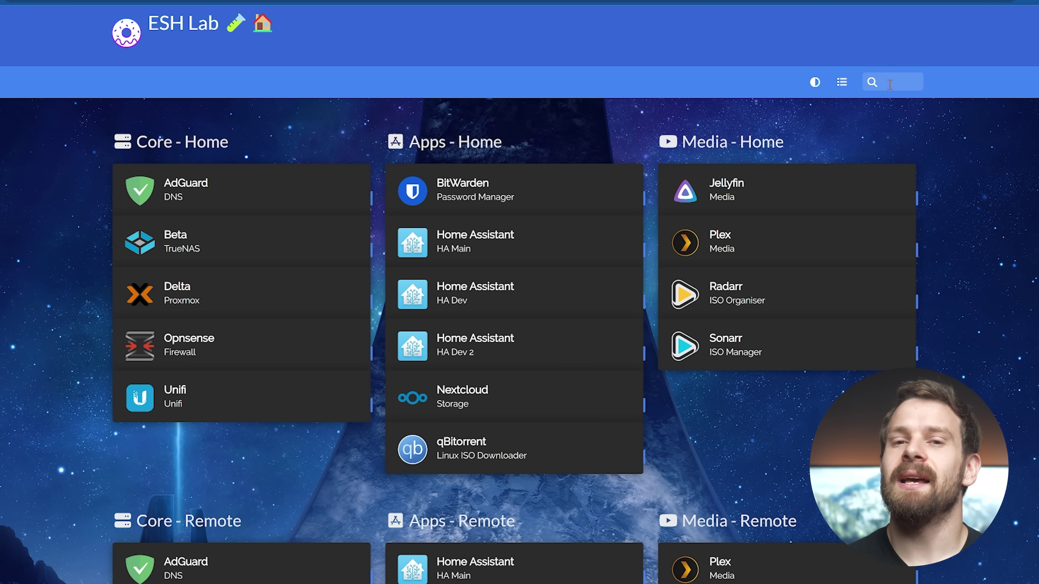
Search the dashboard for 'home' and clear it, then open AdGuard and the Homer demo
left_click(890, 83)
type("home")
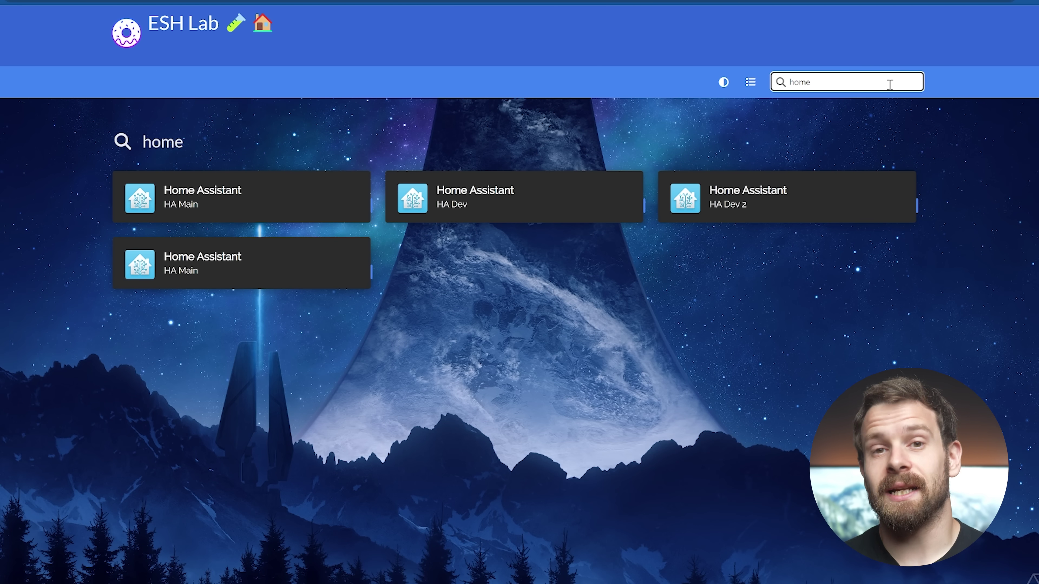
key("BackSpace")
key("BackSpace")
key("BackSpace")
key("BackSpace")
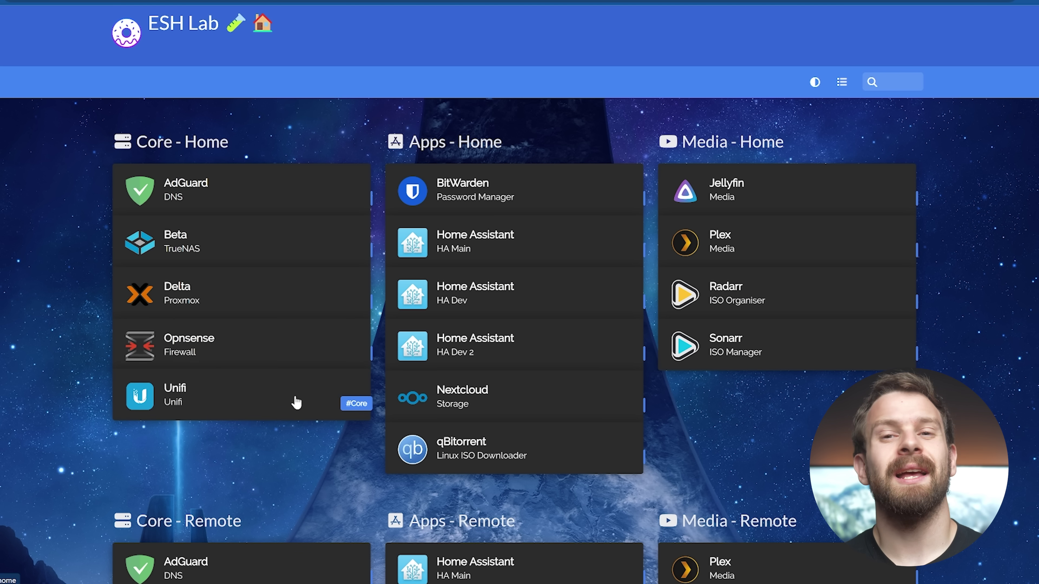
left_click(235, 208)
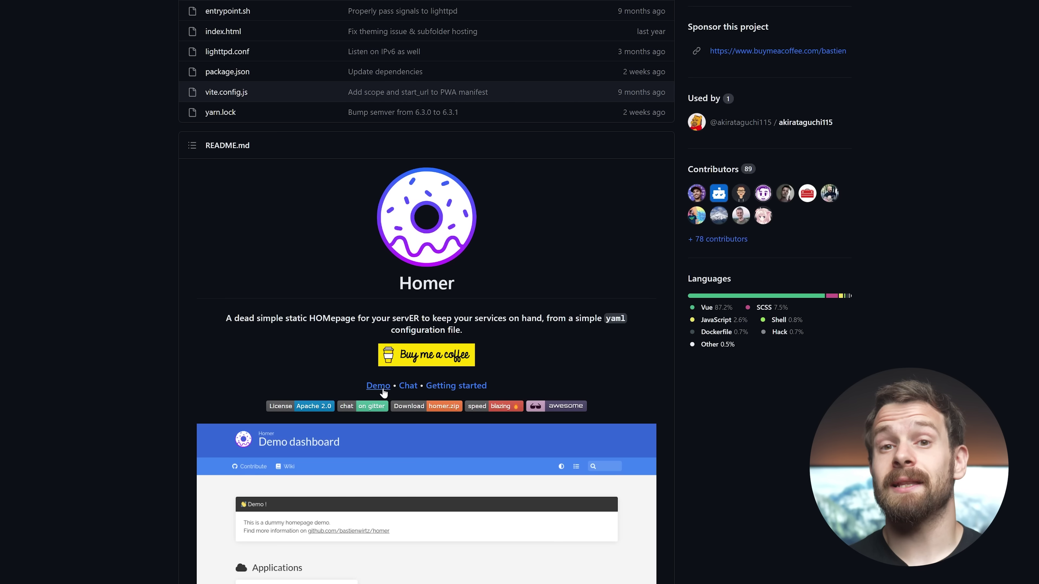
left_click(378, 386)
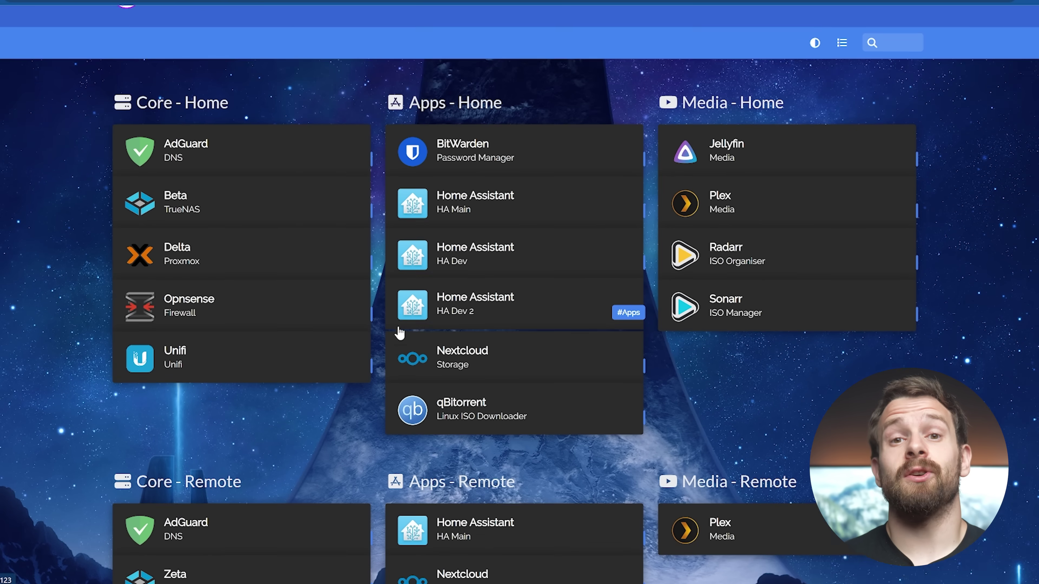
scroll(325, 396, "down", 5)
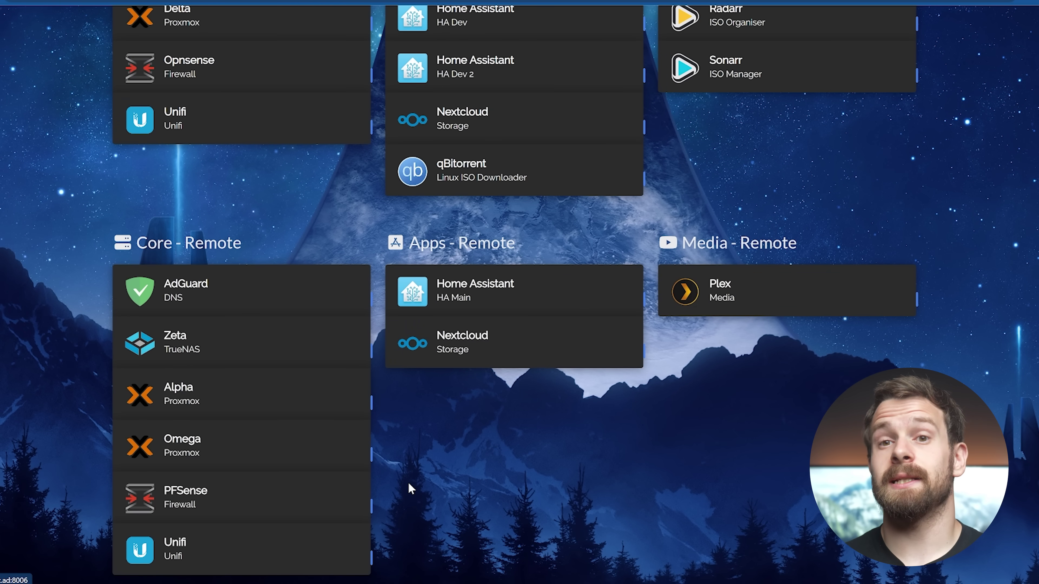
scroll(408, 483, "up", 6)
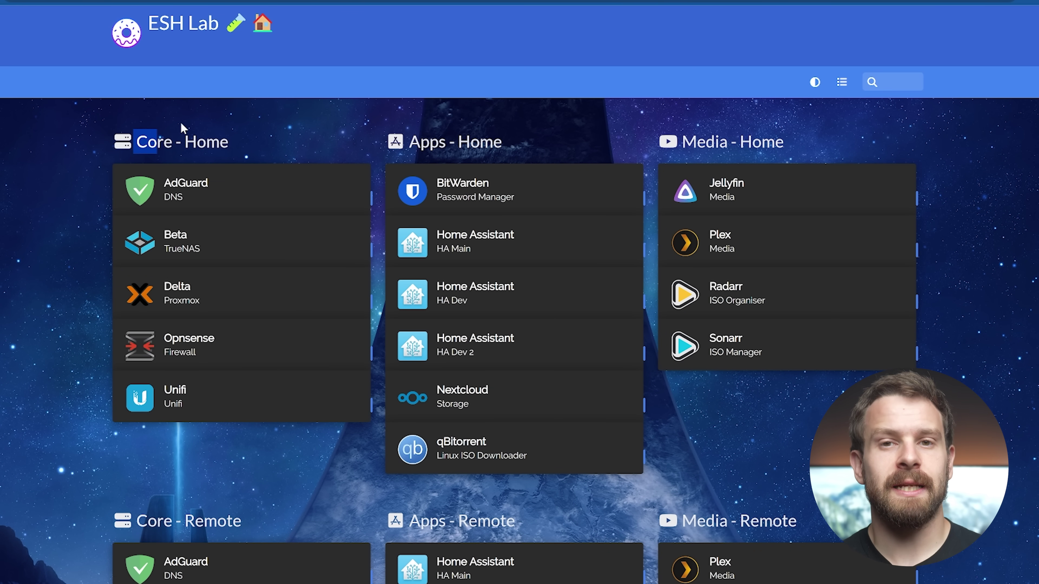
left_click_drag(182, 128, 339, 128)
left_click(348, 129)
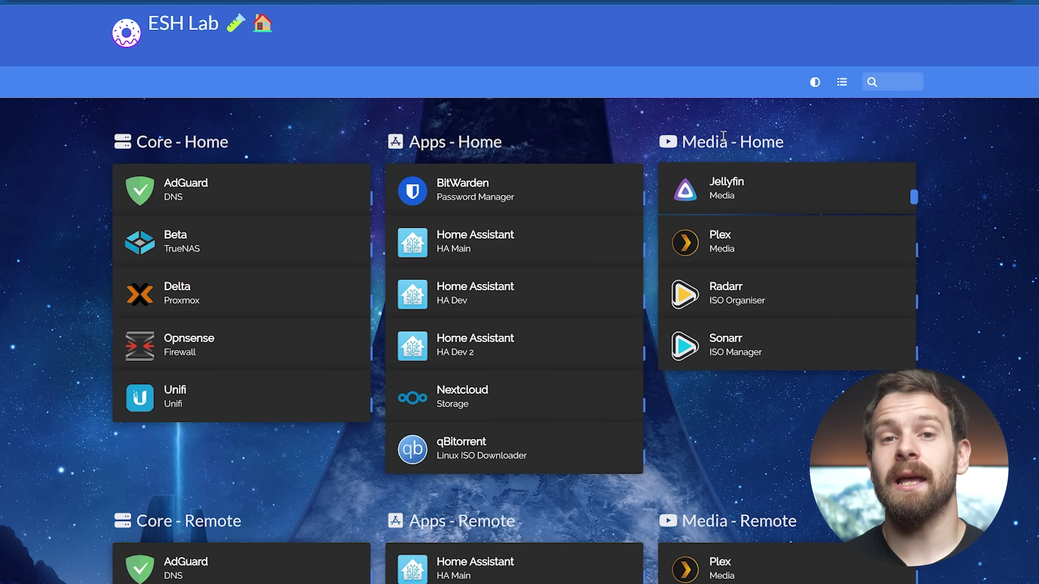
scroll(726, 355, "down", 4)
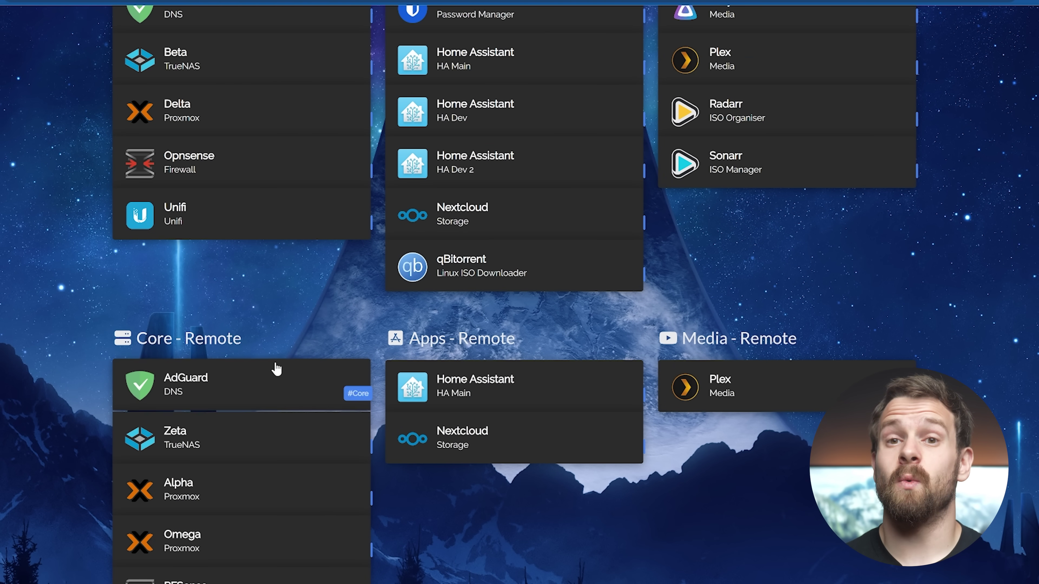
scroll(718, 339, "down", 1)
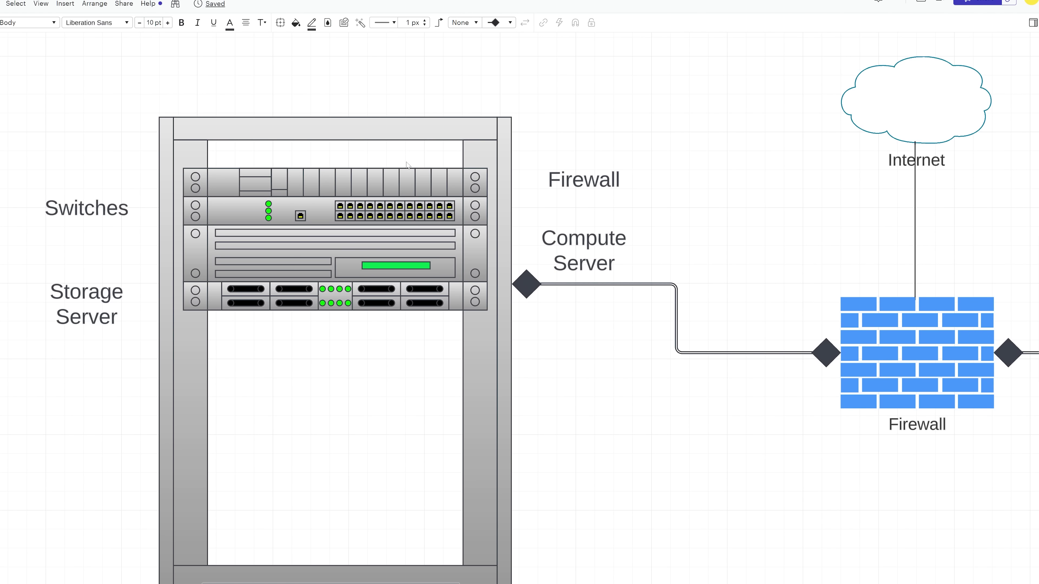
left_click(382, 177)
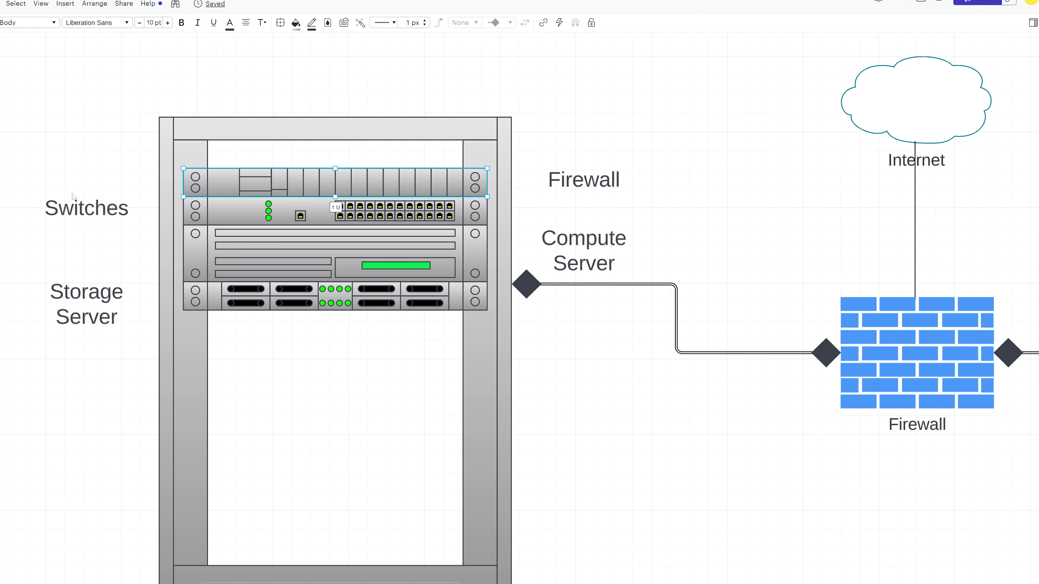
left_click(357, 262)
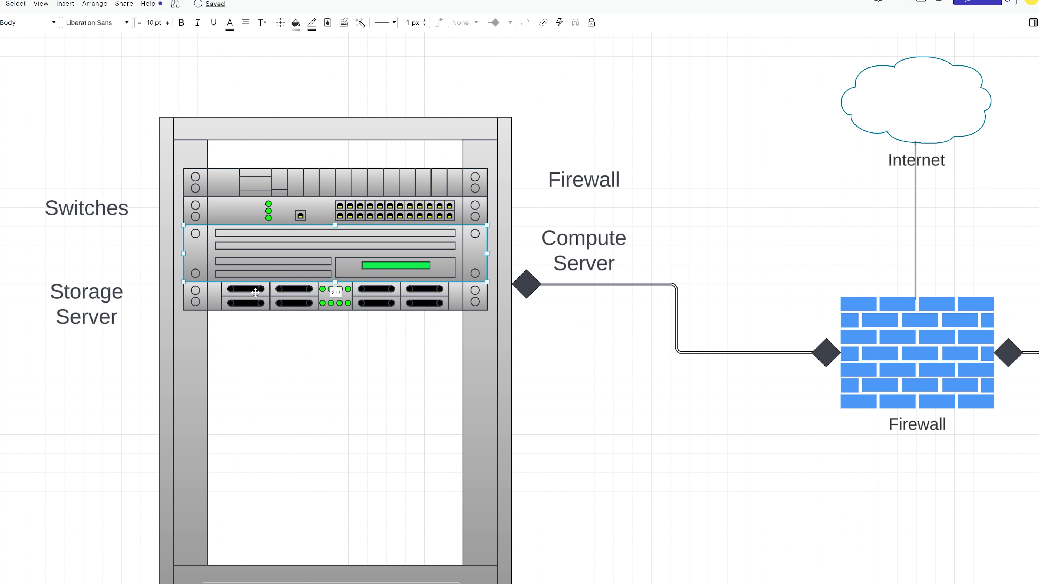
left_click(271, 294)
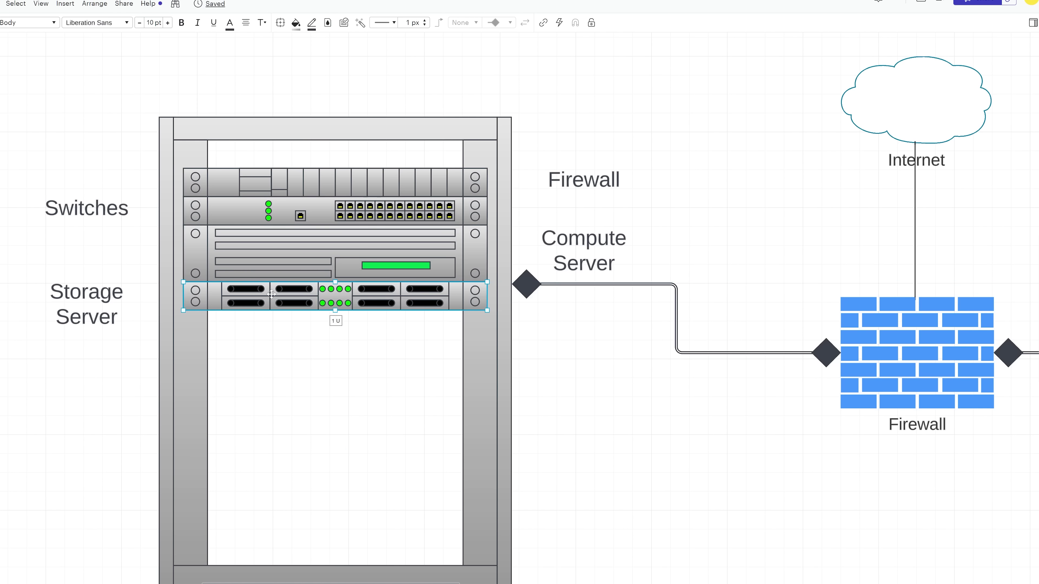
left_click(941, 359)
left_click(914, 88)
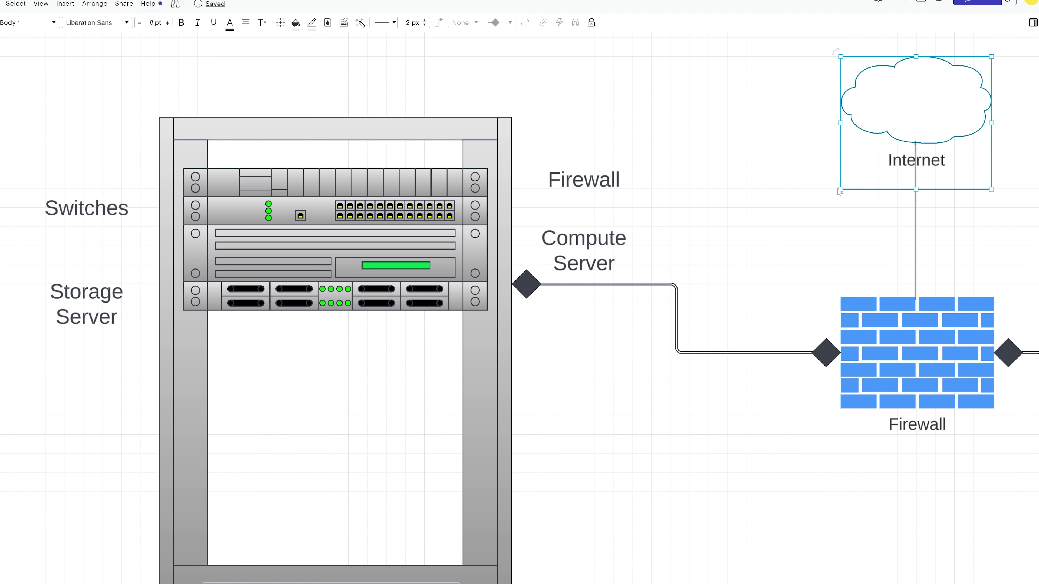
scroll(837, 213, "down", 5)
scroll(835, 252, "up", 2)
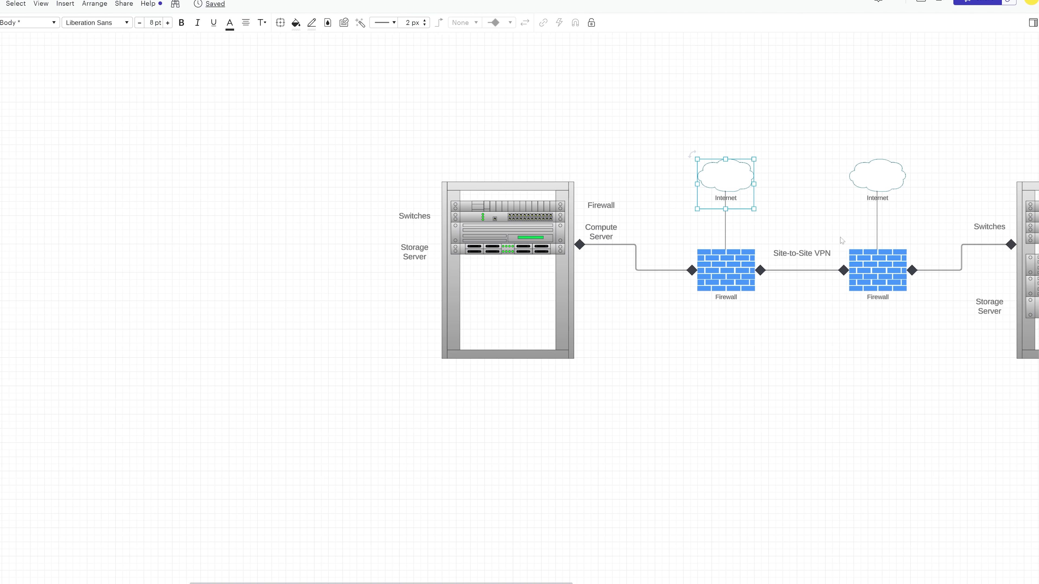
scroll(844, 248, "up", 6)
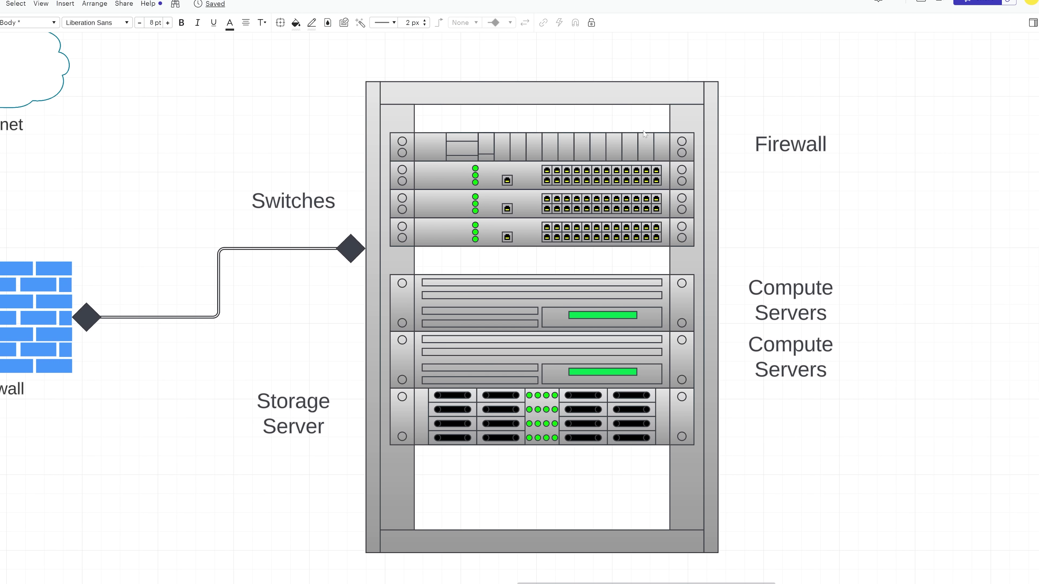
left_click(631, 185)
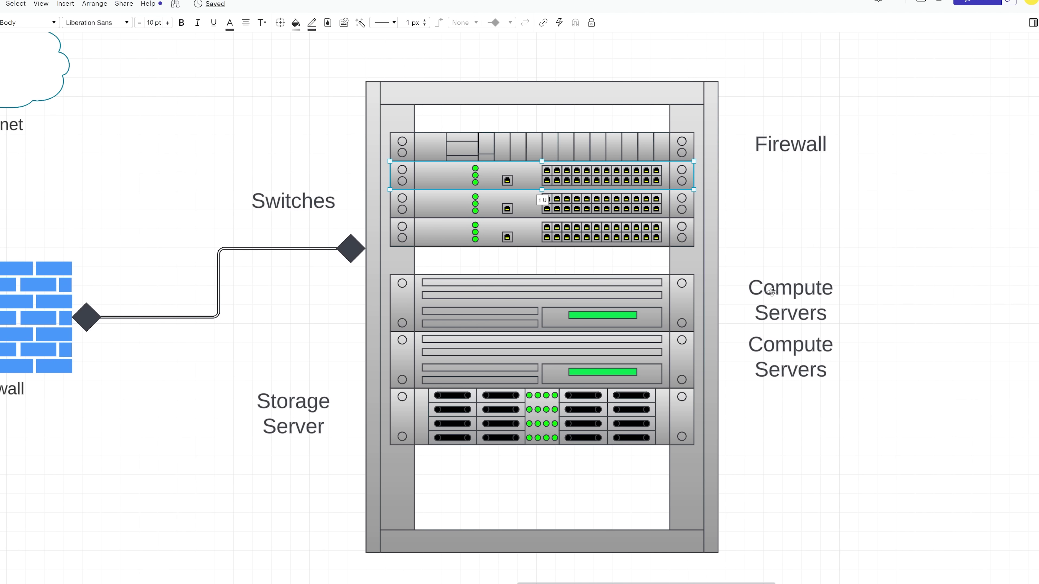
left_click(634, 328)
left_click(616, 348)
left_click(534, 408)
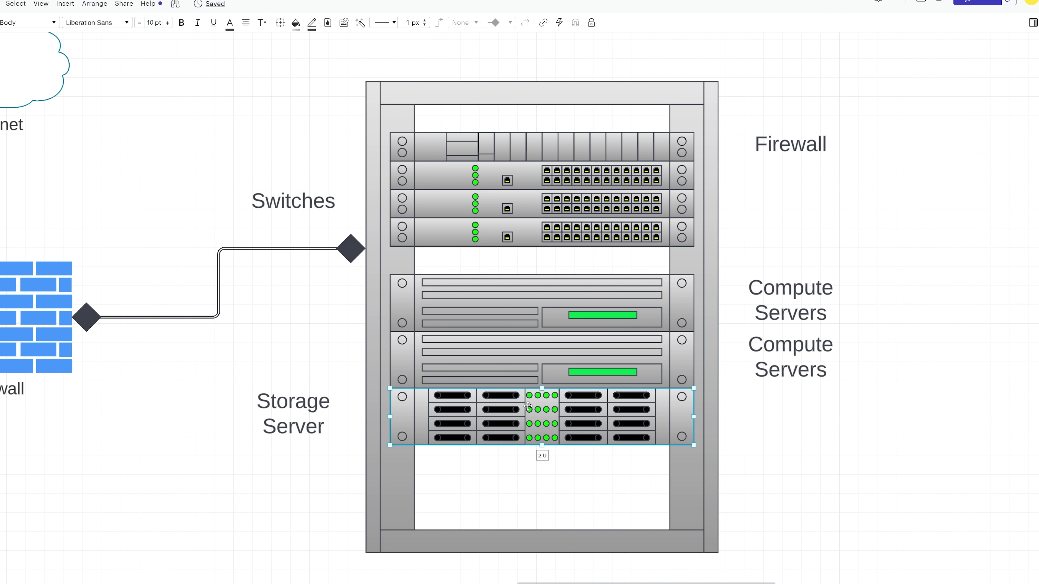
left_click(616, 473)
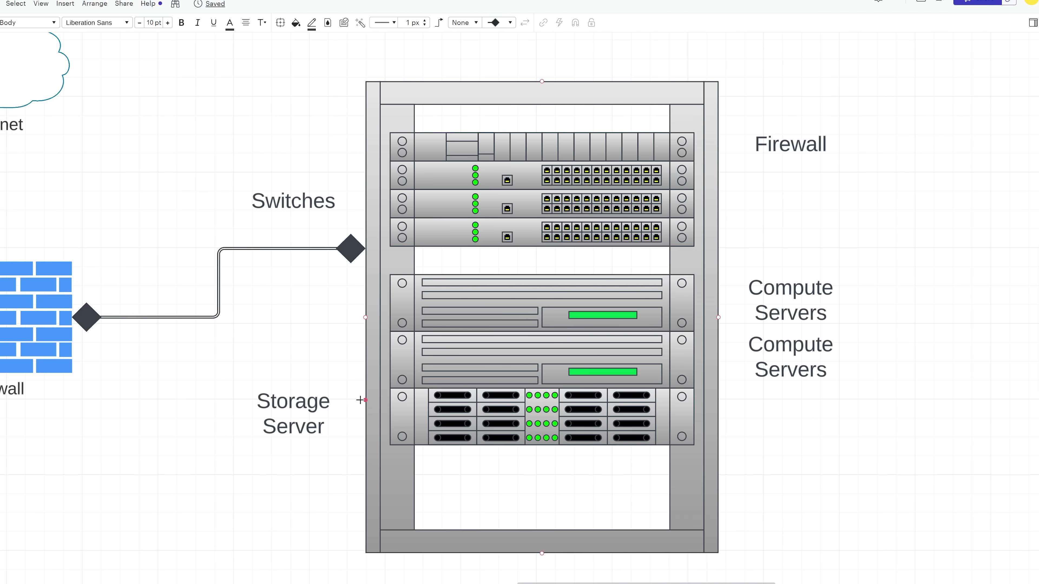
scroll(360, 400, "left", 15)
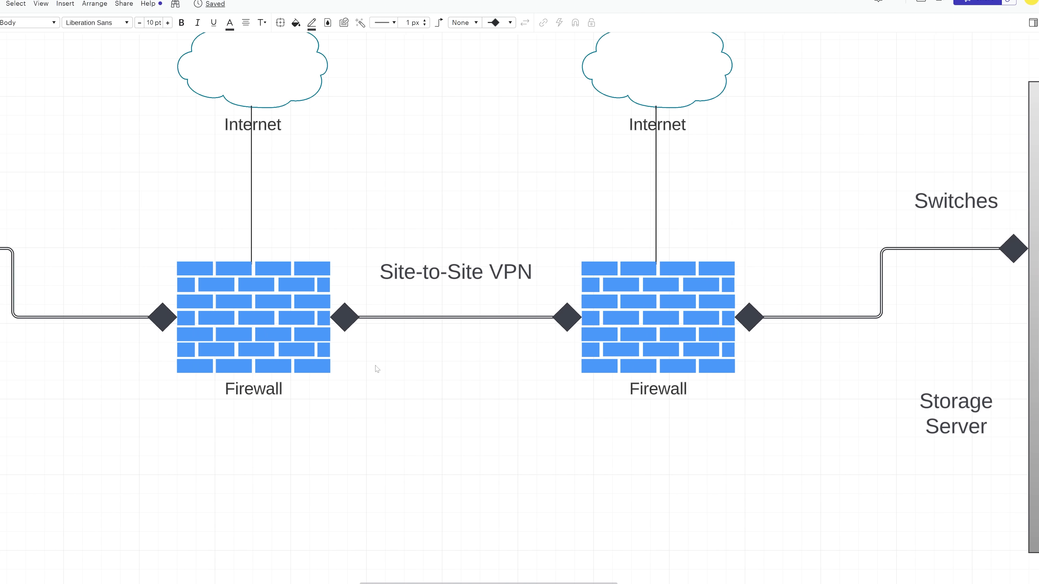
scroll(377, 369, "left", 5)
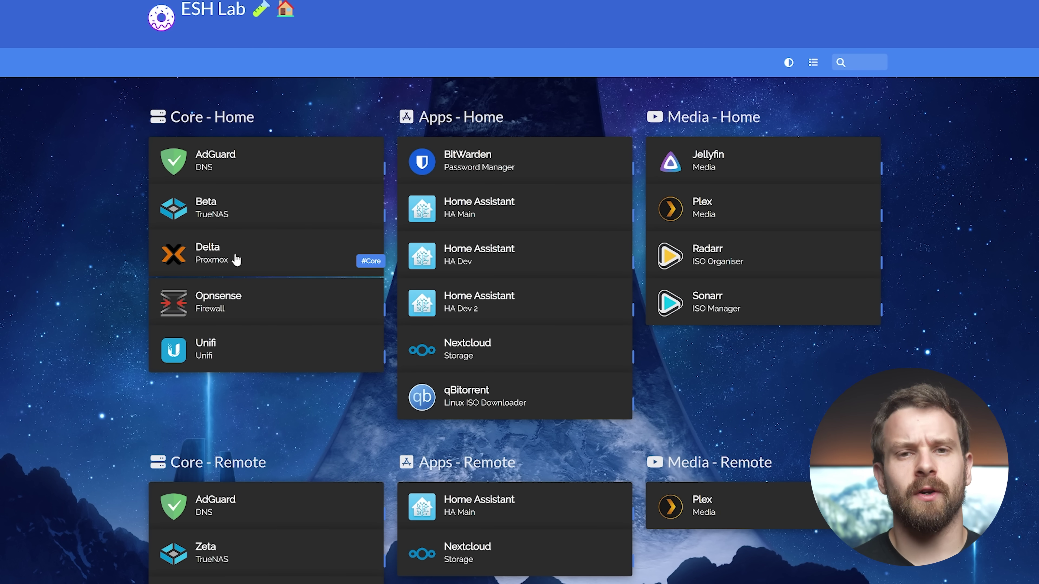
left_click(262, 262)
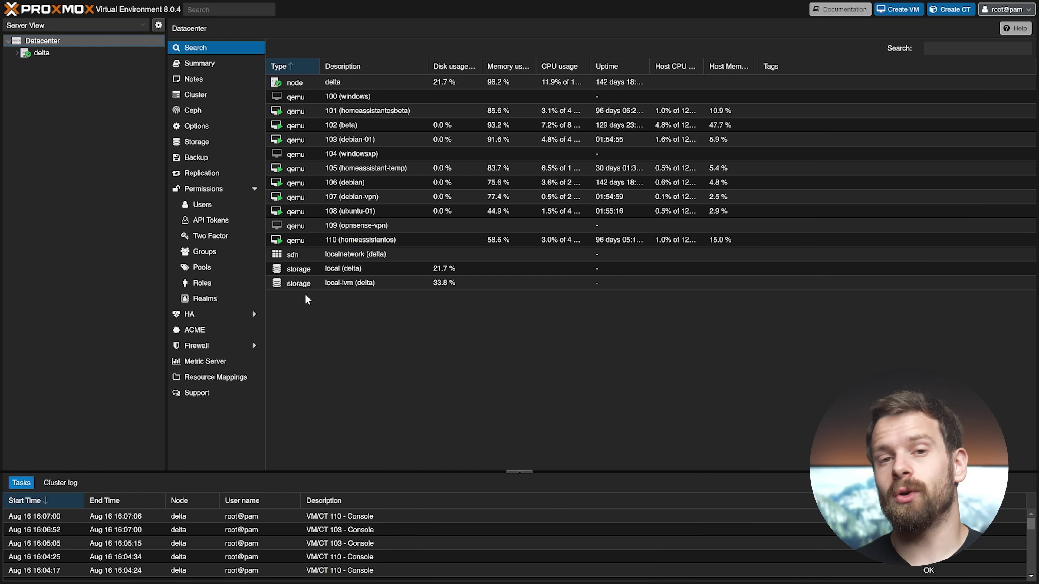
Select node delta in Server View and switch its summary charts to Month (average)
left_click(16, 52)
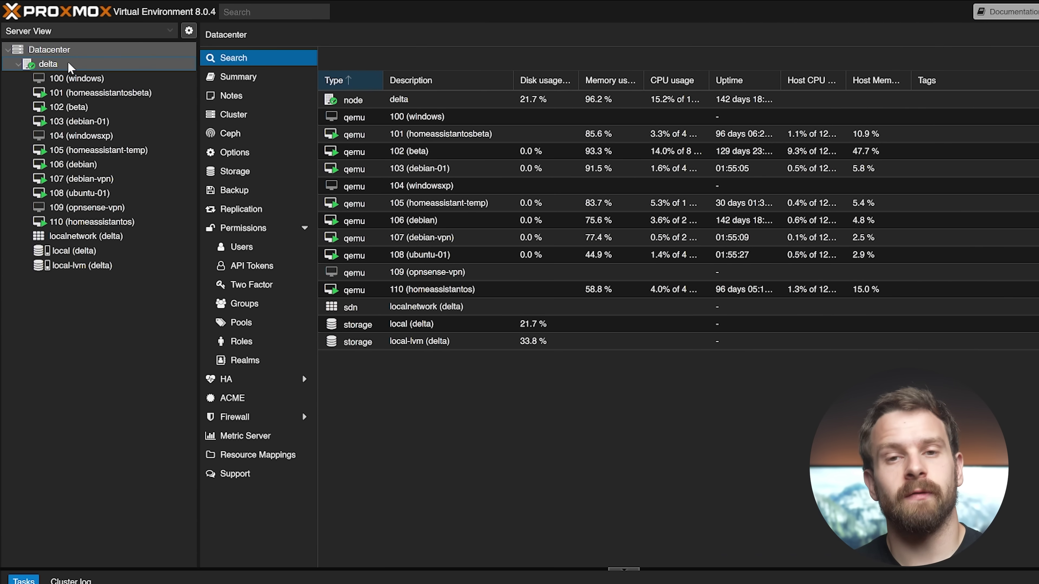
left_click(70, 65)
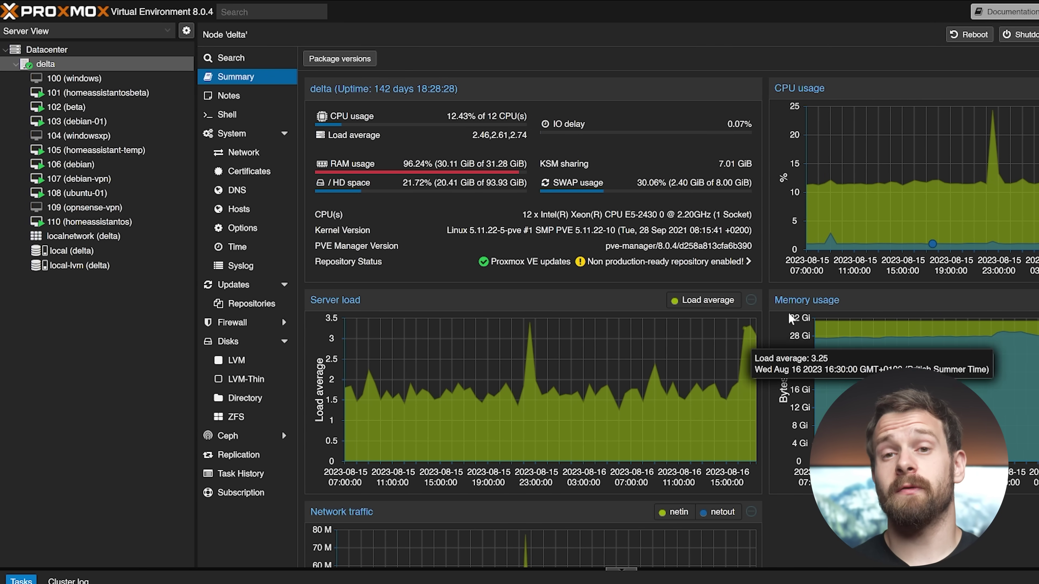
scroll(581, 360, "down", 3)
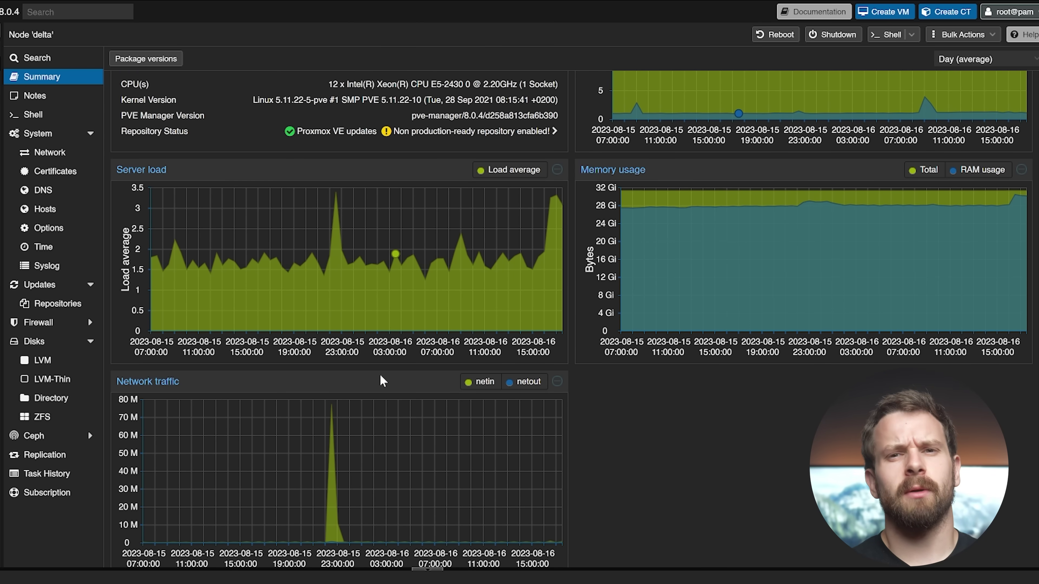
scroll(383, 381, "up", 3)
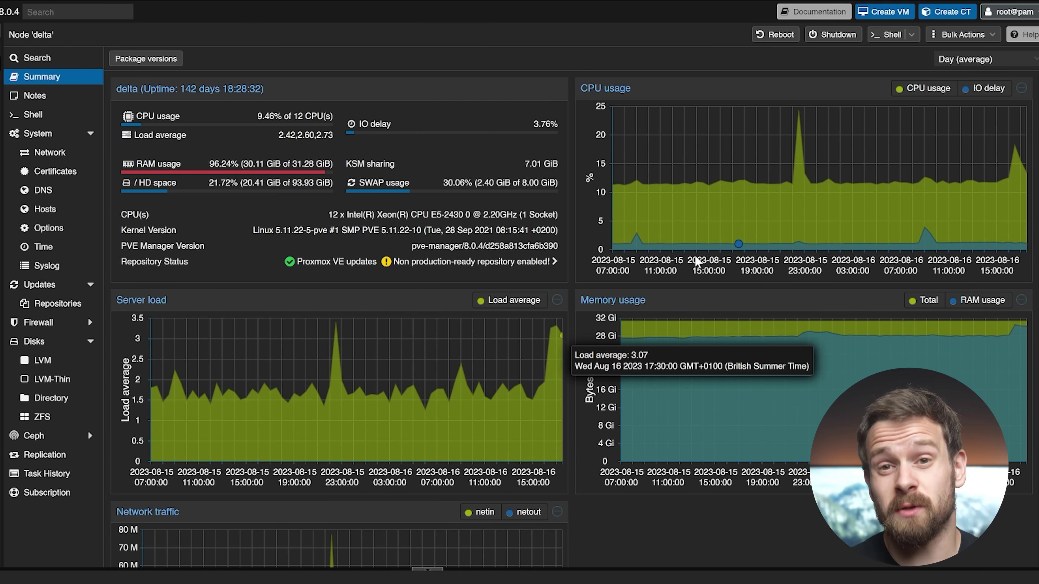
left_click(982, 59)
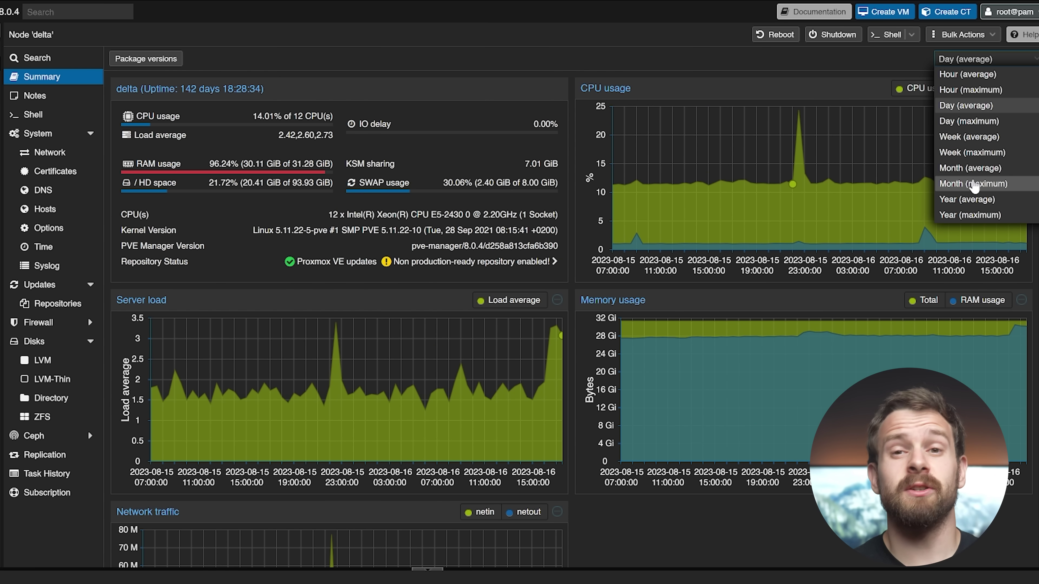
left_click(971, 168)
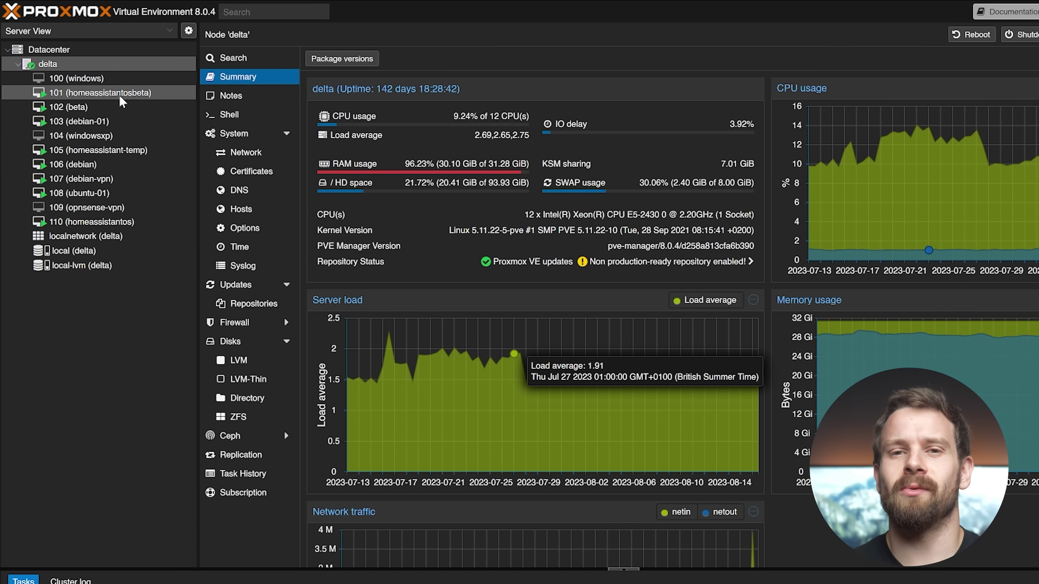
Bring VM 103 (debian-01)'s console to the login user list, then show VM 110's Summary
left_click(107, 123)
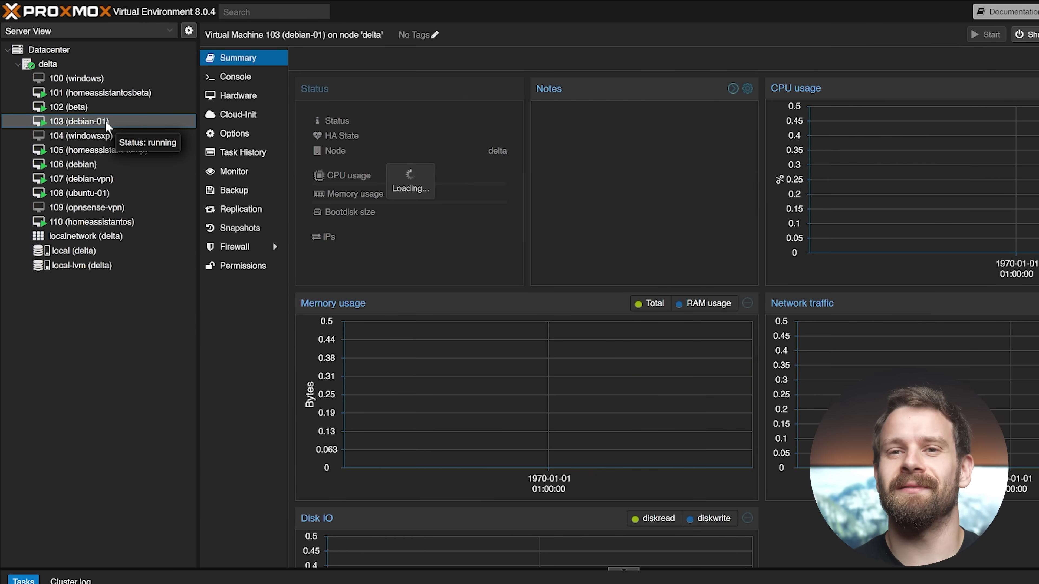
left_click(236, 78)
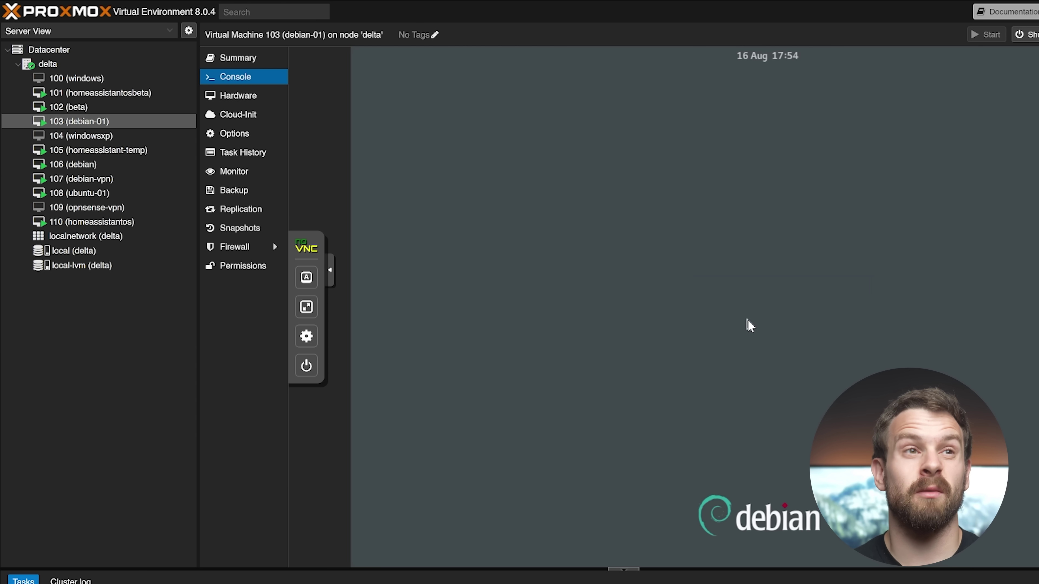
left_click(750, 325)
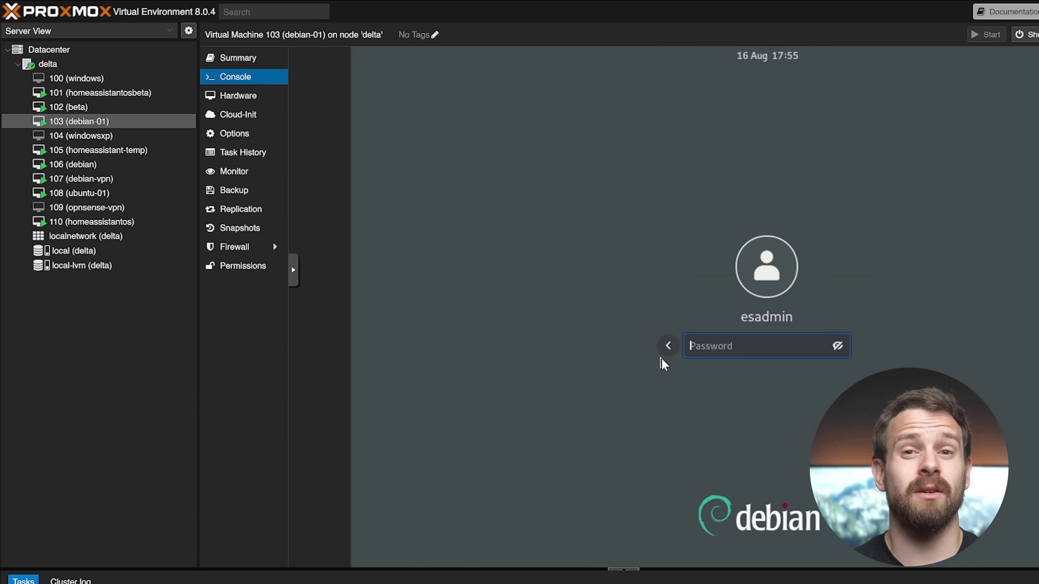
left_click(667, 347)
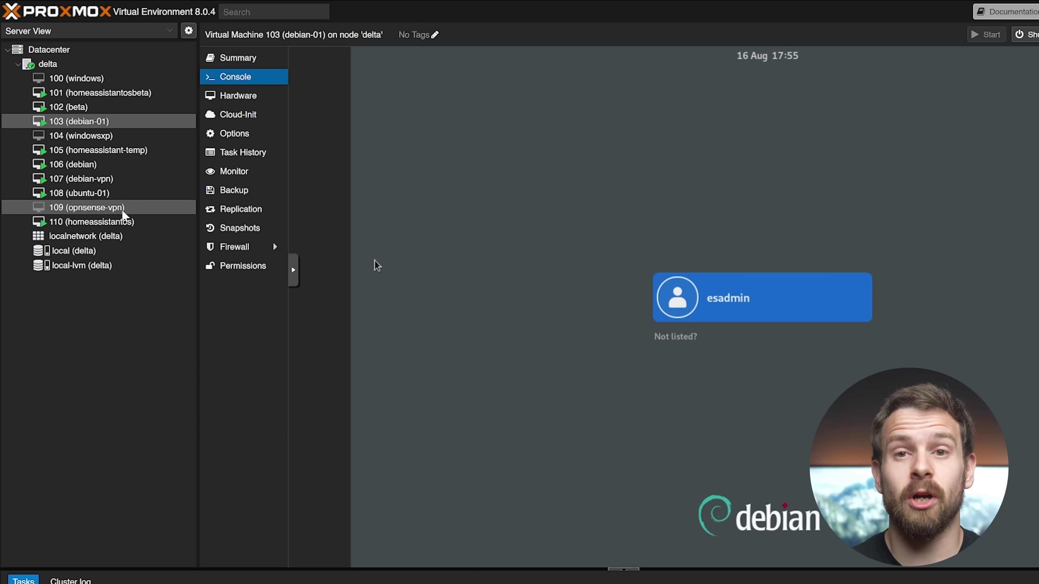
left_click(129, 225)
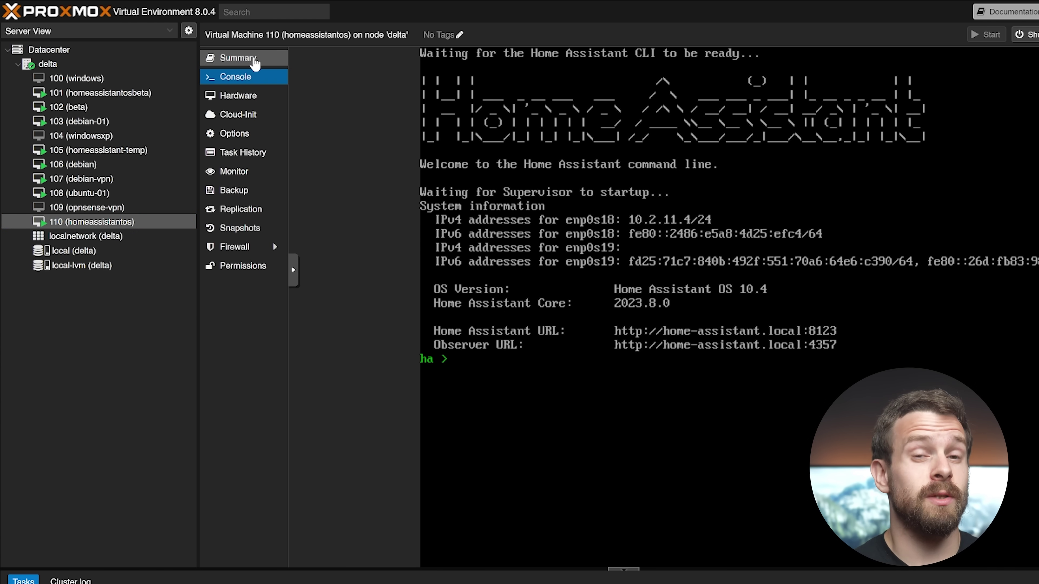
left_click(254, 62)
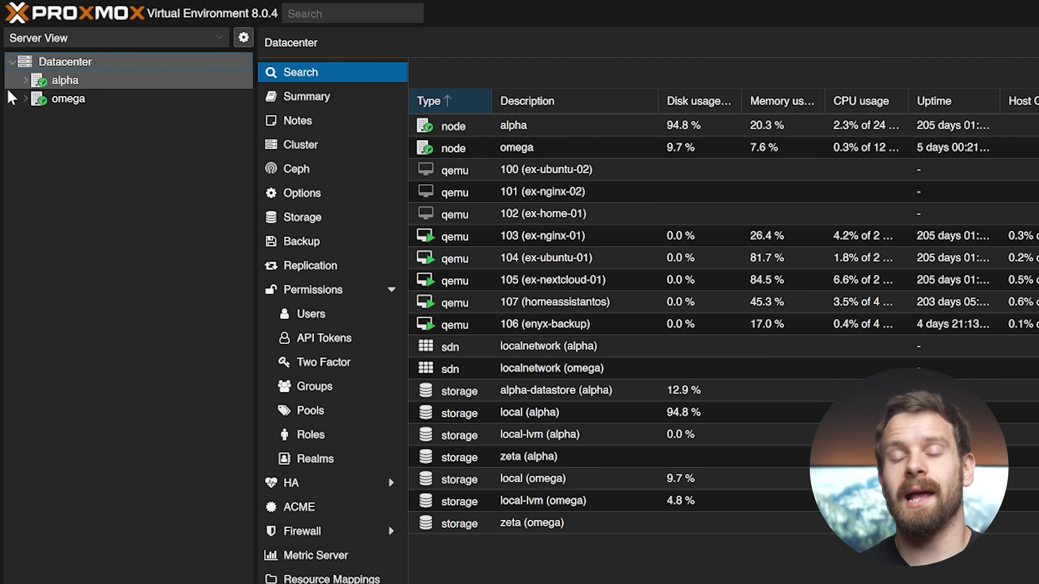
Expand node alpha and show its summary and usage charts
left_click(25, 81)
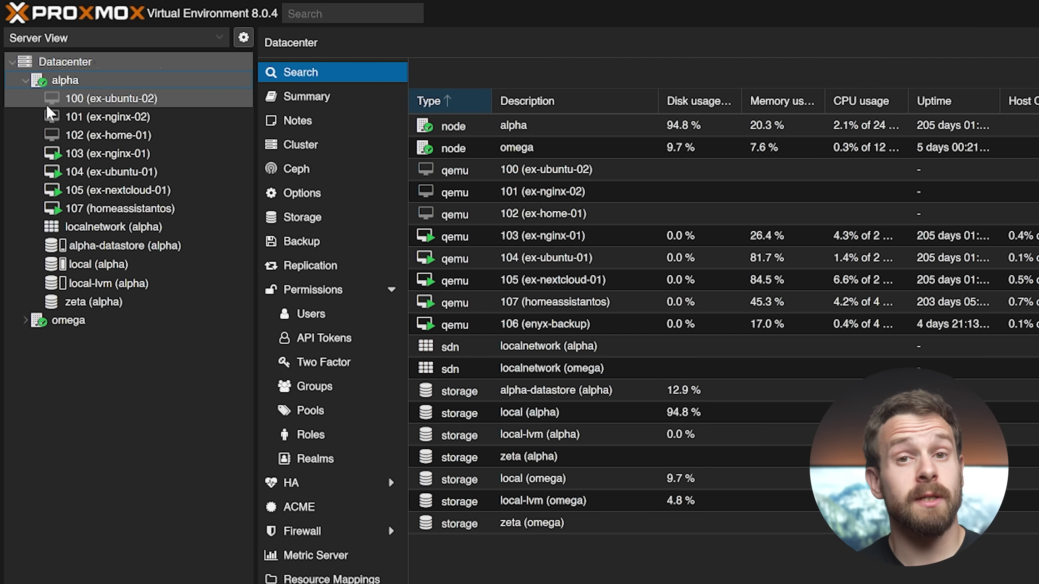
left_click(104, 81)
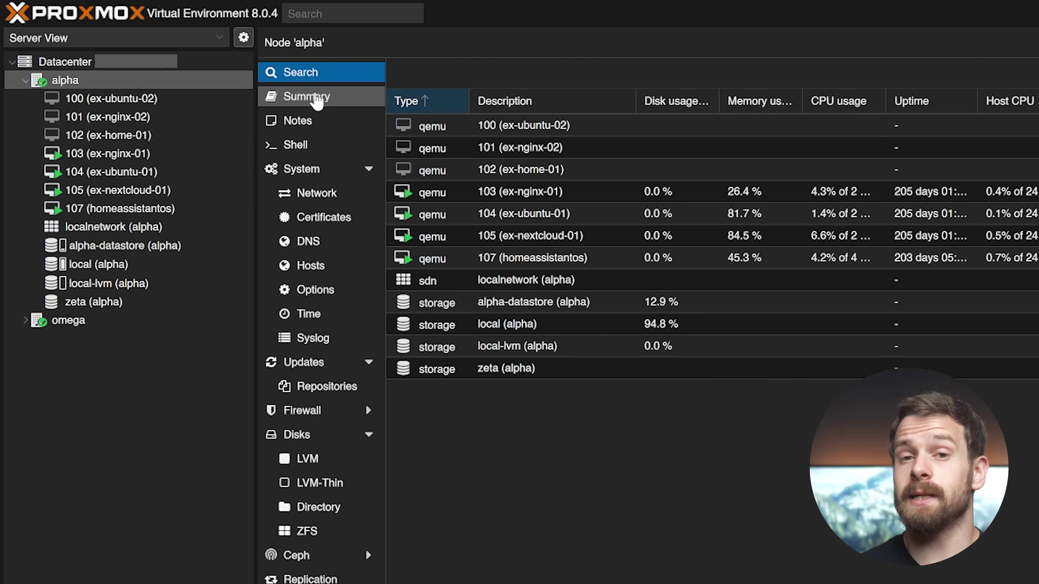
left_click(311, 98)
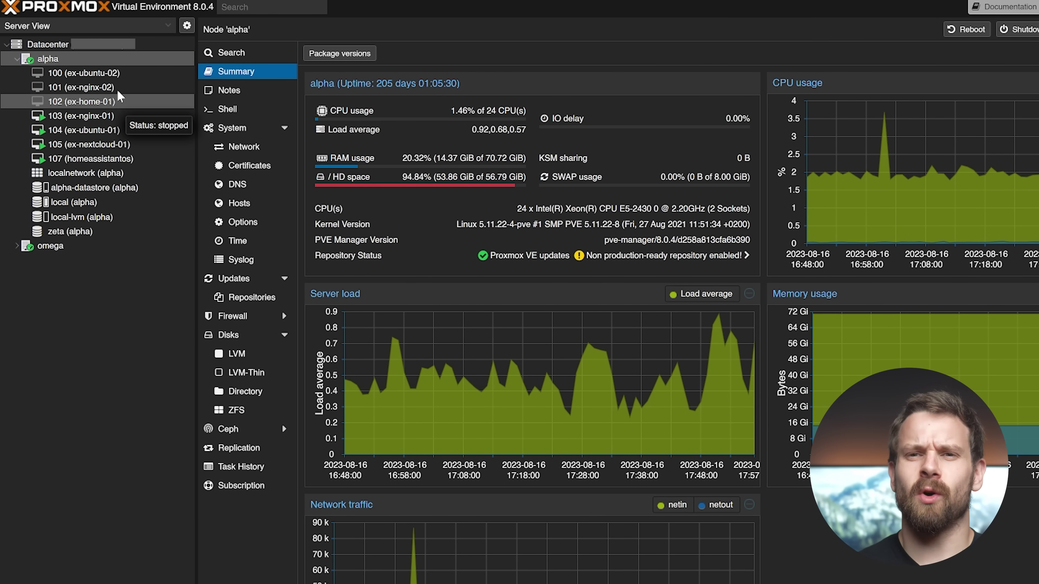
Start the stopped VM 101, watch it boot in its console, and return to alpha's summary
right_click(123, 92)
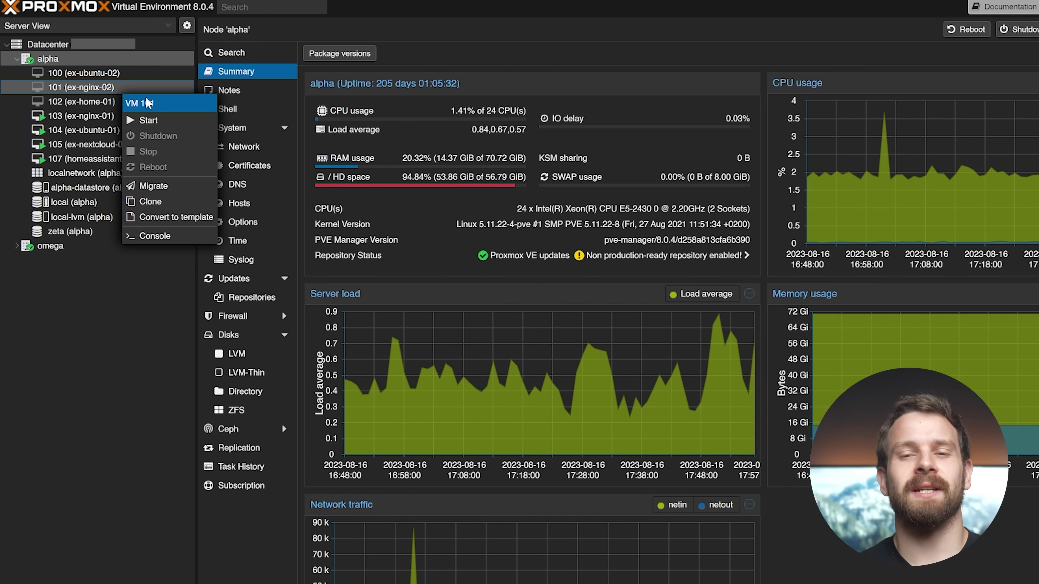
left_click(162, 120)
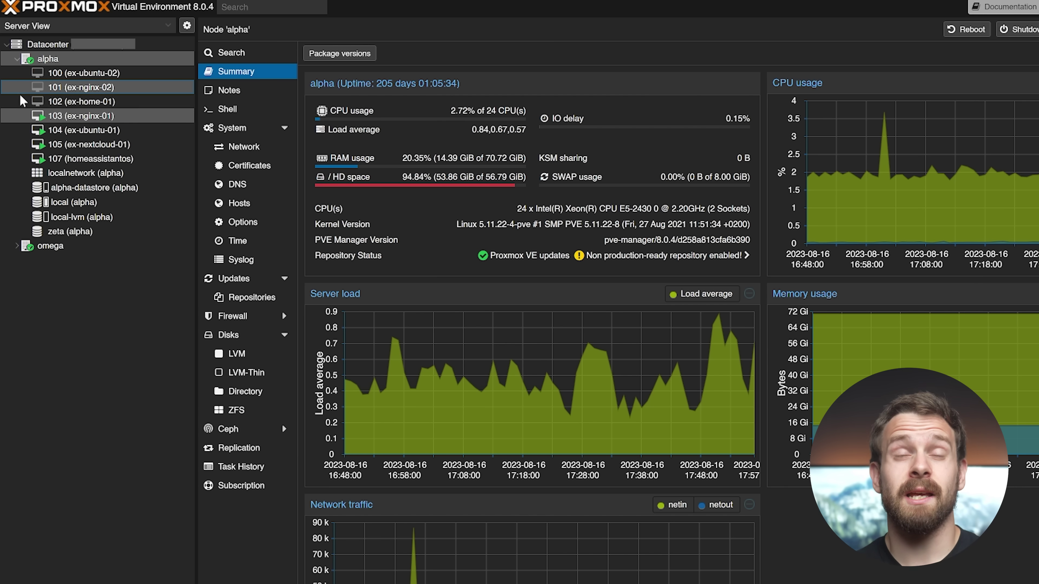
left_click(82, 87)
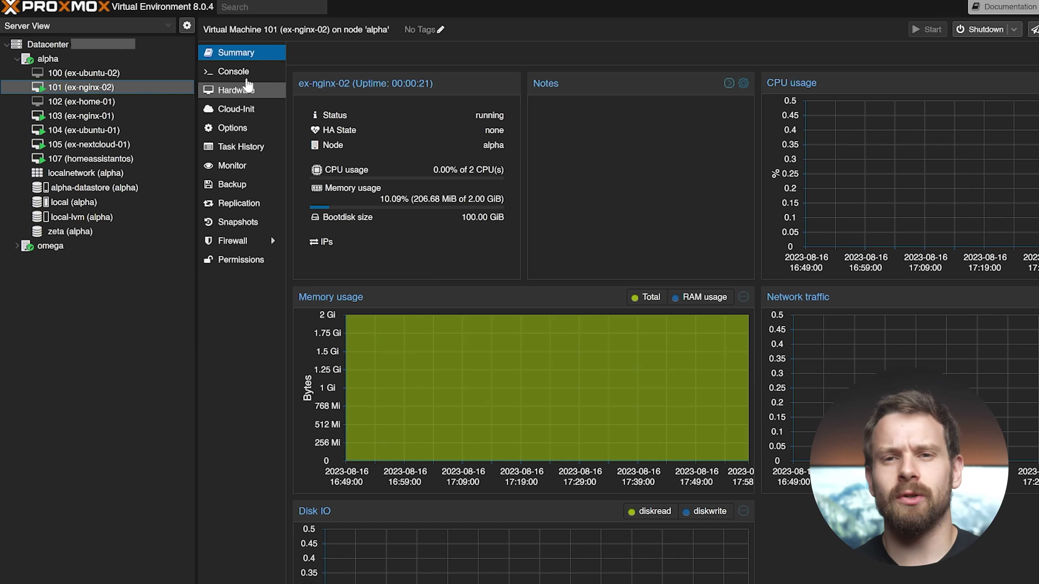
left_click(247, 75)
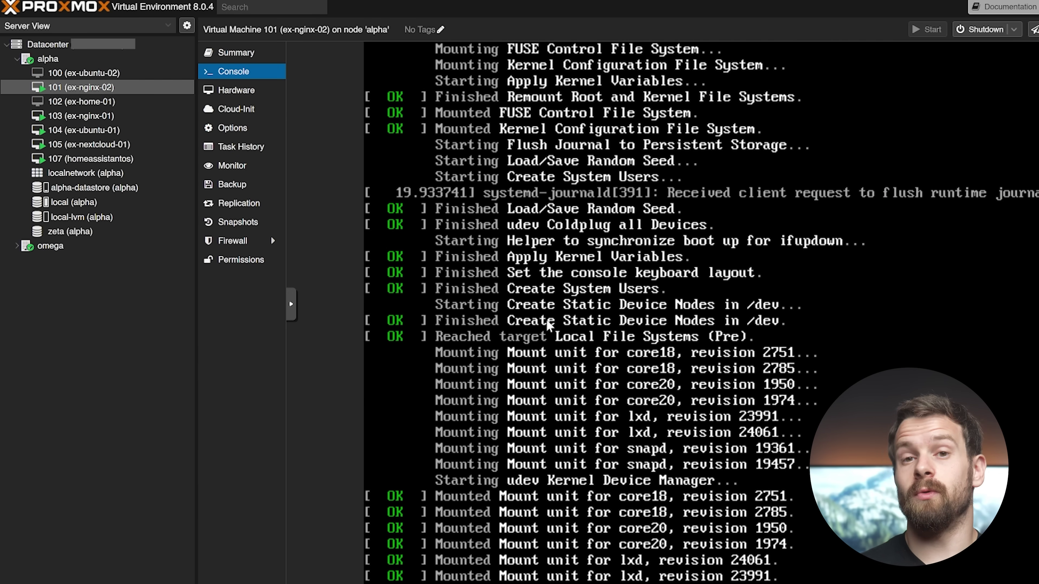
left_click(48, 58)
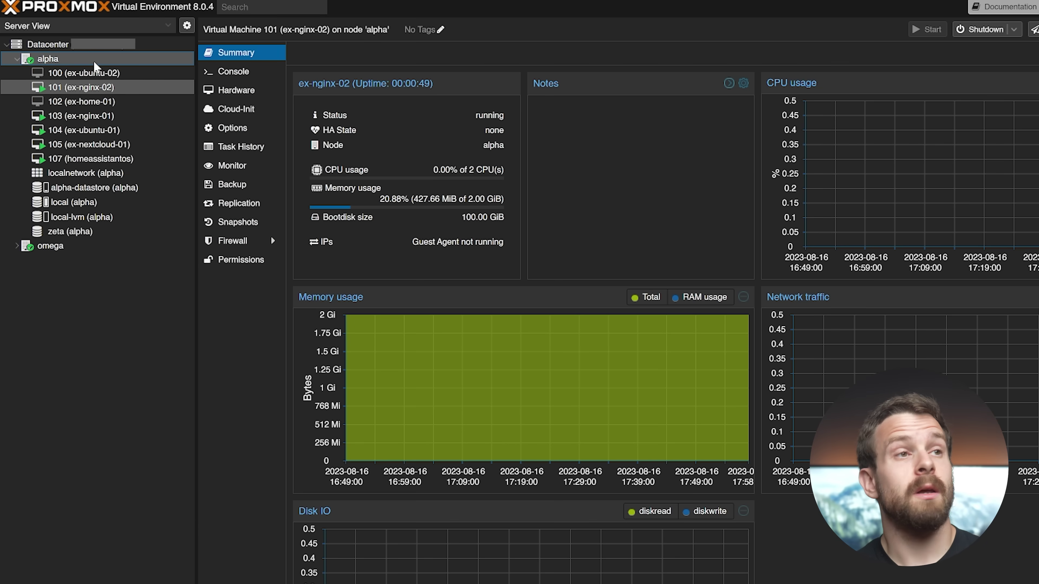
right_click(96, 89)
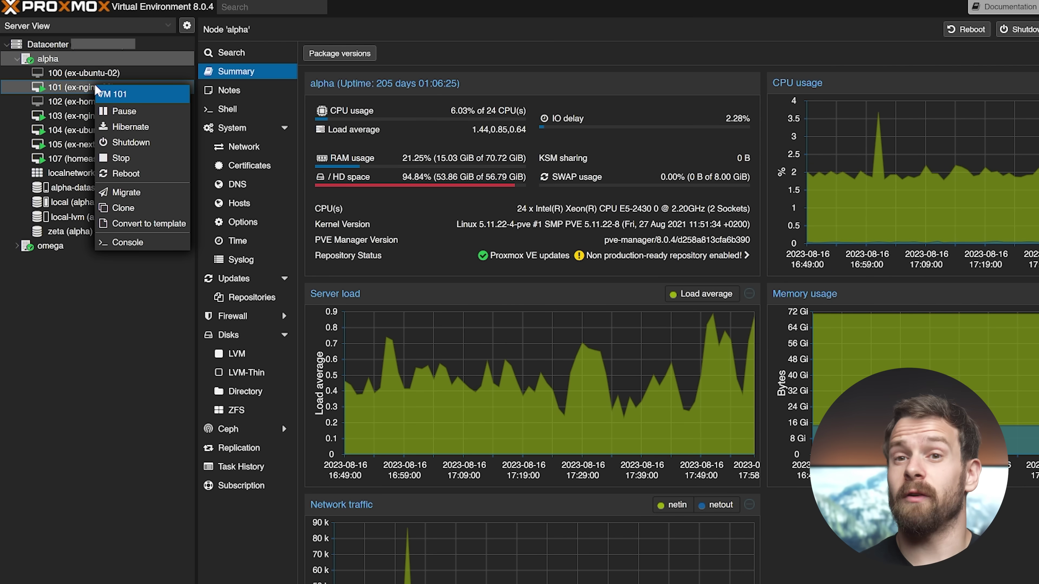
Migrate VM 101 to node omega, choosing zeta as target storage after the storage error
left_click(162, 196)
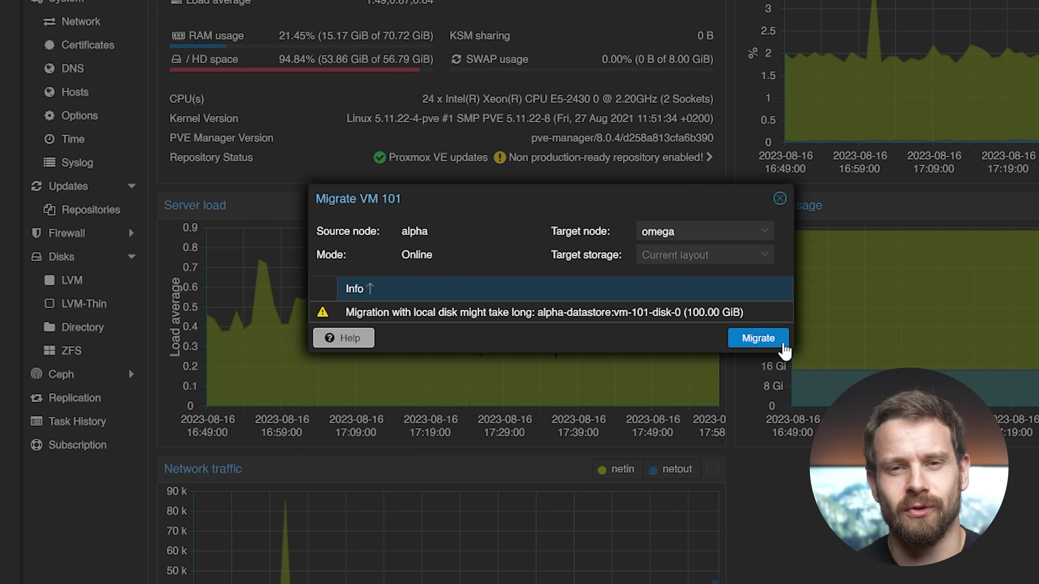
left_click(774, 339)
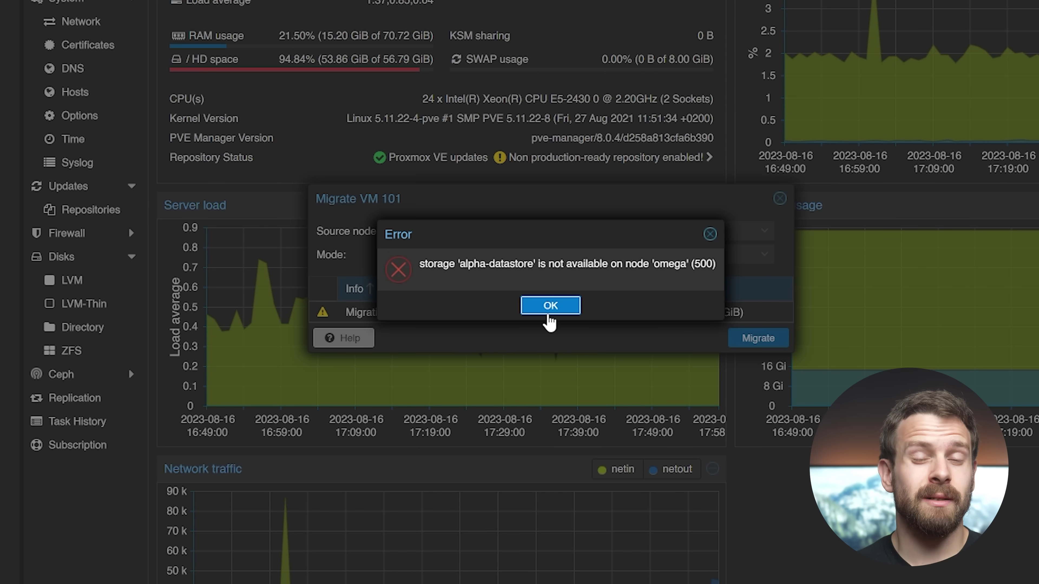
left_click(550, 311)
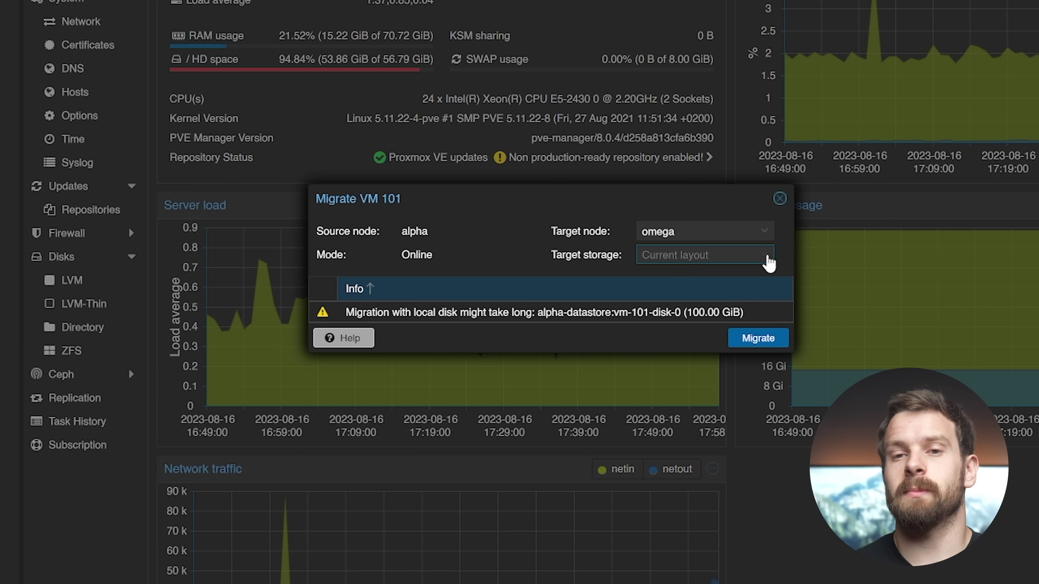
left_click(754, 255)
left_click(678, 321)
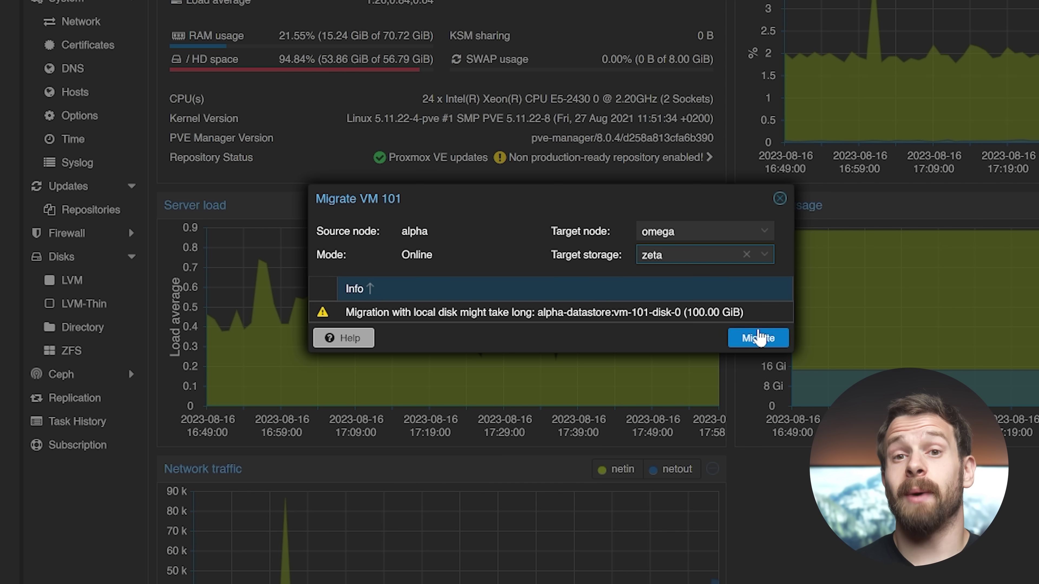
left_click(758, 338)
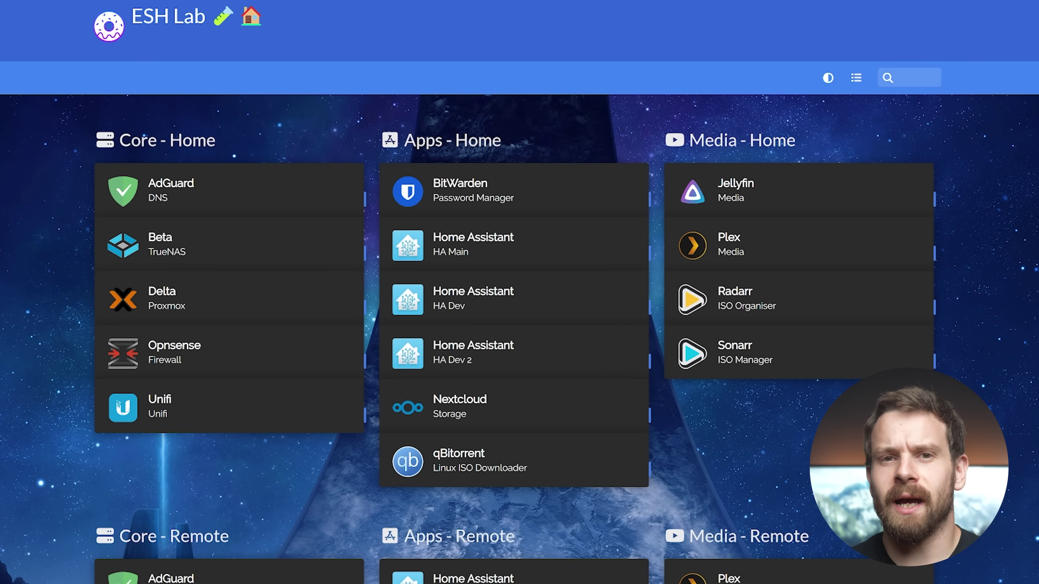
Open the Beta TrueNAS server and view its disk I/O reports
left_click(221, 245)
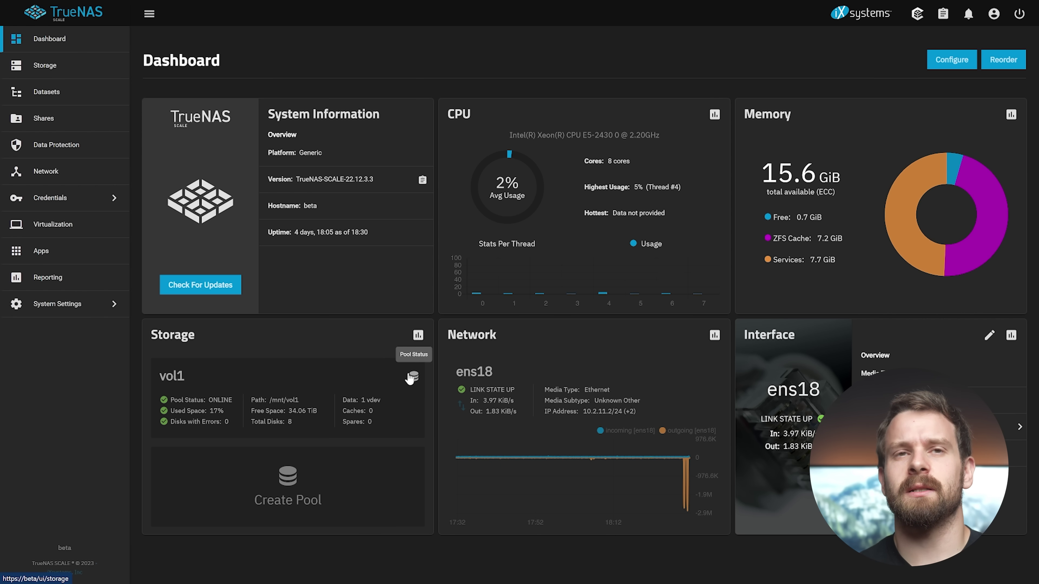
left_click(417, 335)
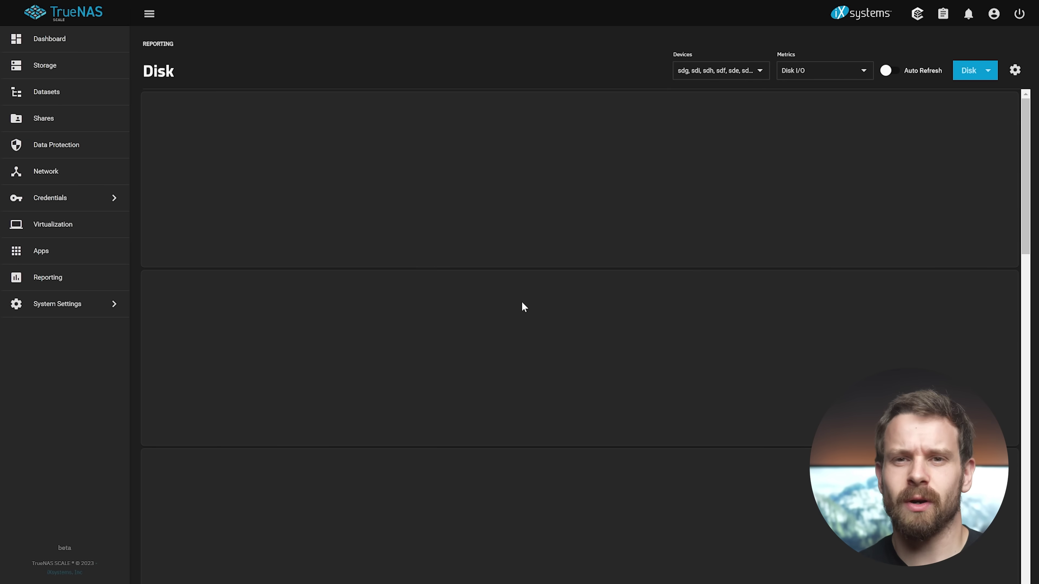
scroll(521, 257, "down", 8)
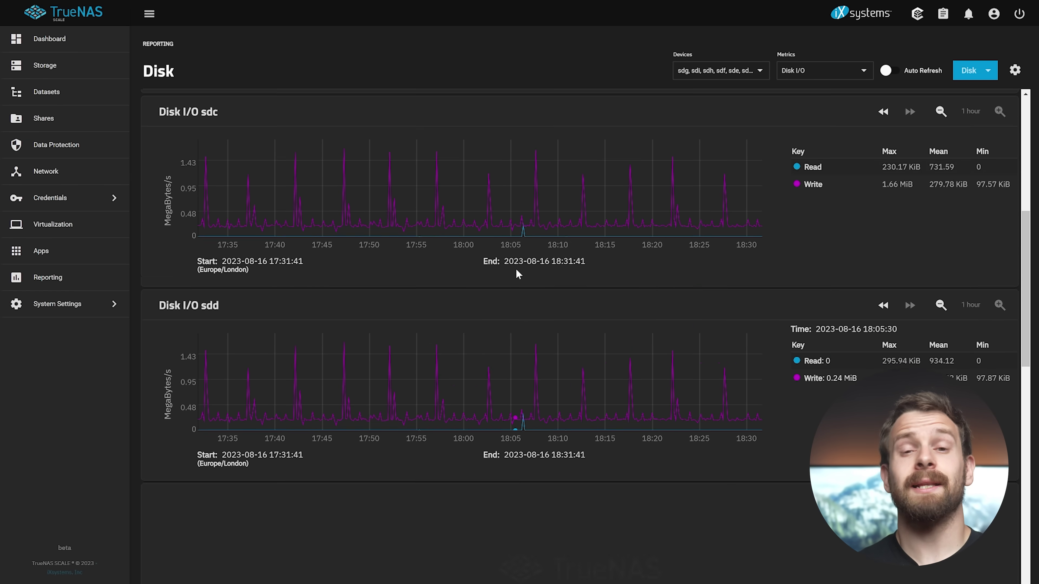
scroll(389, 205, "up", 8)
Expand vol1's RAIDZ2 vdev under Manage Devices to list disks sda–sdi
left_click(68, 75)
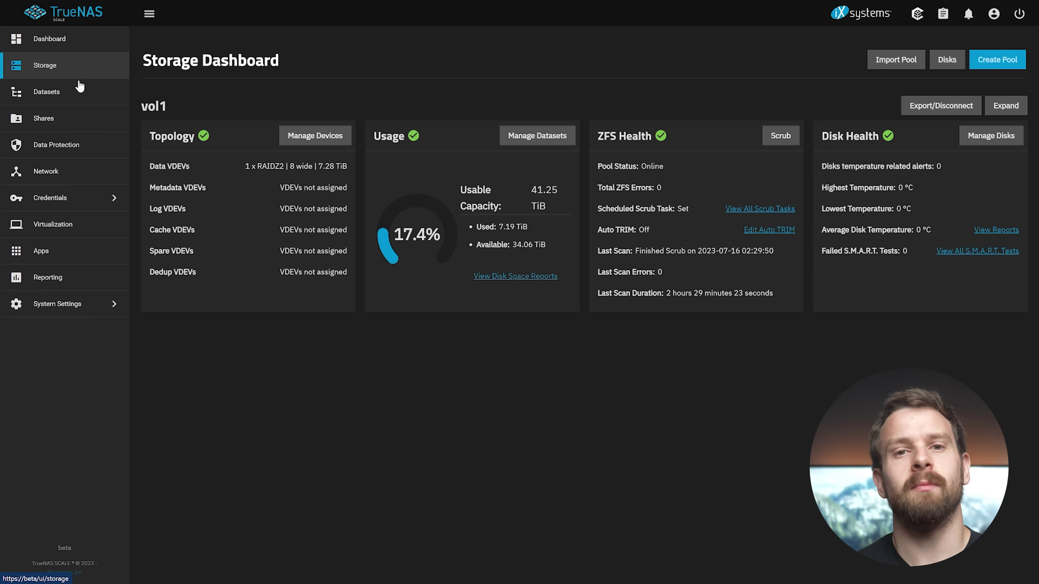
left_click(323, 136)
left_click(152, 192)
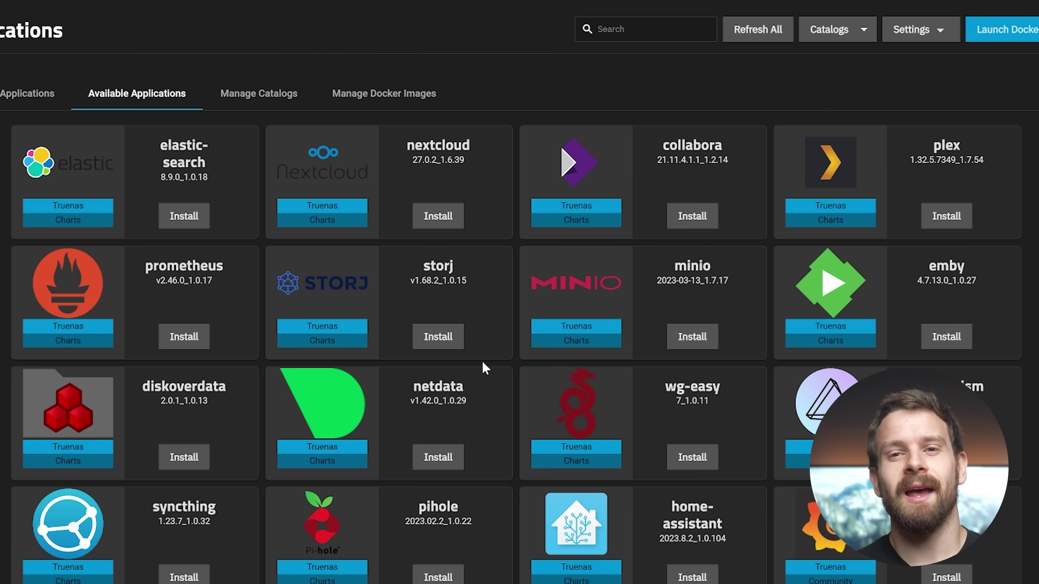
Install the adguard-home app from Available Applications and save its configuration
scroll(484, 363, "down", 4)
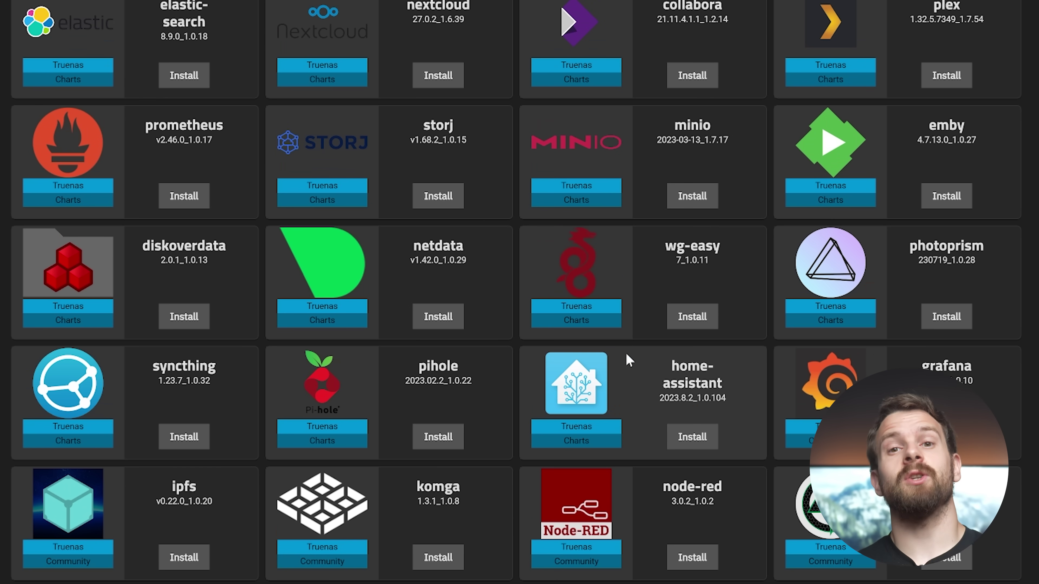
scroll(492, 405, "down", 5)
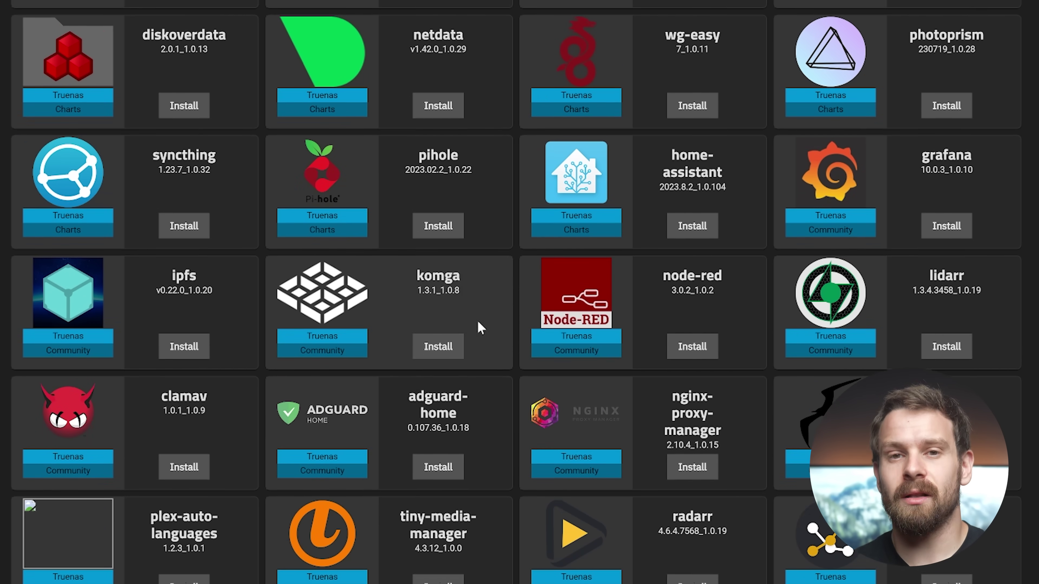
scroll(479, 326, "down", 8)
scroll(485, 390, "up", 6)
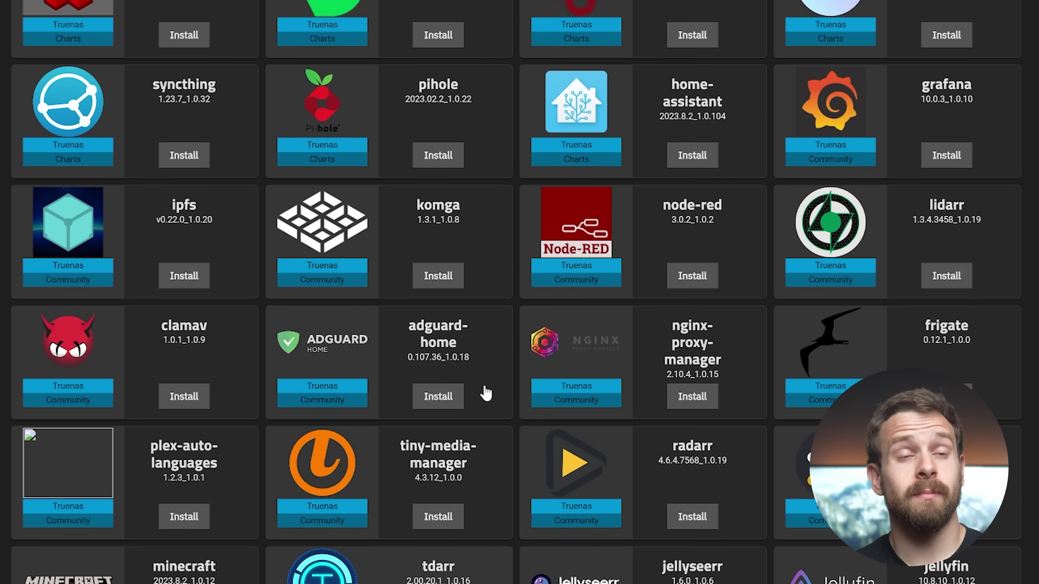
left_click(441, 398)
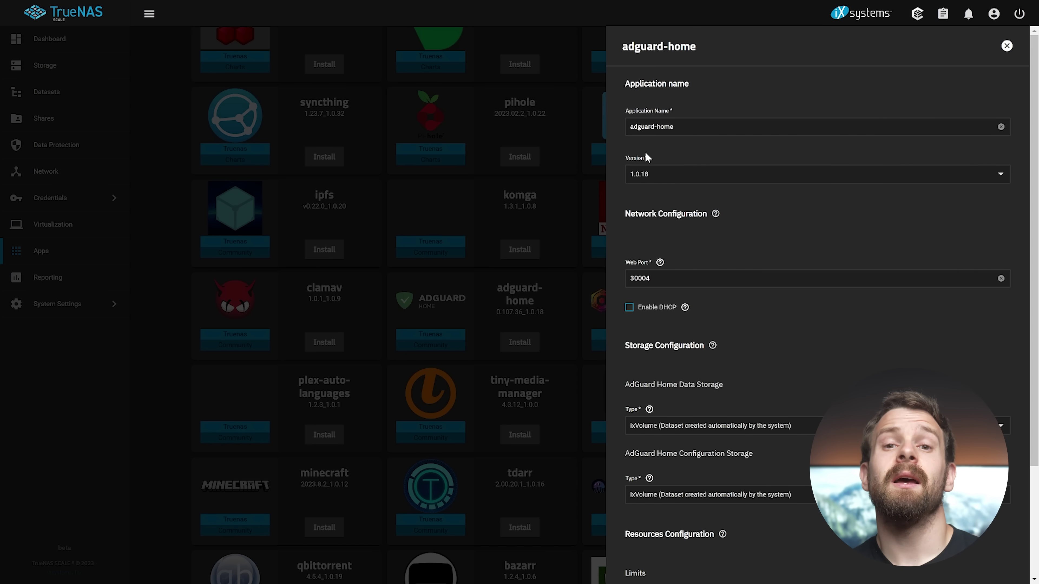
scroll(724, 274, "down", 3)
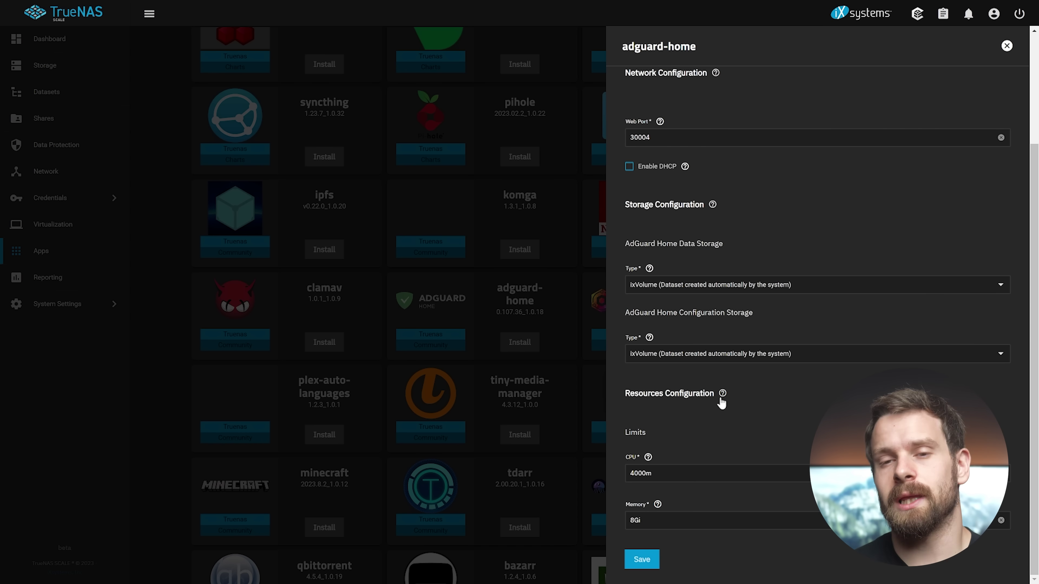
left_click(644, 565)
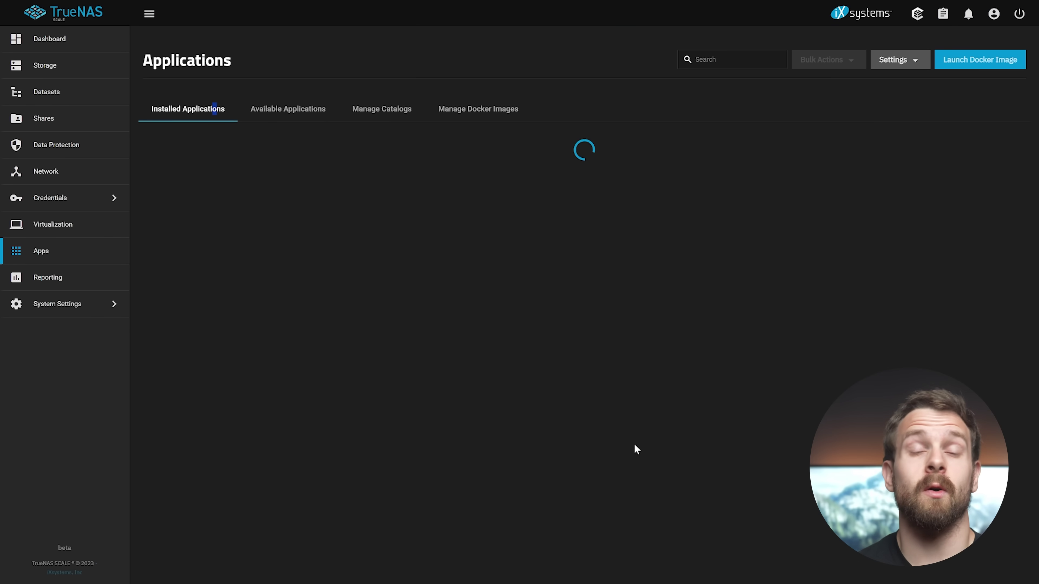
Check adguard-home's status and deployment events, then open its web portal
scroll(682, 499, "down", 1)
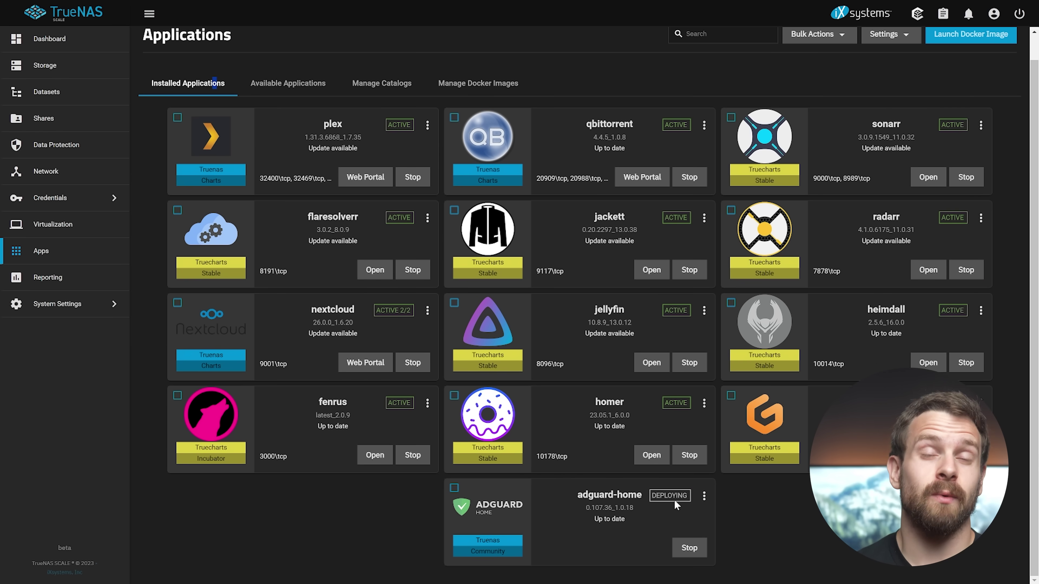
left_click(674, 500)
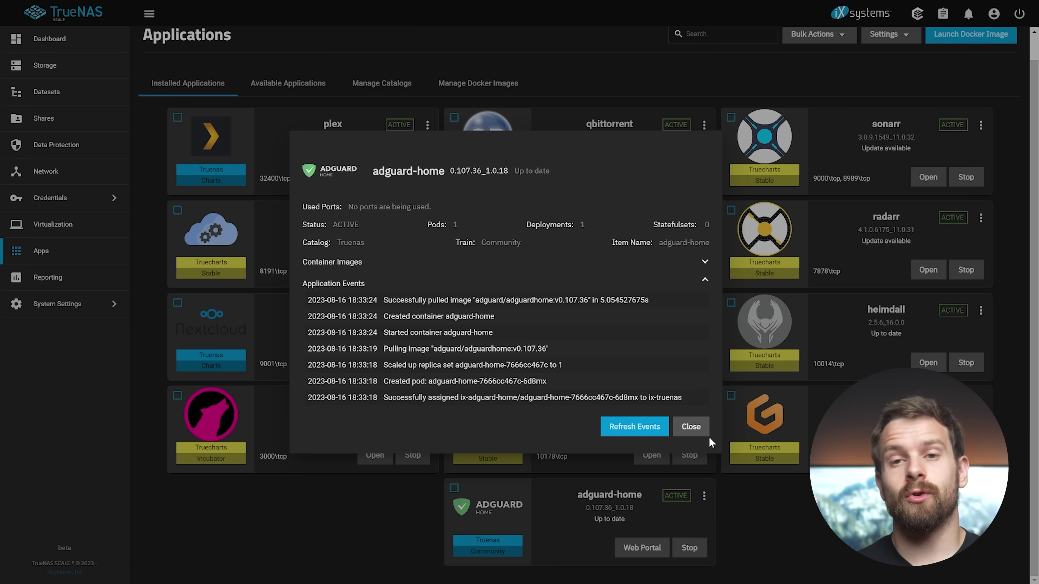
left_click(707, 435)
left_click(641, 548)
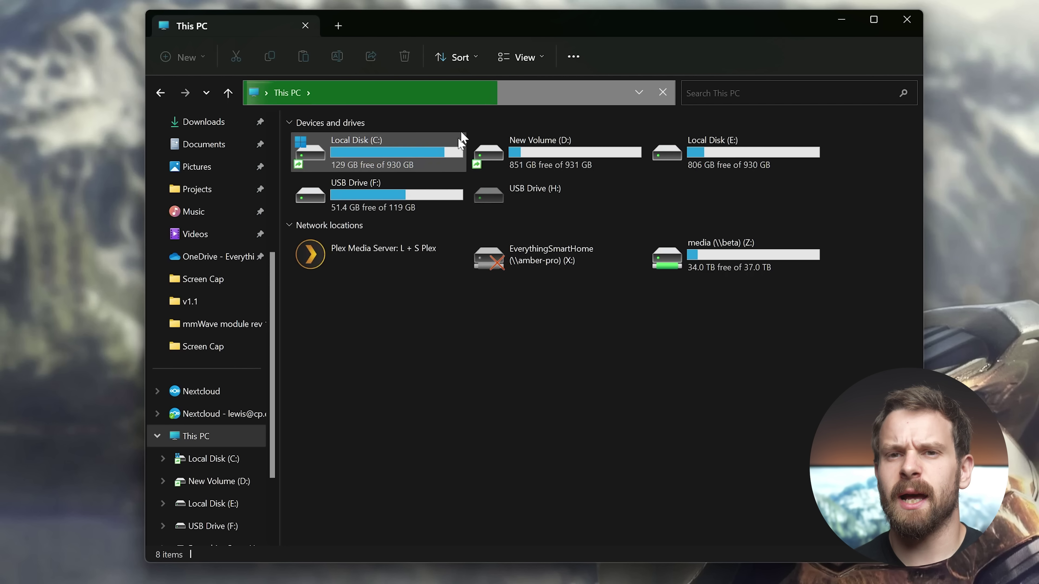
Browse \\beta > ESH > YouTube Footage and open the Everything New In Home Assistant 2023.8 folder
left_click(477, 93)
type("\\\\beta\\")
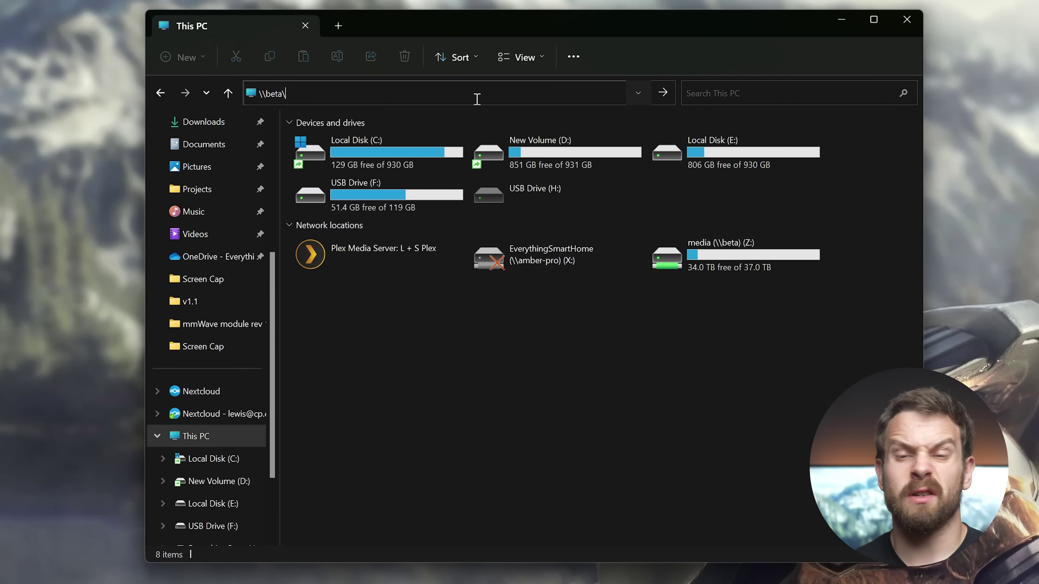
key("Return")
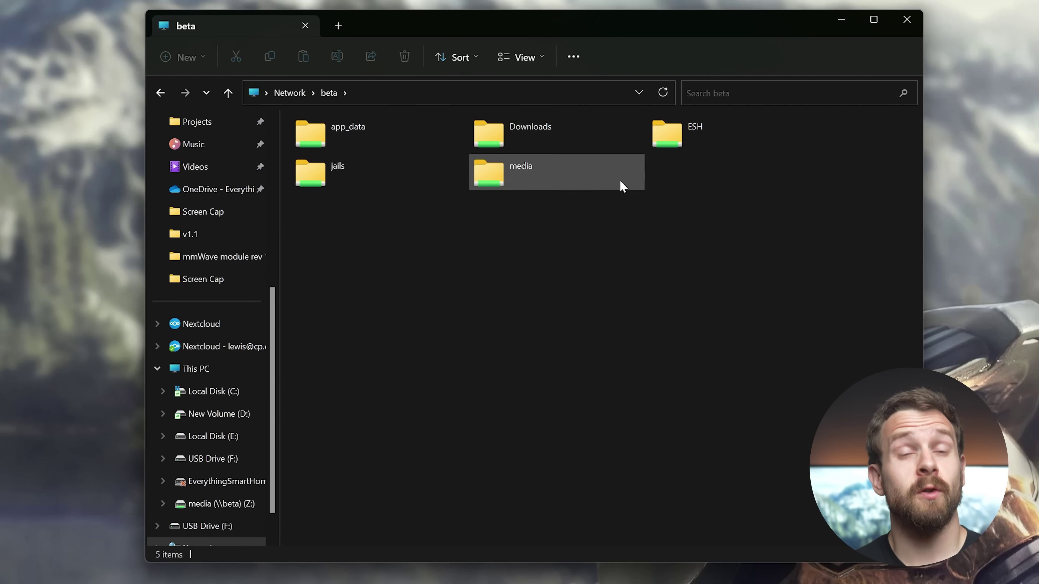
double_click(706, 142)
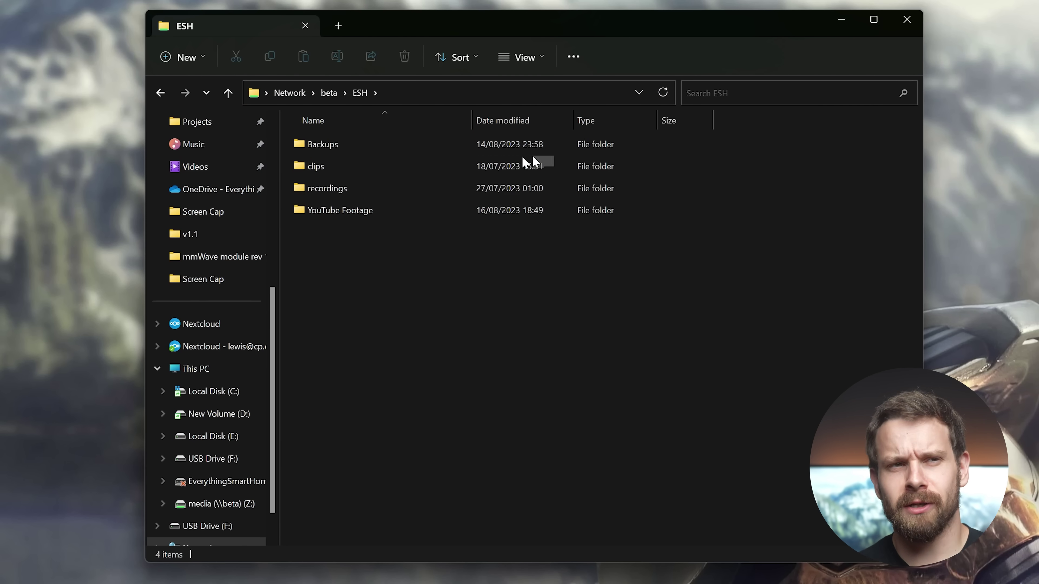
double_click(343, 210)
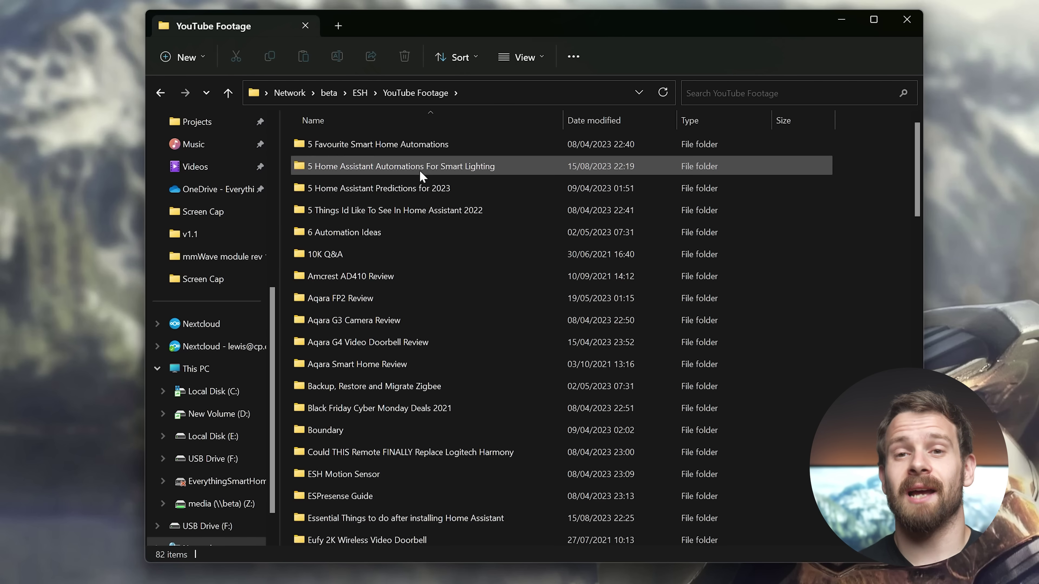
scroll(443, 235, "down", 5)
scroll(444, 237, "down", 3)
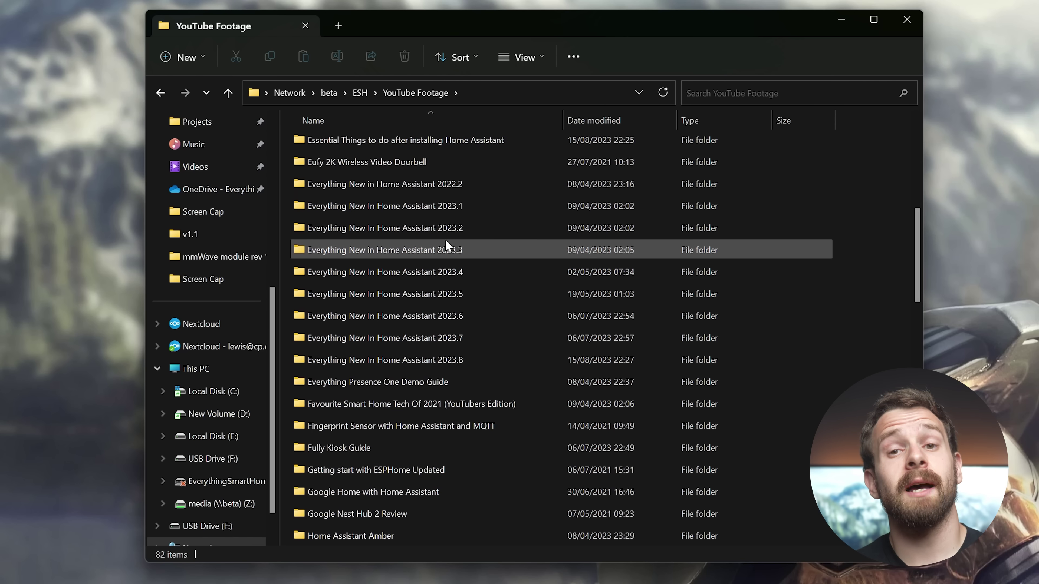
scroll(451, 380, "up", 3)
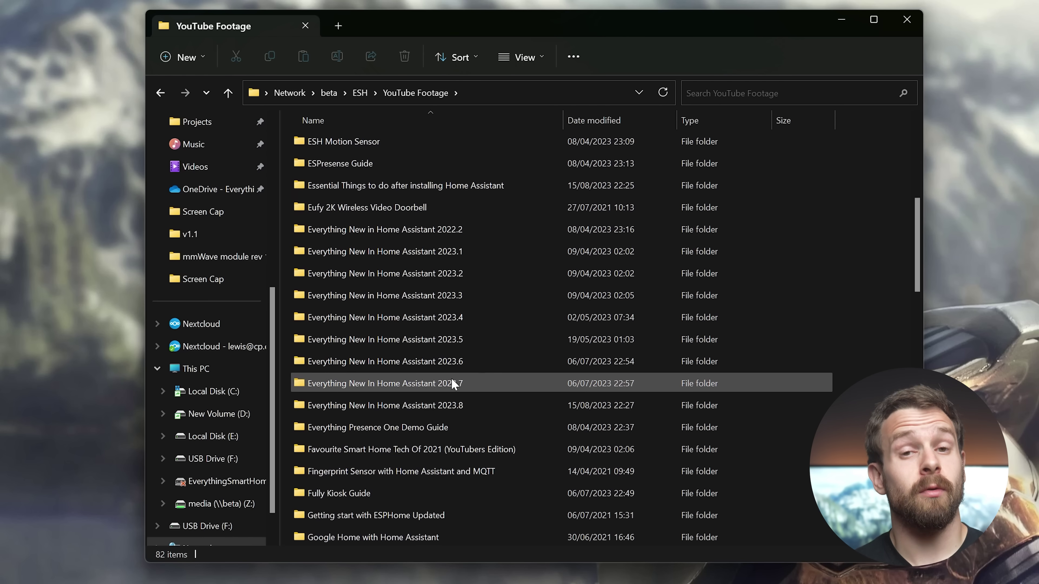
double_click(450, 403)
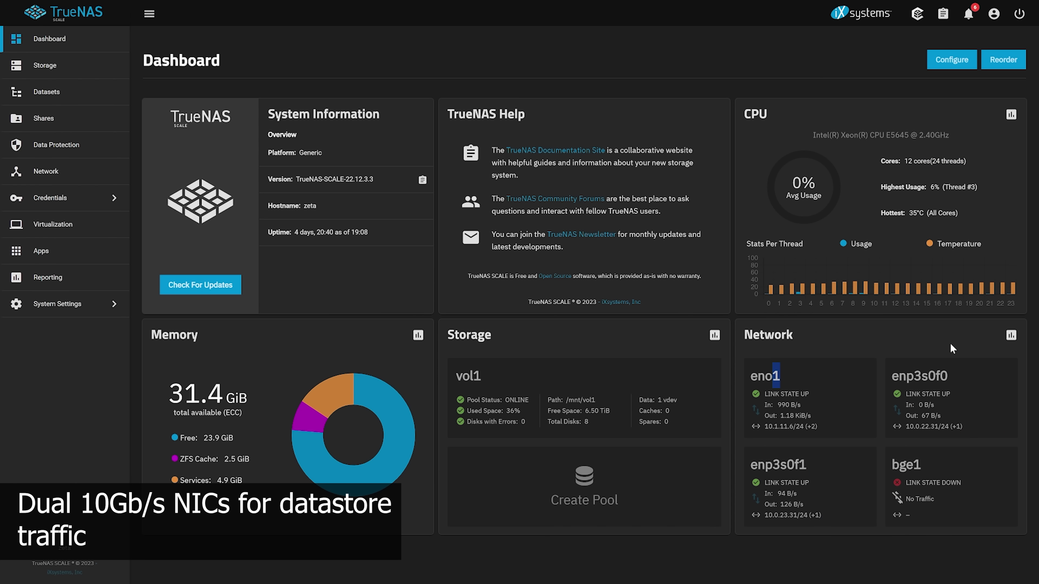
Select the vm-datastore dataset, then view Data Protection's snapshot and replication tasks
left_click_drag(807, 464, 773, 465)
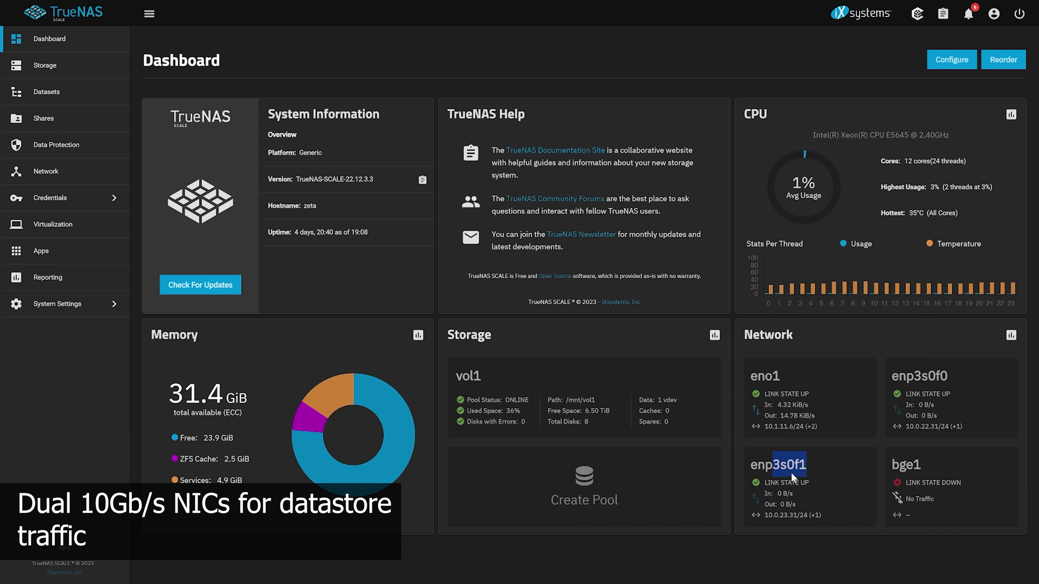
left_click(792, 471)
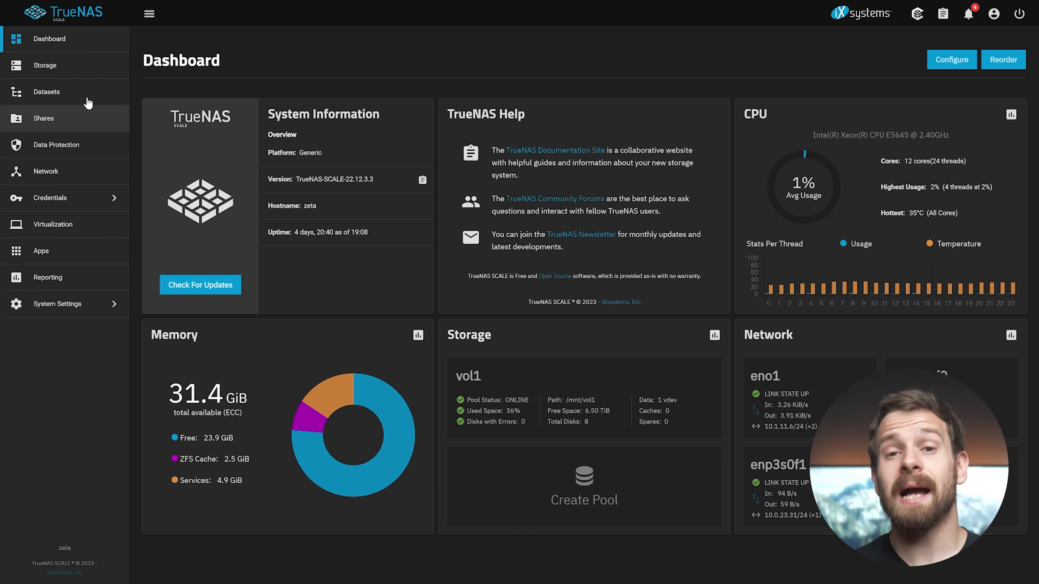
left_click(81, 92)
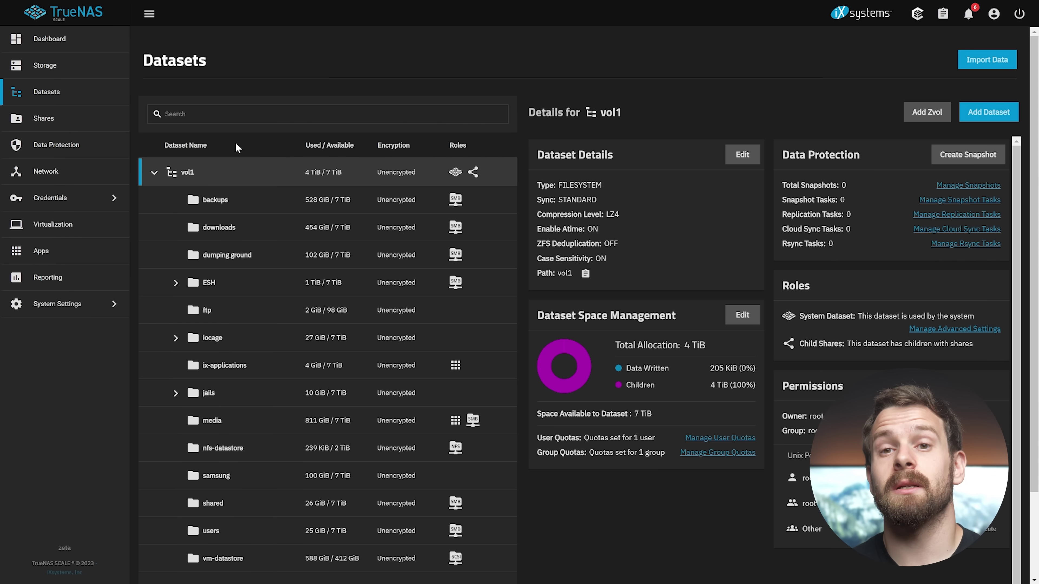
left_click(272, 558)
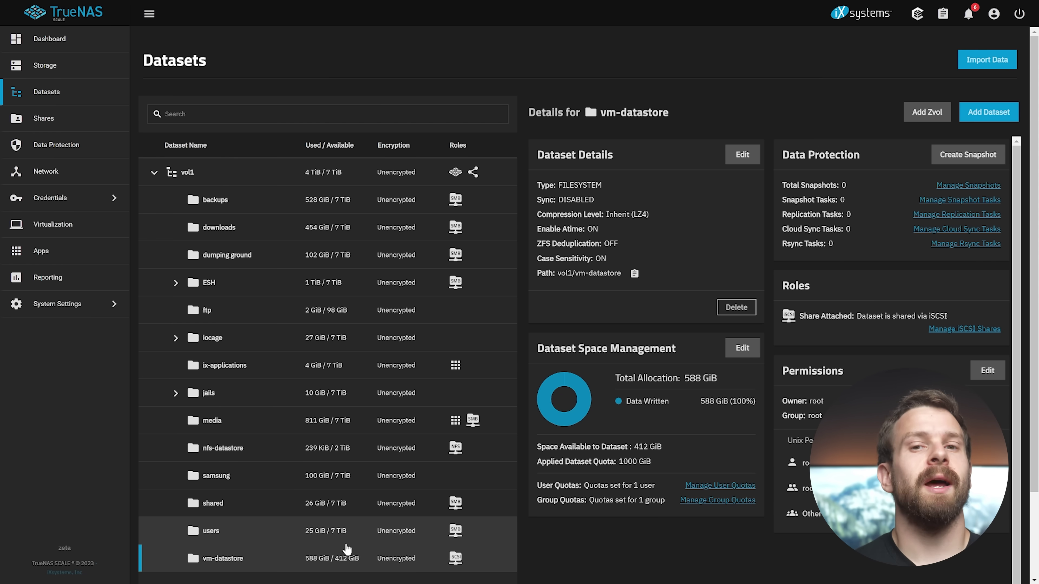
left_click(69, 152)
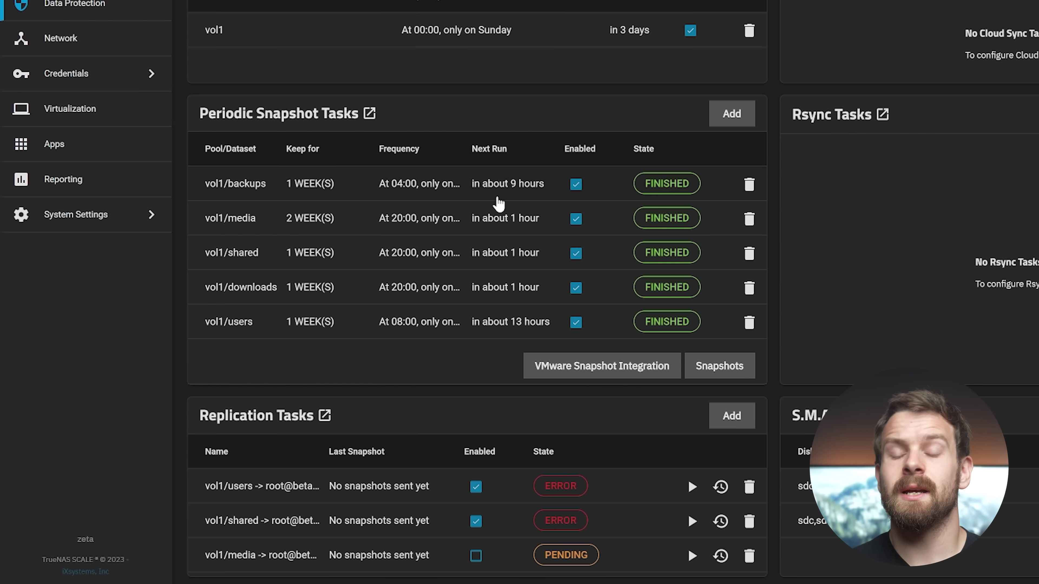
scroll(403, 381, "down", 1)
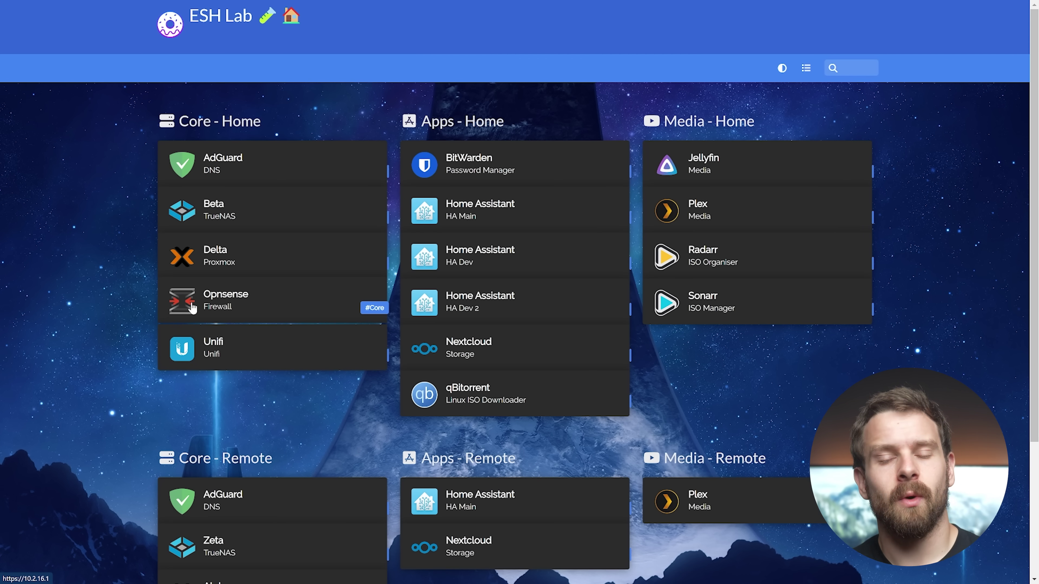
Open the OPNsense firewall's Reporting > Traffic live graphs
left_click(287, 298)
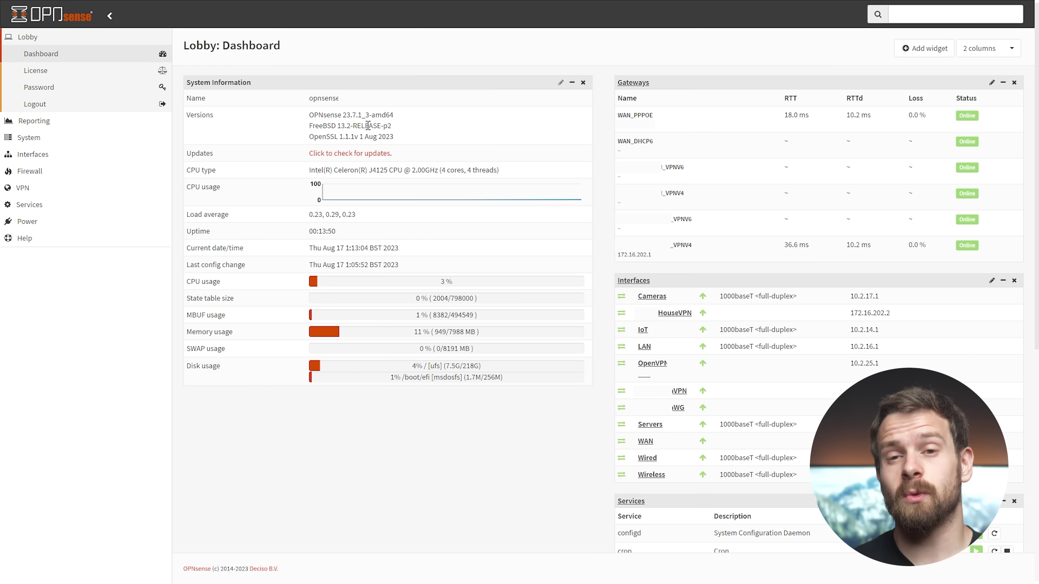
left_click(57, 121)
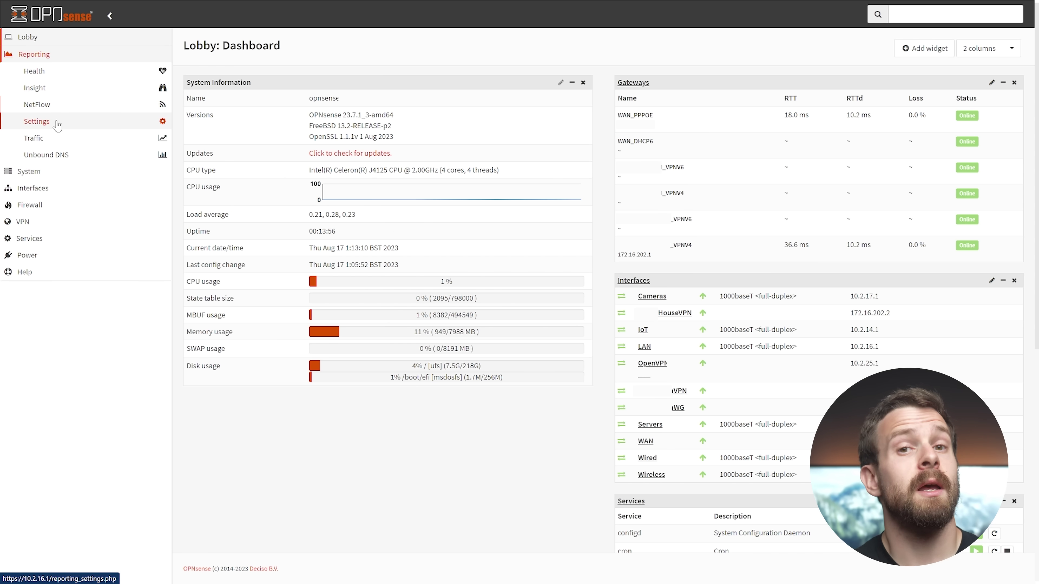
left_click(51, 144)
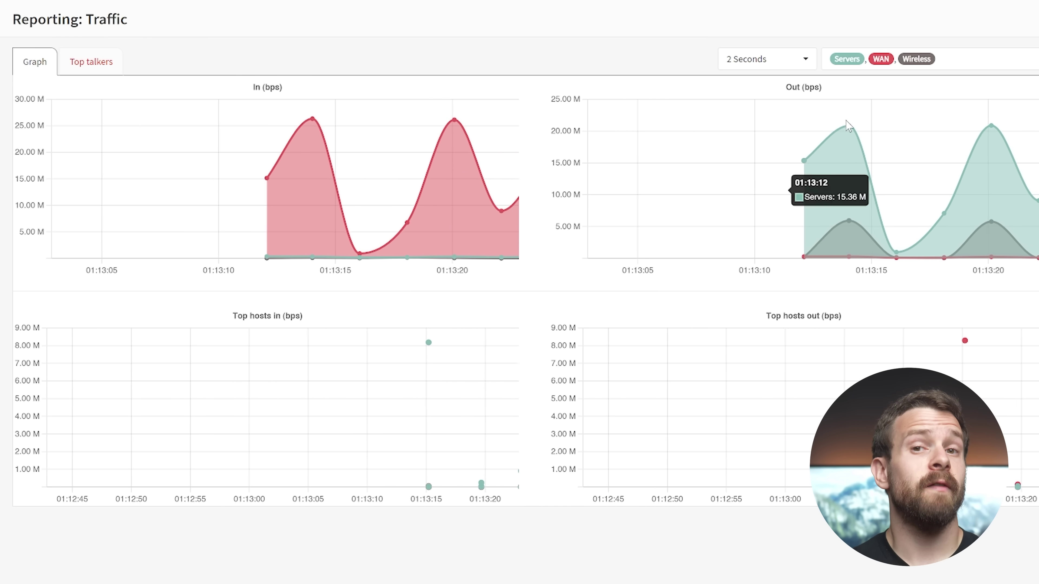
Remove Wireless from the graphed interfaces, leaving only Servers and WAN
left_click(951, 60)
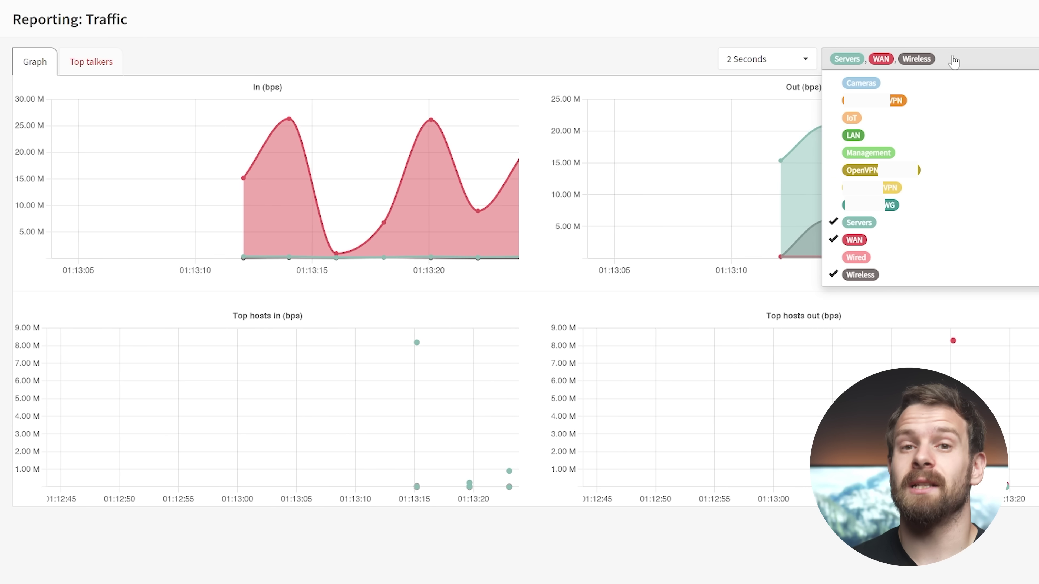
left_click(898, 281)
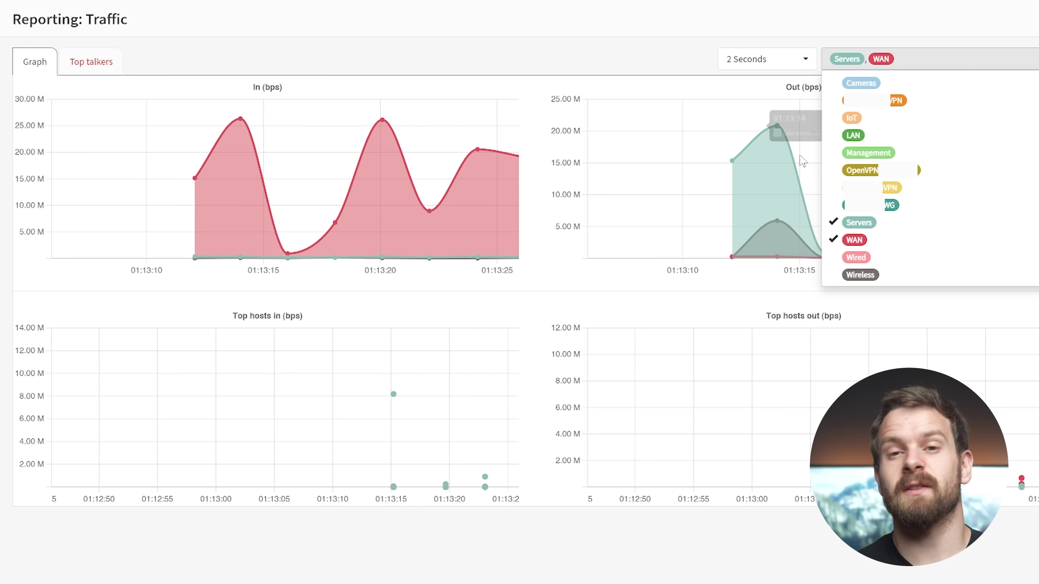
left_click(685, 62)
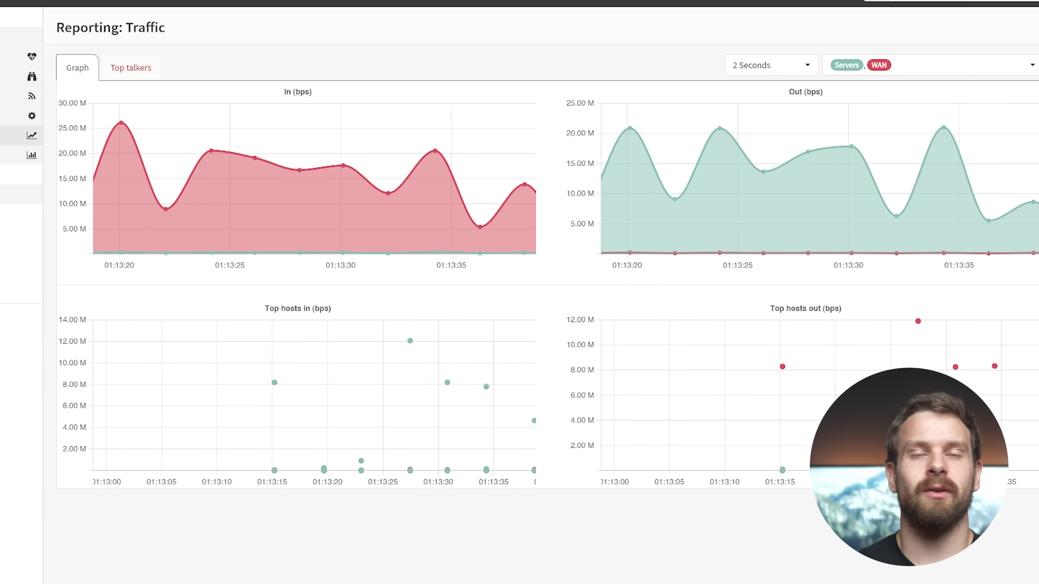
left_click(51, 171)
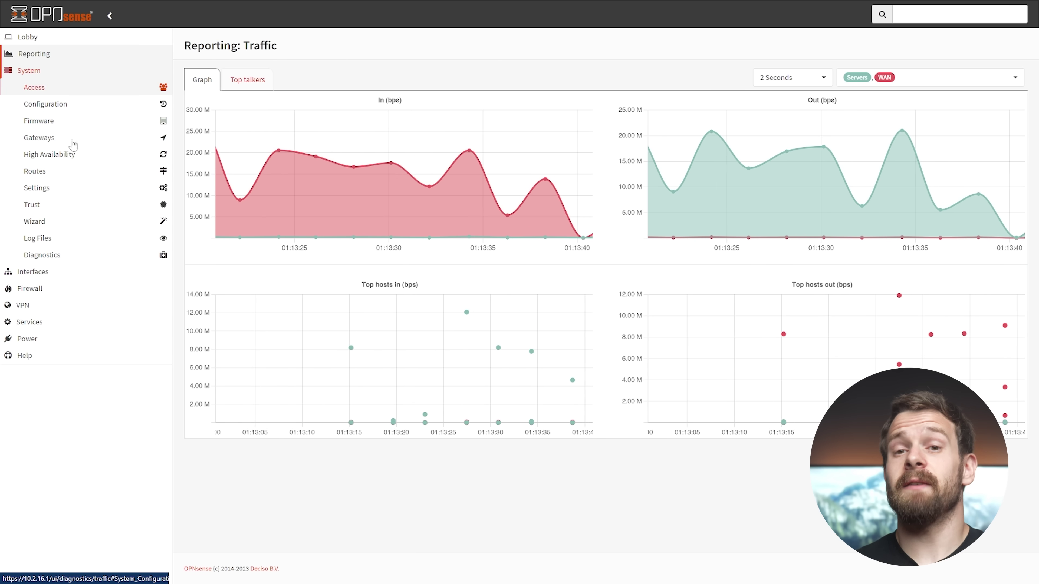
Show the Servers interface settings (static 10.2.11.1/24) and expand the Firewall Rules menu
left_click(51, 272)
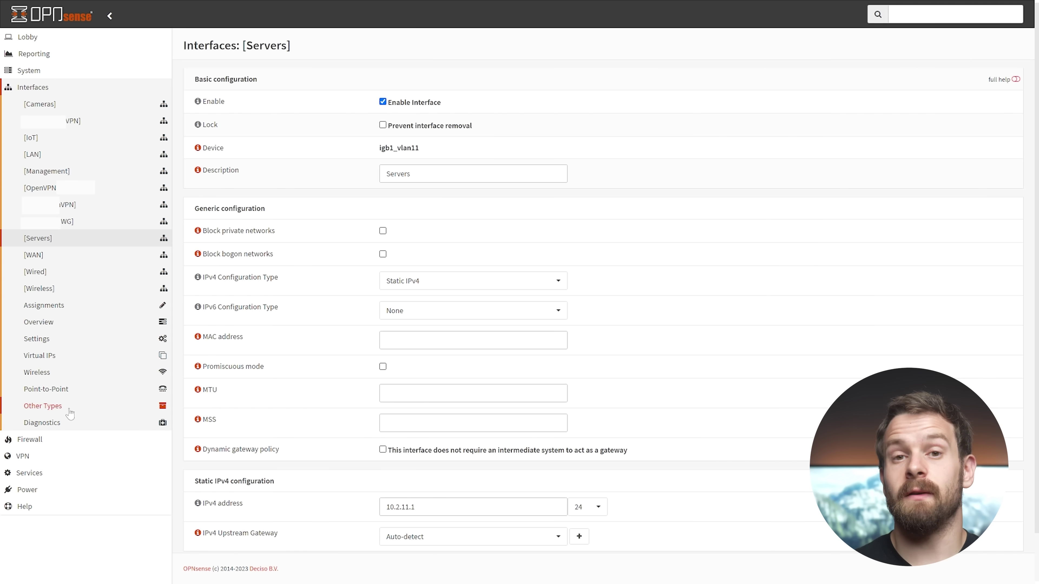
left_click(46, 439)
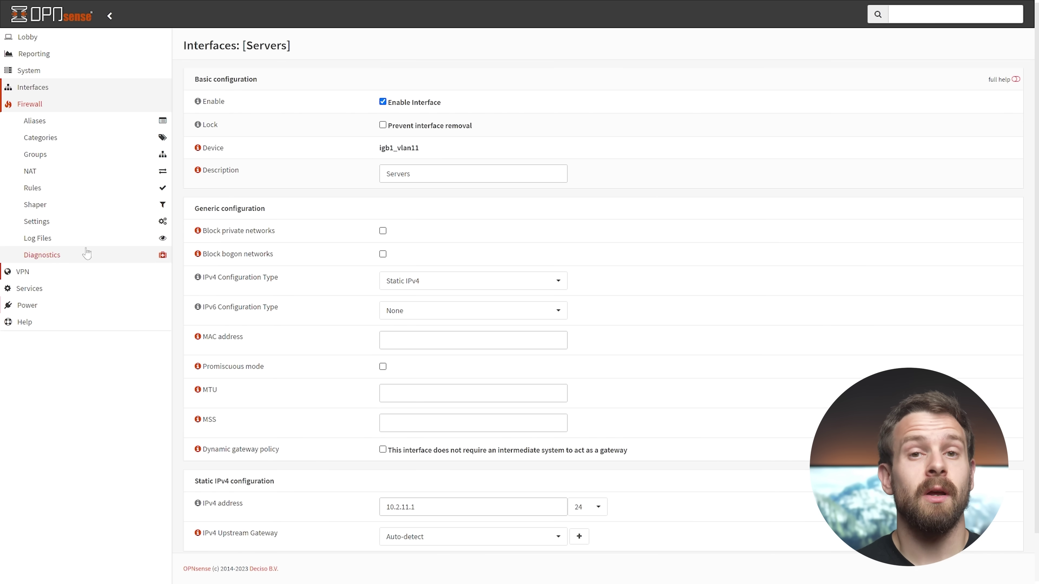
left_click(47, 187)
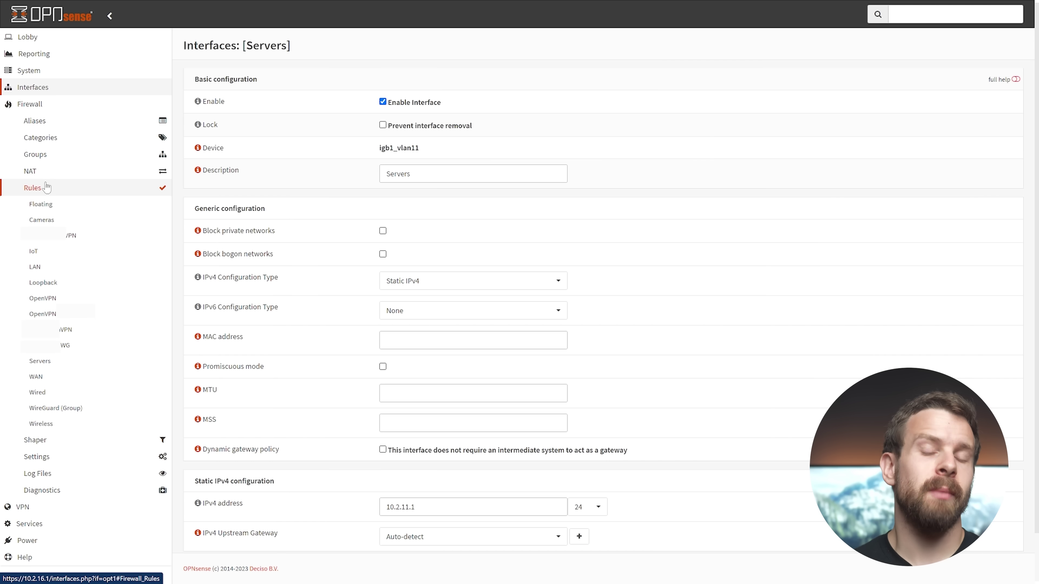
Review the WAN and Wireless firewall rules, then open the VPN WireGuard settings
left_click(36, 377)
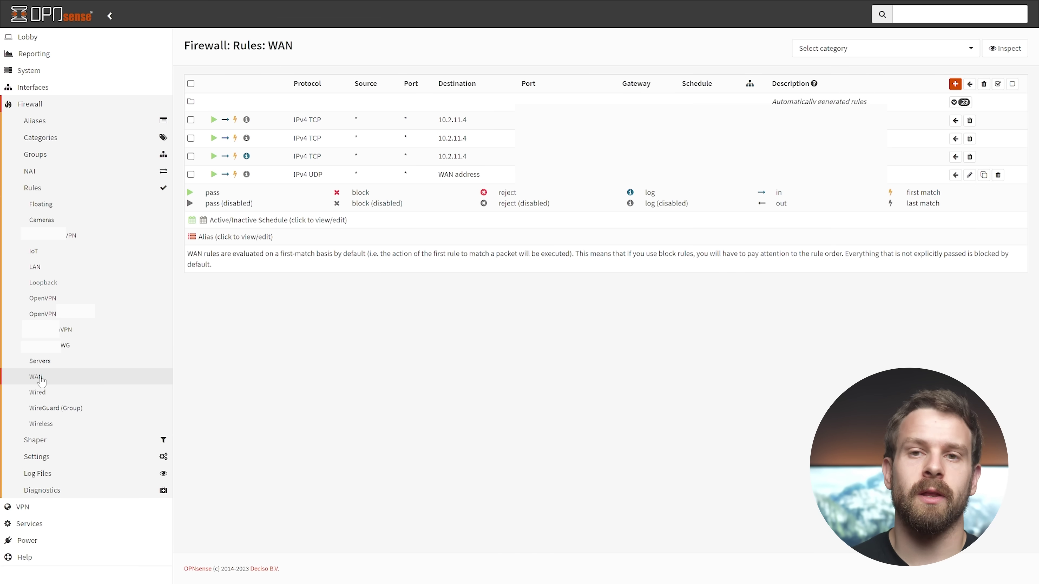
left_click(52, 427)
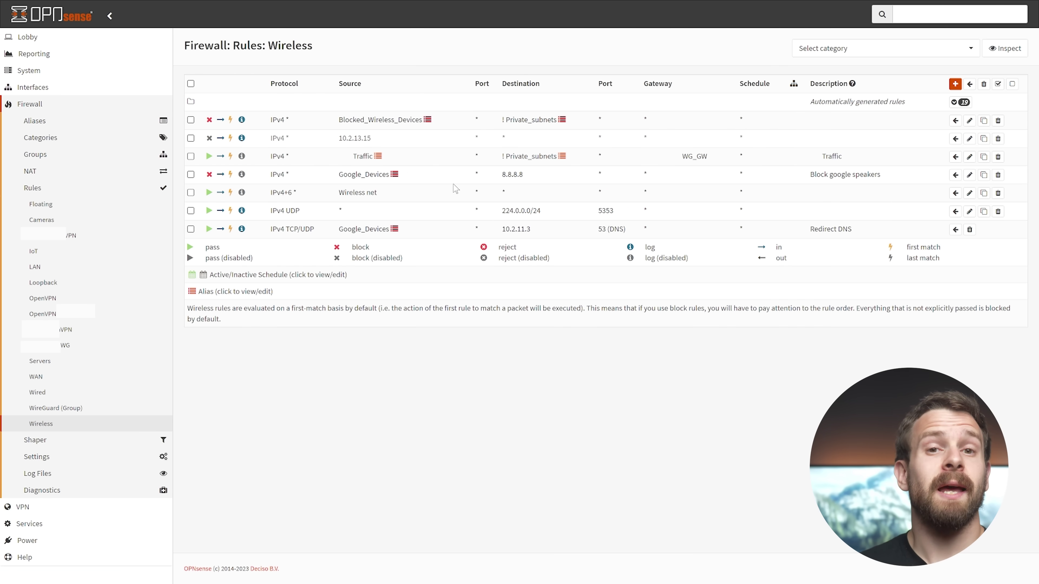
left_click(38, 106)
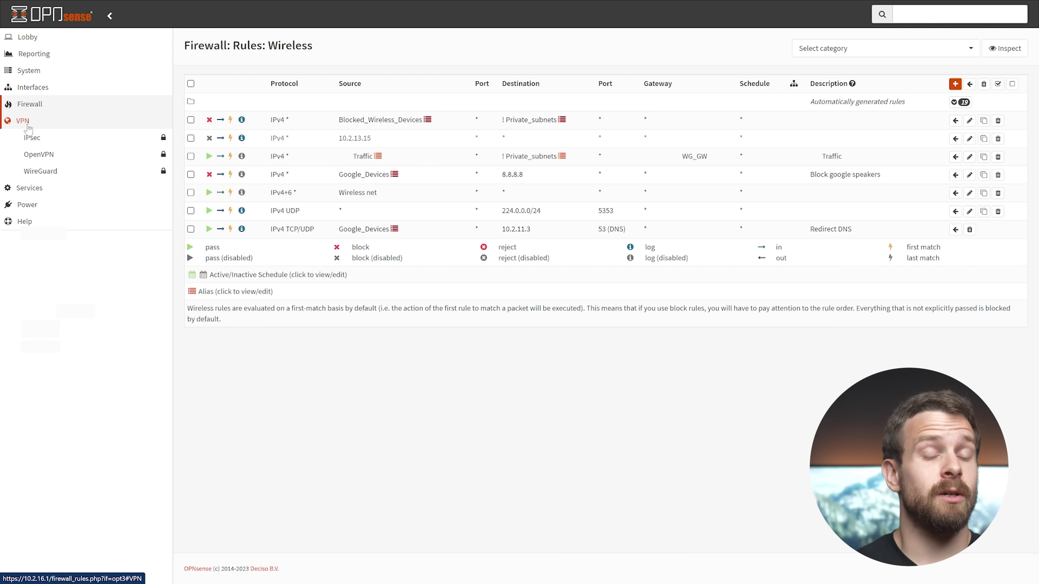
left_click(55, 171)
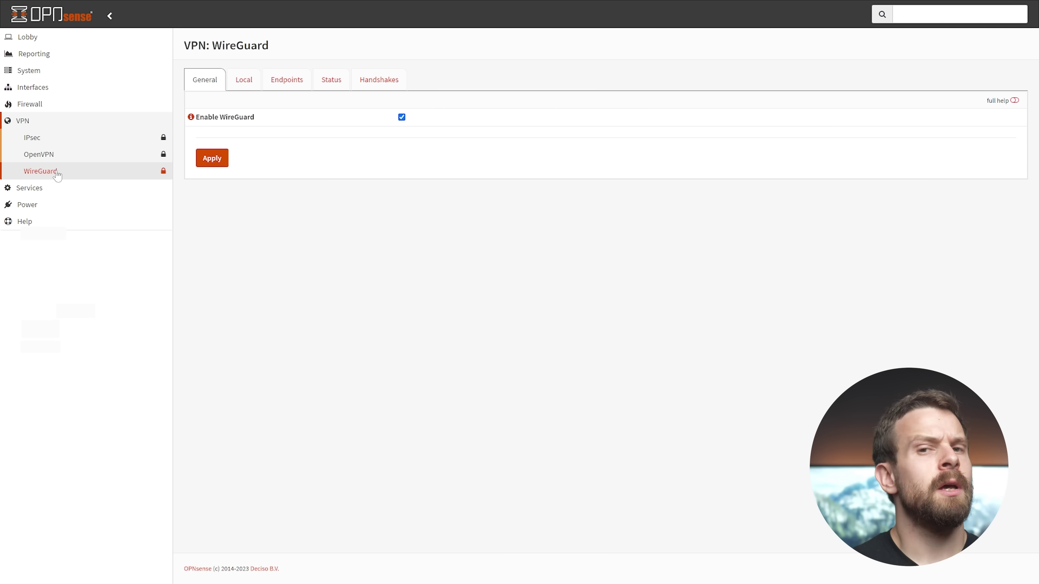
Show the Wireless DHCPv4 settings (range 10.2.13.2–10.2.13.100, DNS 10.2.11.3) and scroll through them
left_click(53, 188)
left_click(52, 171)
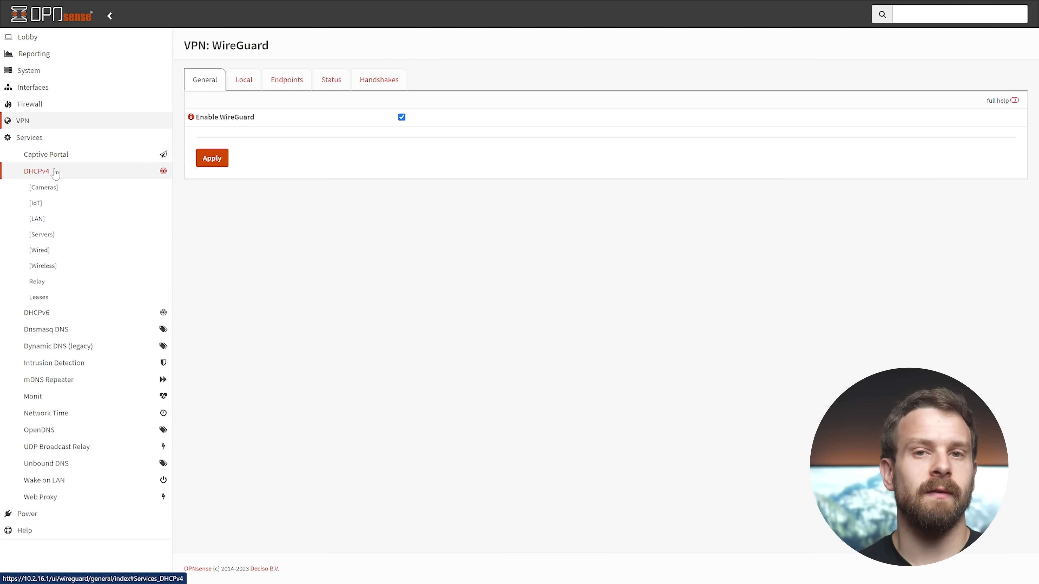
left_click(59, 271)
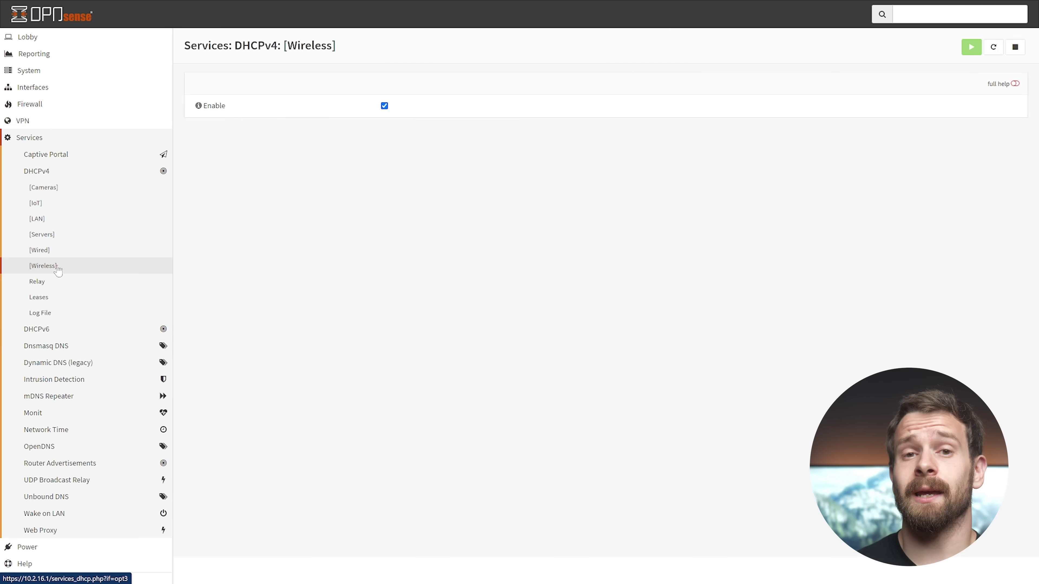
scroll(223, 232, "down", 8)
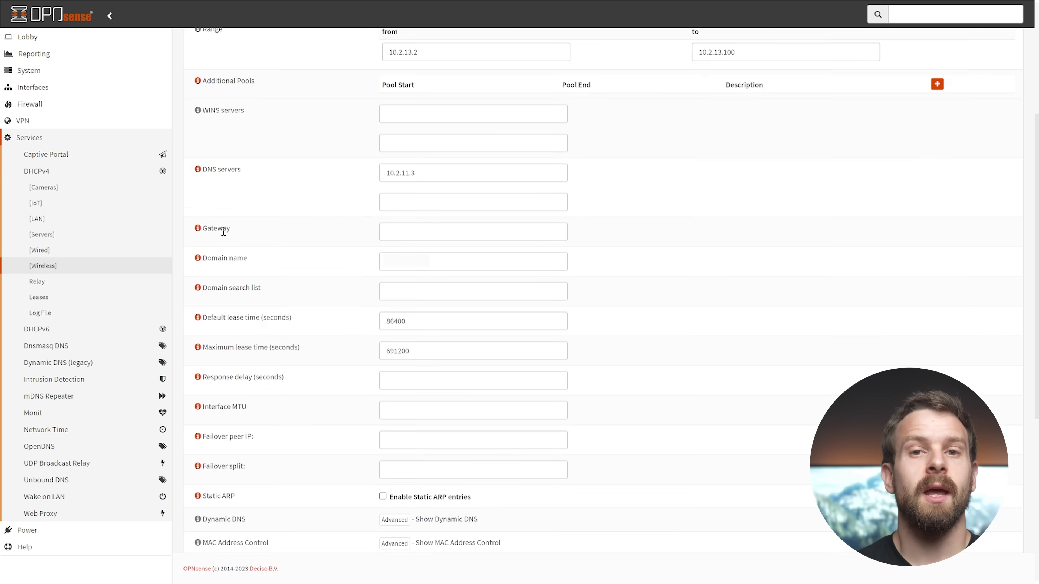
scroll(223, 233, "up", 8)
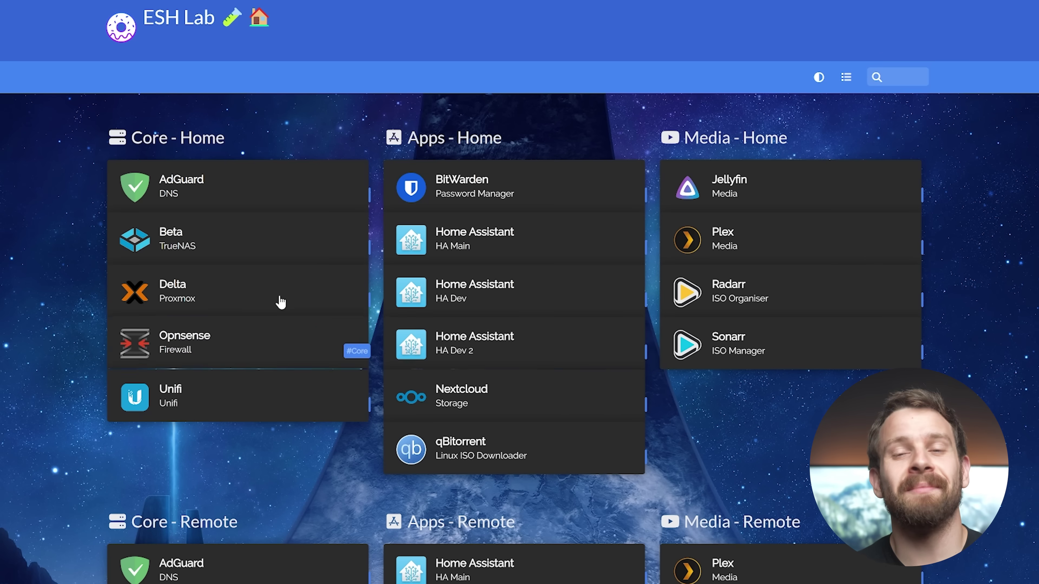
Scroll down the Homer ESH Lab dashboard to the pfSense firewall entry
scroll(279, 300, "down", 6)
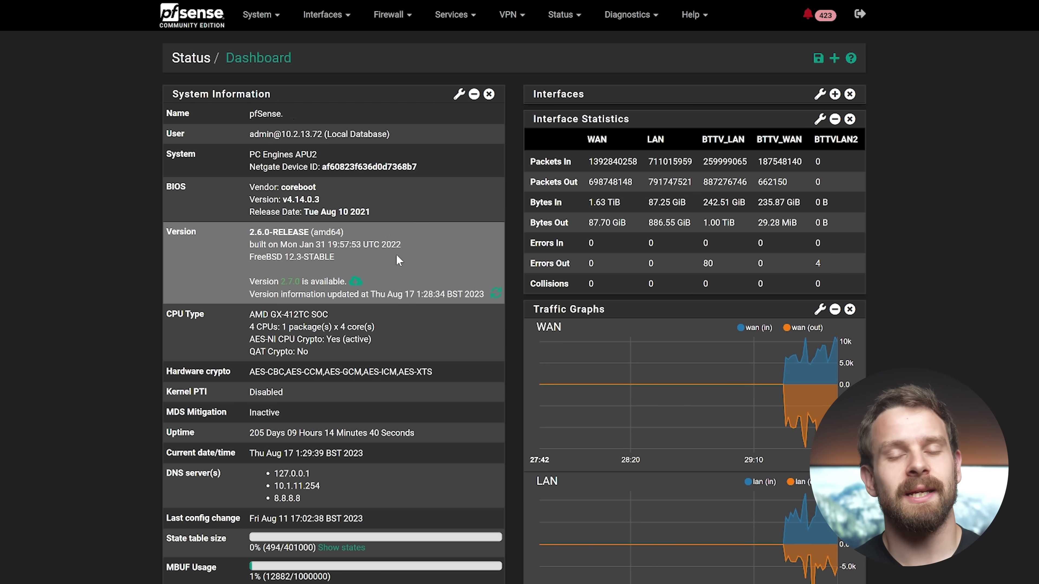
Show the pfSense WAN firewall rules, then browse the Services and Status menus
left_click(357, 24)
left_click(406, 8)
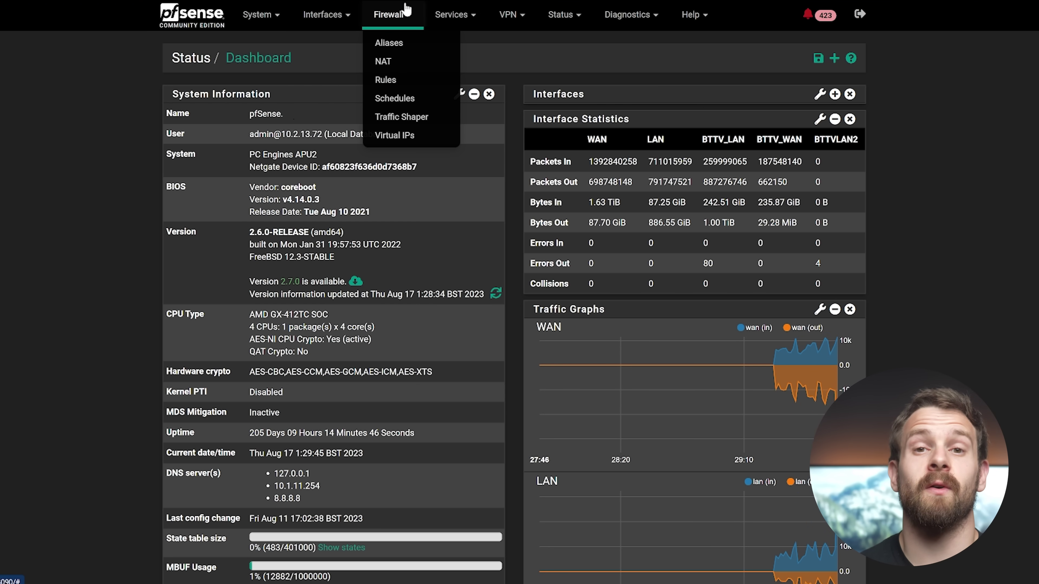
left_click(389, 83)
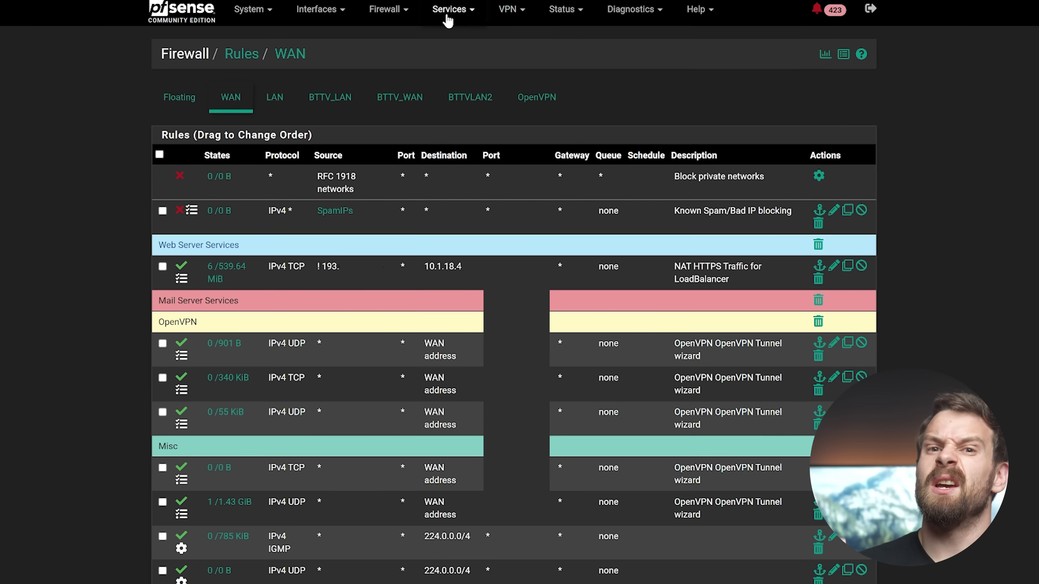
left_click(450, 16)
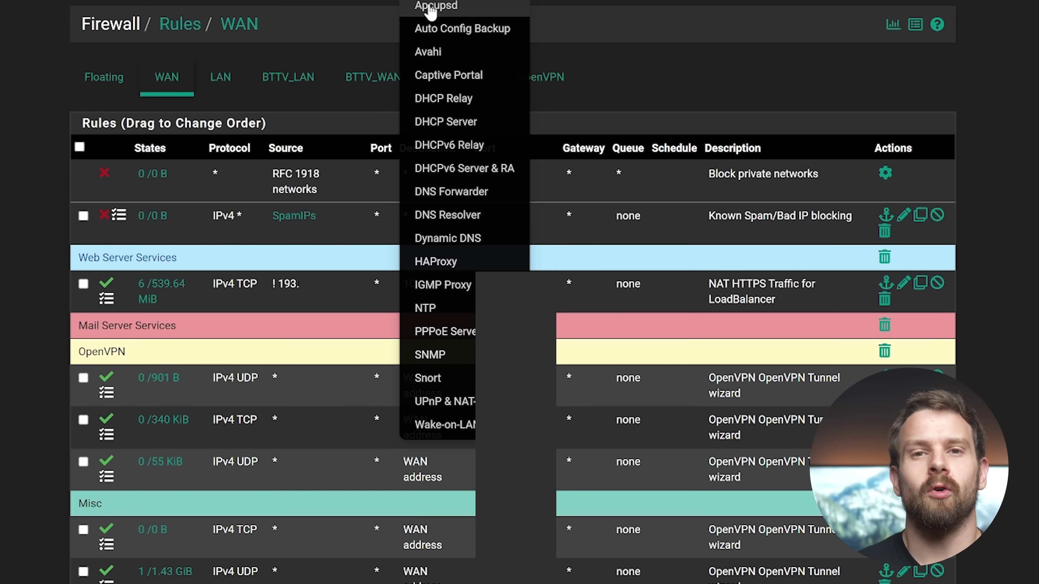
left_click(29, 242)
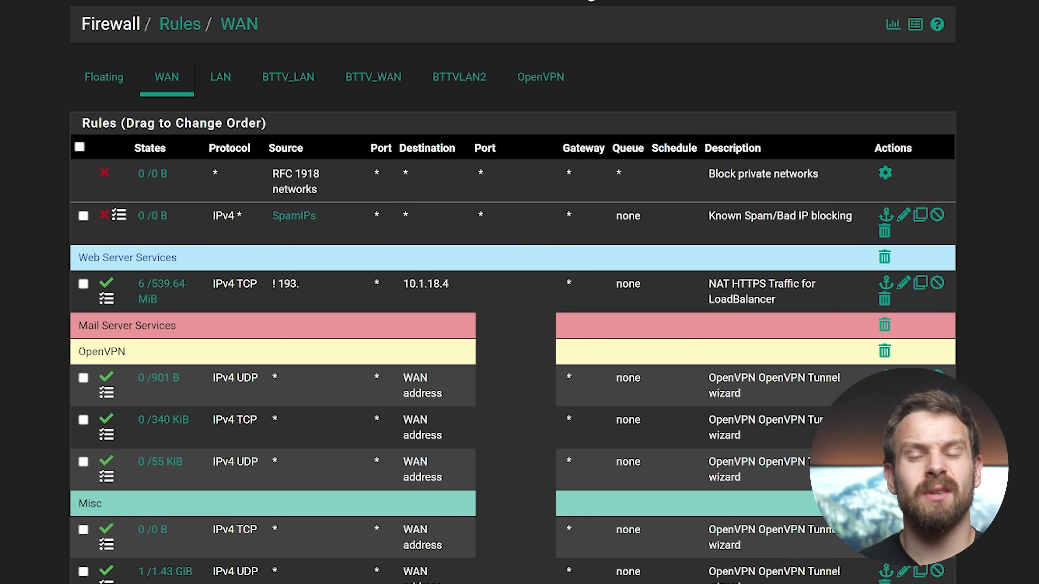
left_click(591, 2)
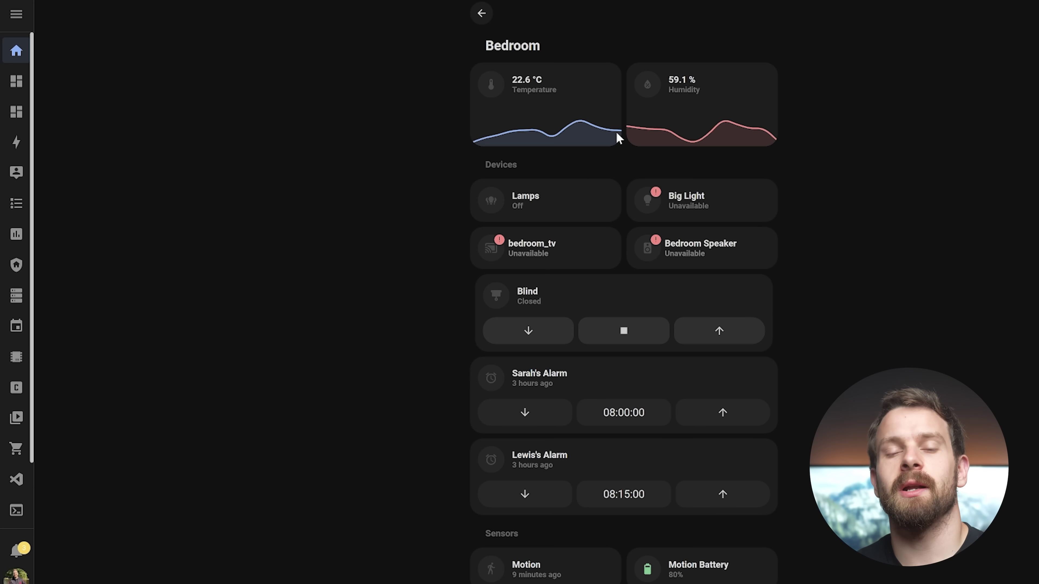
Go to the Kitchen room and switch the Worktop light on at 100% brightness
scroll(693, 175, "down", 1)
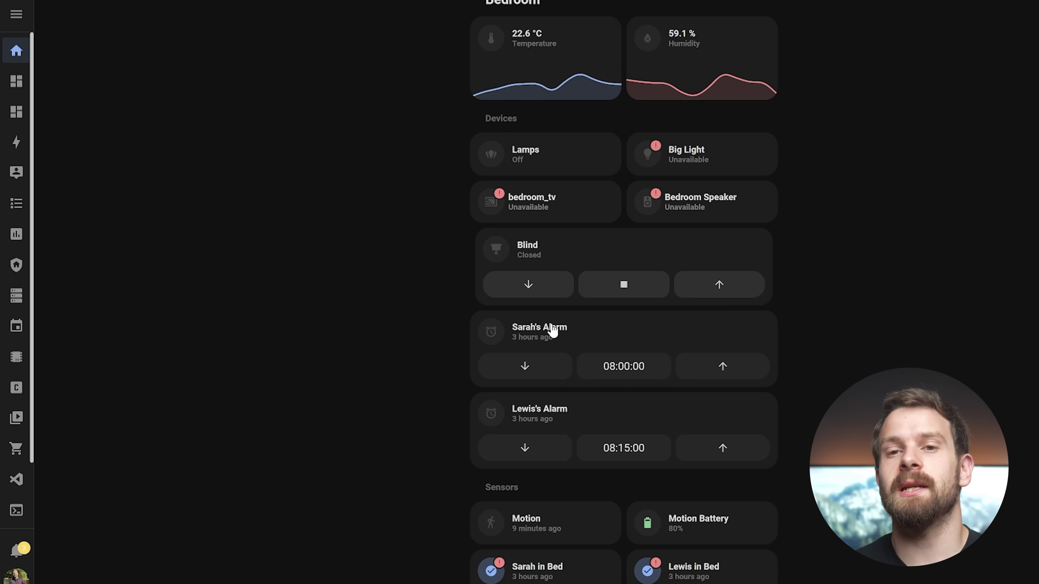
scroll(483, 189, "up", 1)
left_click(483, 13)
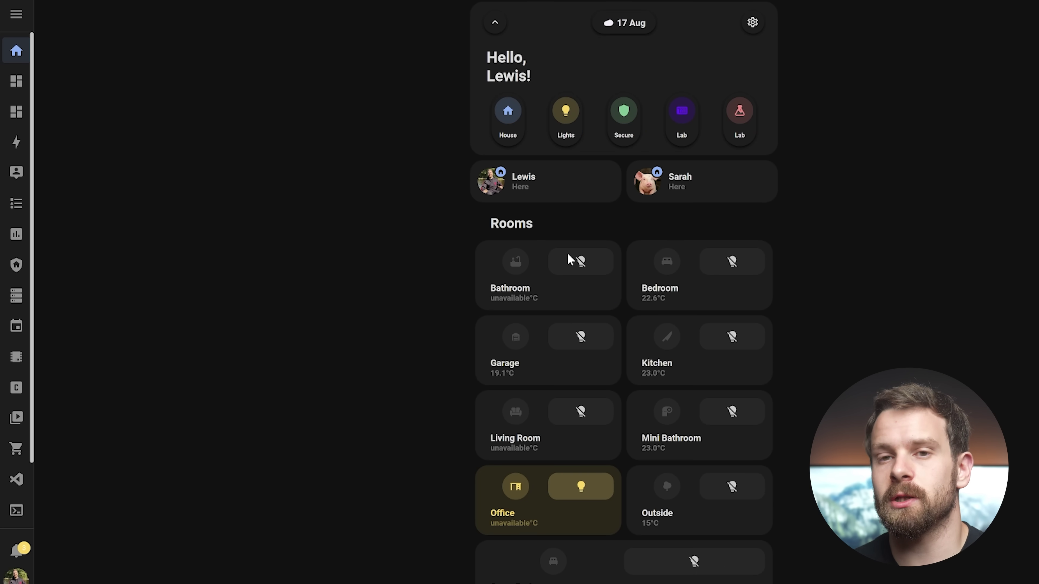
left_click(643, 384)
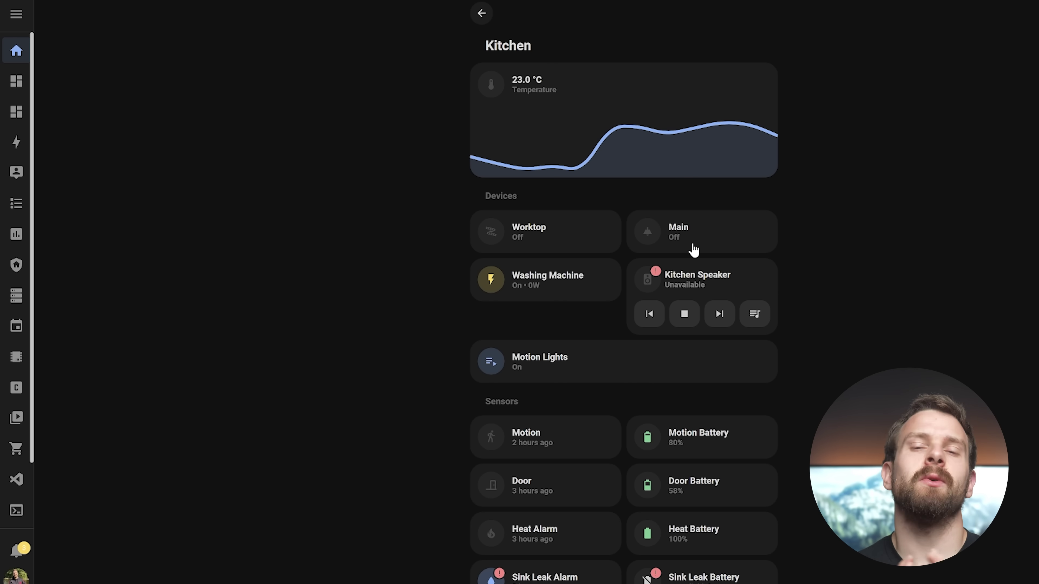
scroll(647, 273, "down", 1)
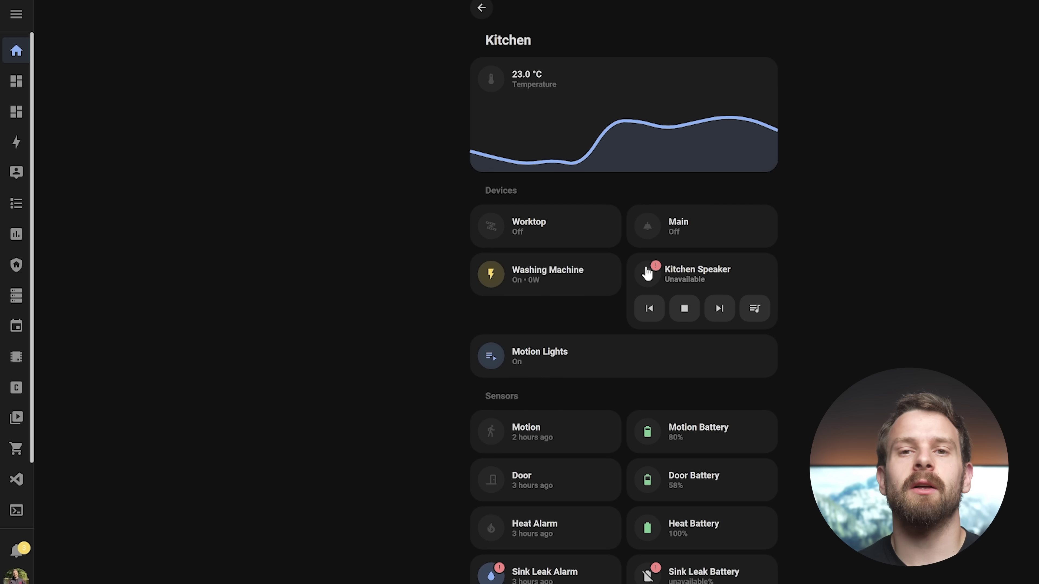
left_click(545, 217)
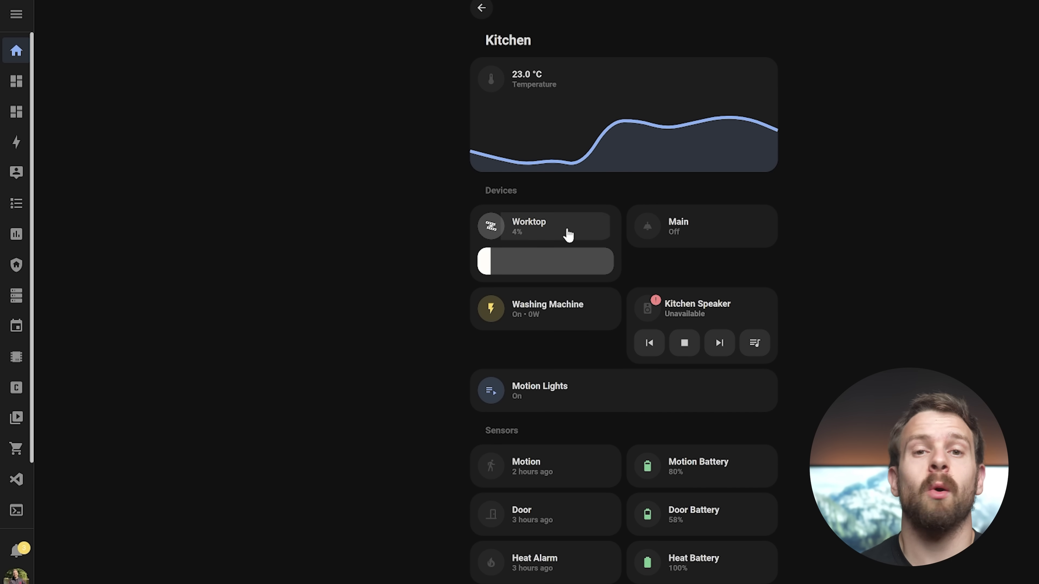
left_click(569, 234)
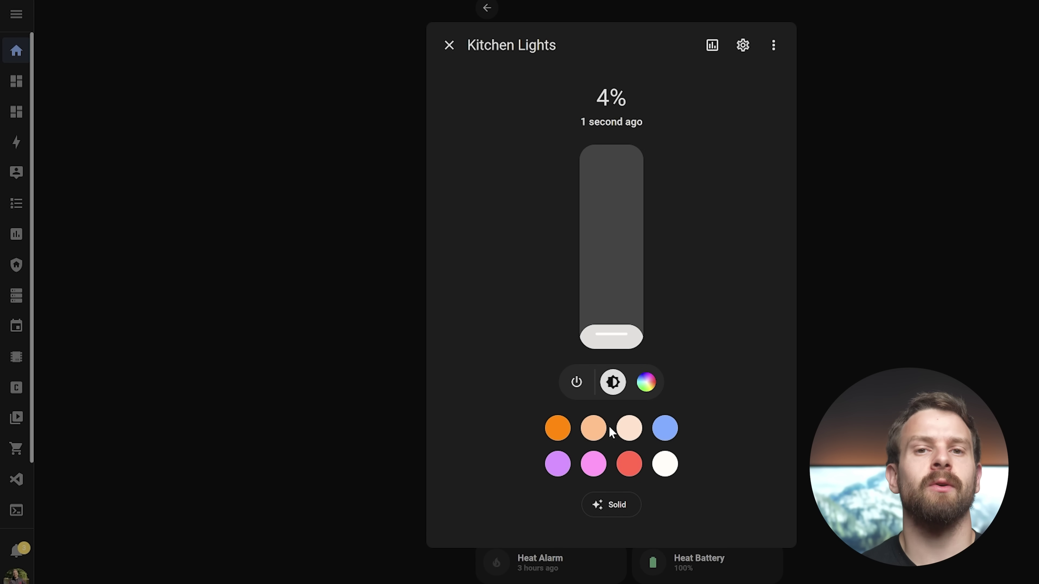
left_click_drag(607, 345, 596, 78)
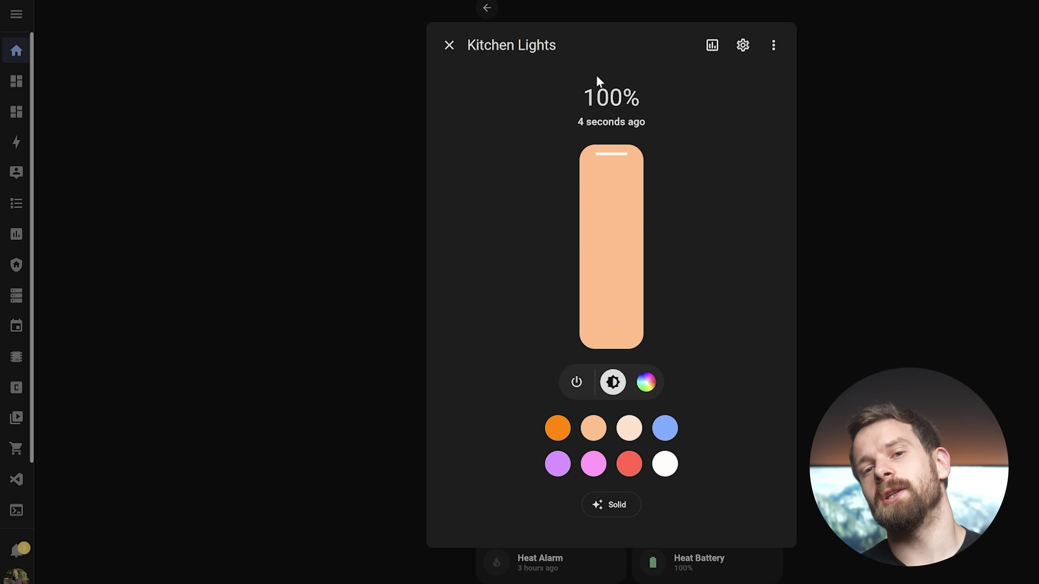
left_click(448, 46)
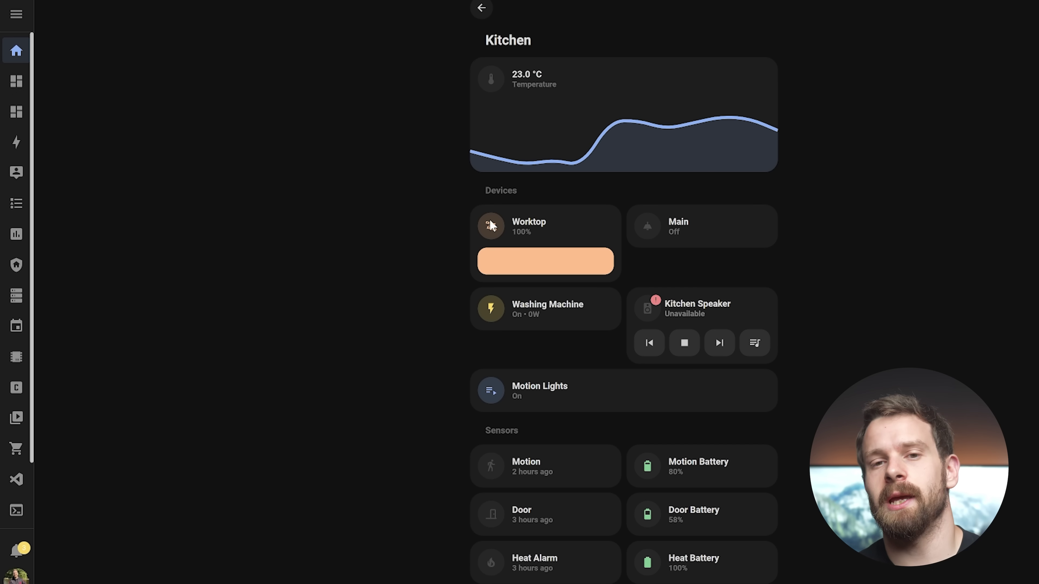
scroll(642, 327, "down", 1)
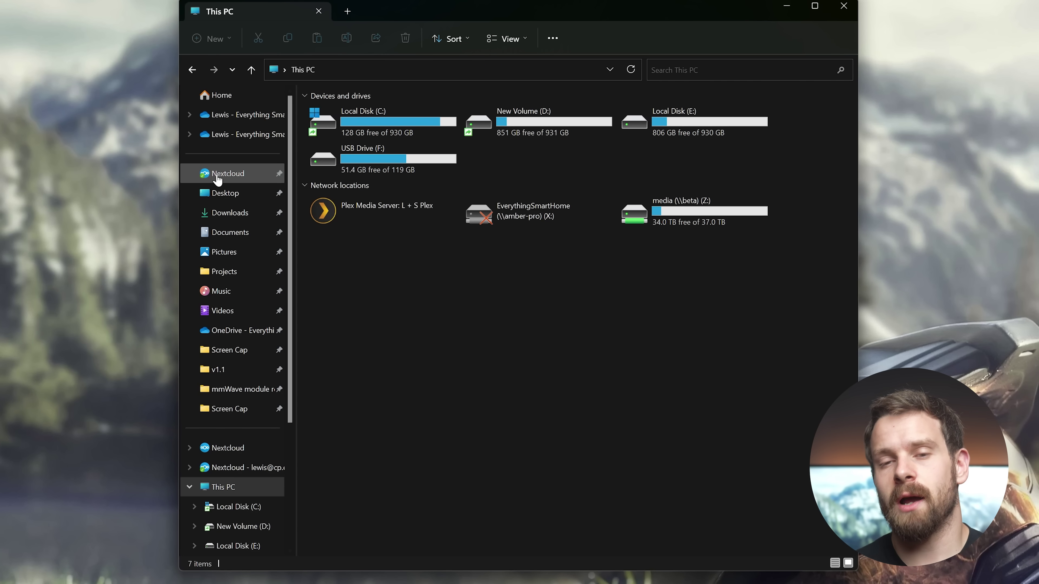
Load Pi Cam Clip.stl from Nextcloud's 3D Printing > Raspberry Pi Thermal Camera folder into PrusaSlicer
left_click(247, 180)
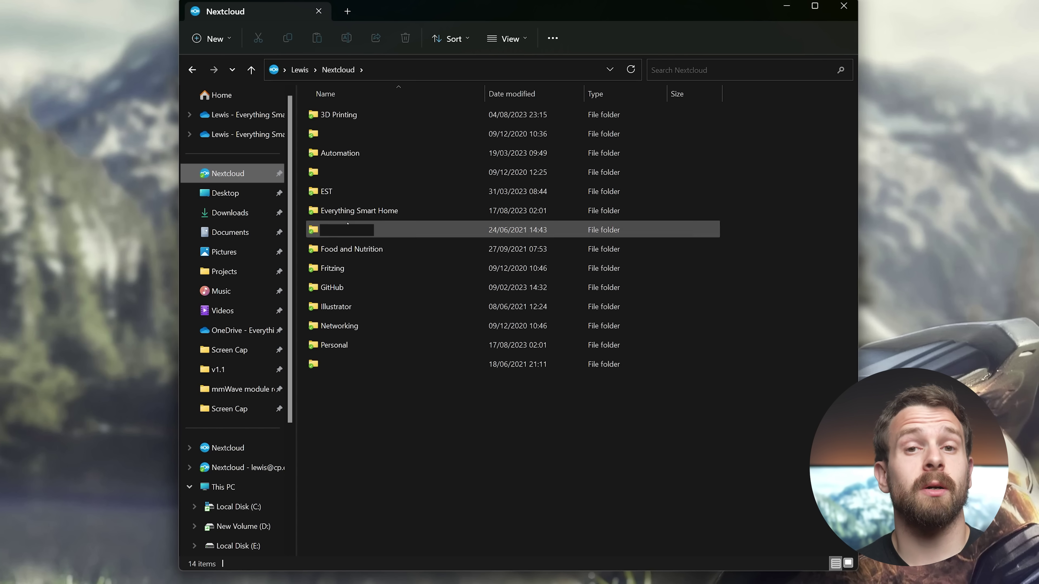
double_click(378, 116)
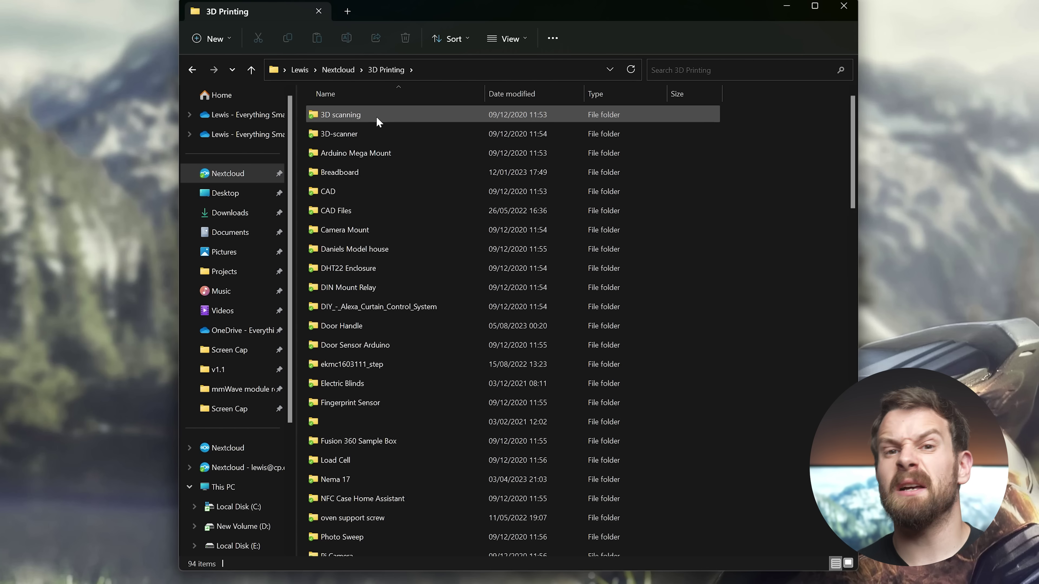
scroll(371, 315, "down", 4)
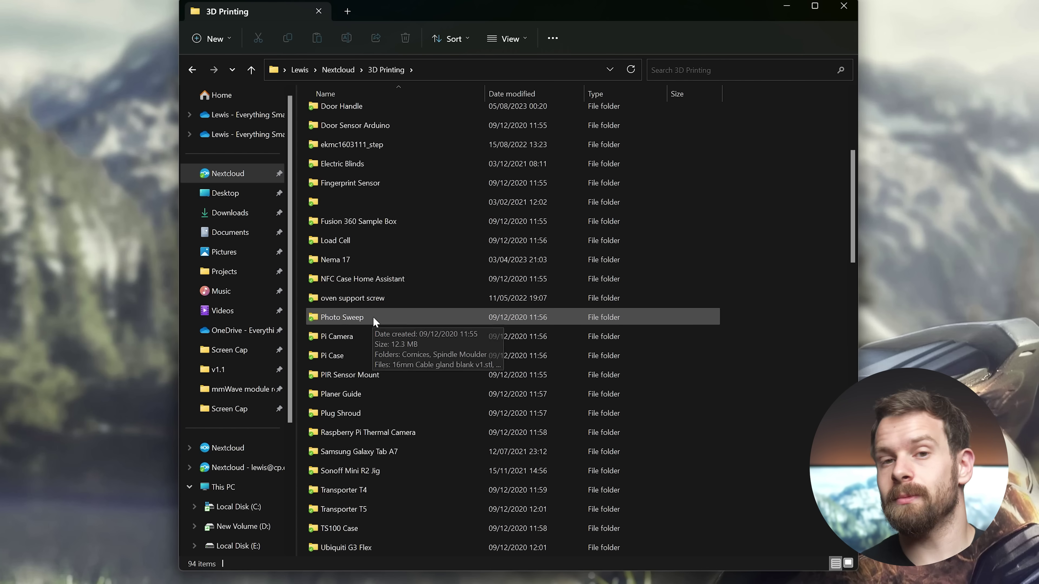
scroll(372, 317, "down", 1)
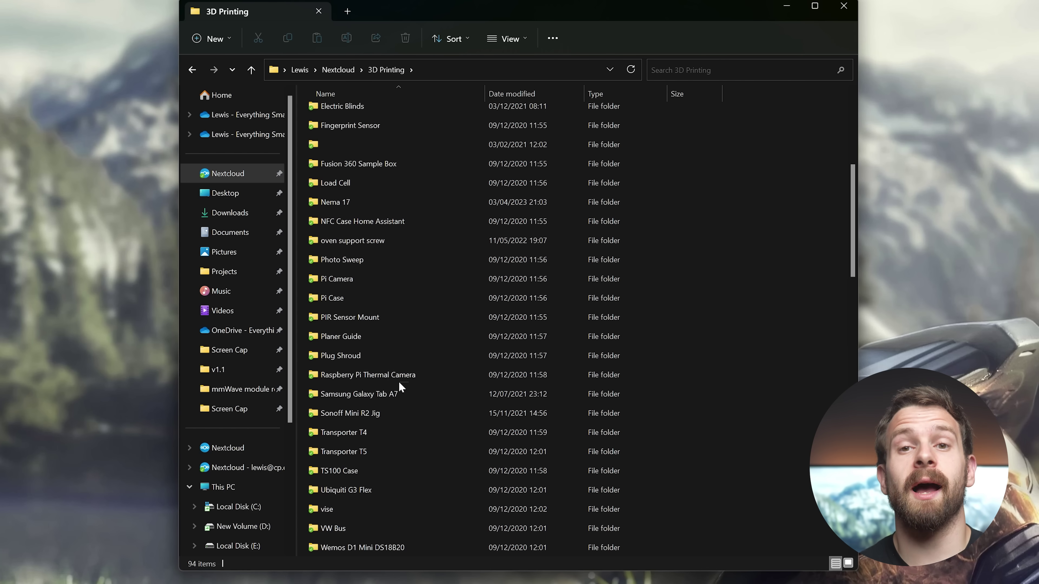
double_click(414, 375)
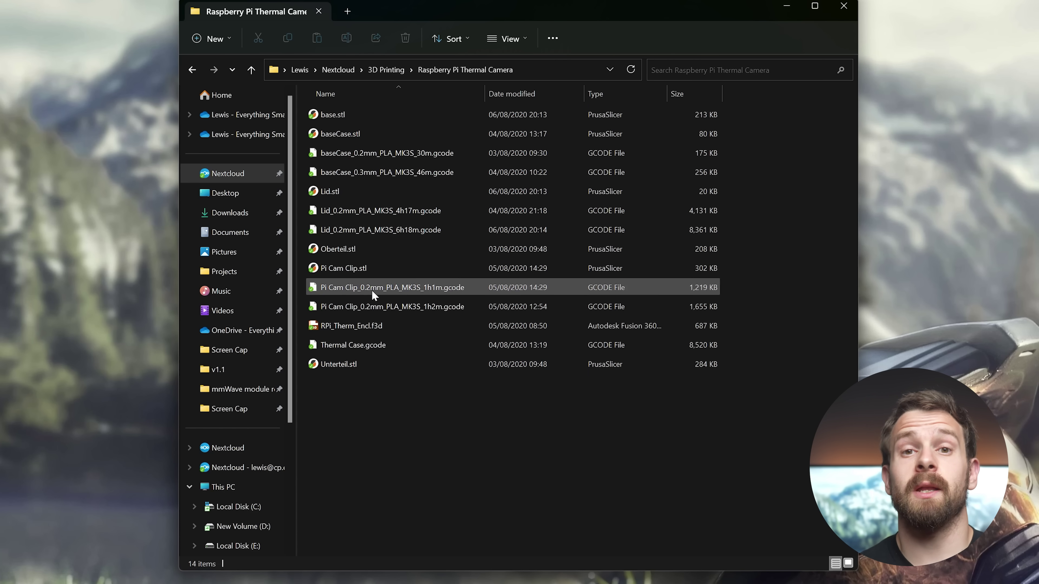
double_click(373, 270)
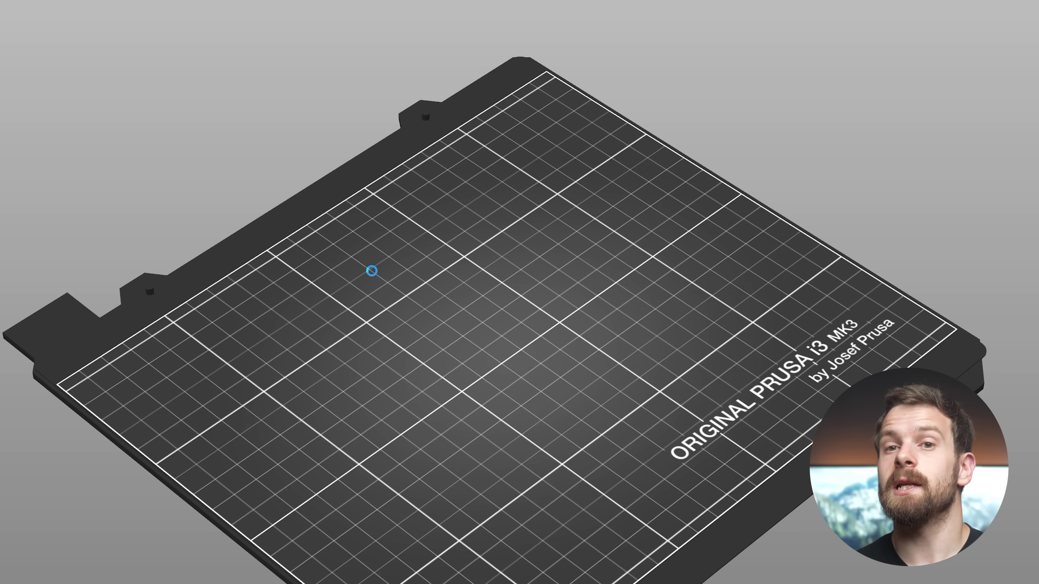
Zoom in, select the Pi Cam Clip model, orbit to view it from above, then zoom out
scroll(486, 350, "up", 1)
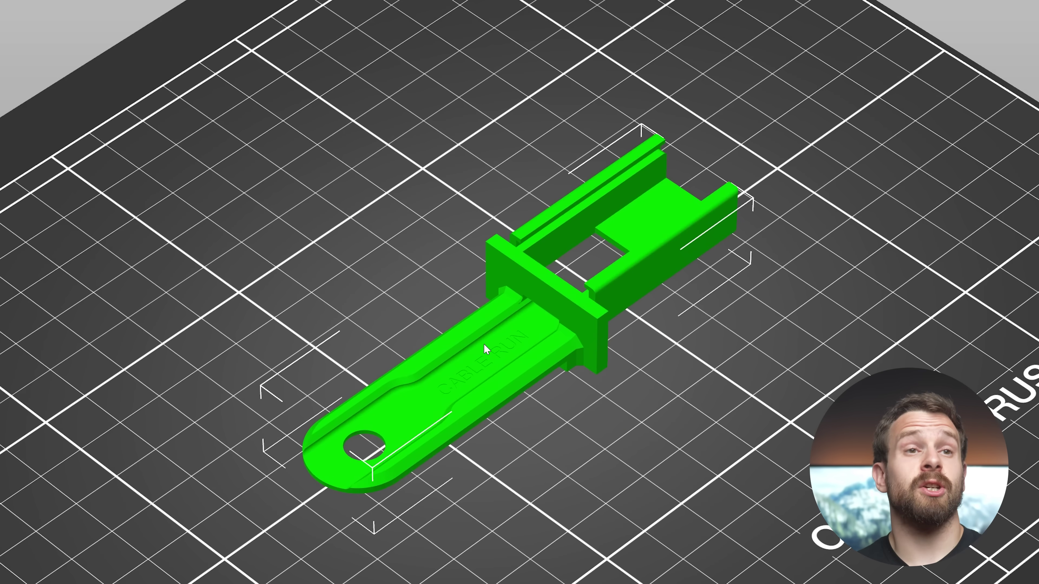
scroll(487, 343, "up", 2)
left_click(696, 395)
left_click_drag(696, 395, 653, 363)
scroll(651, 360, "down", 2)
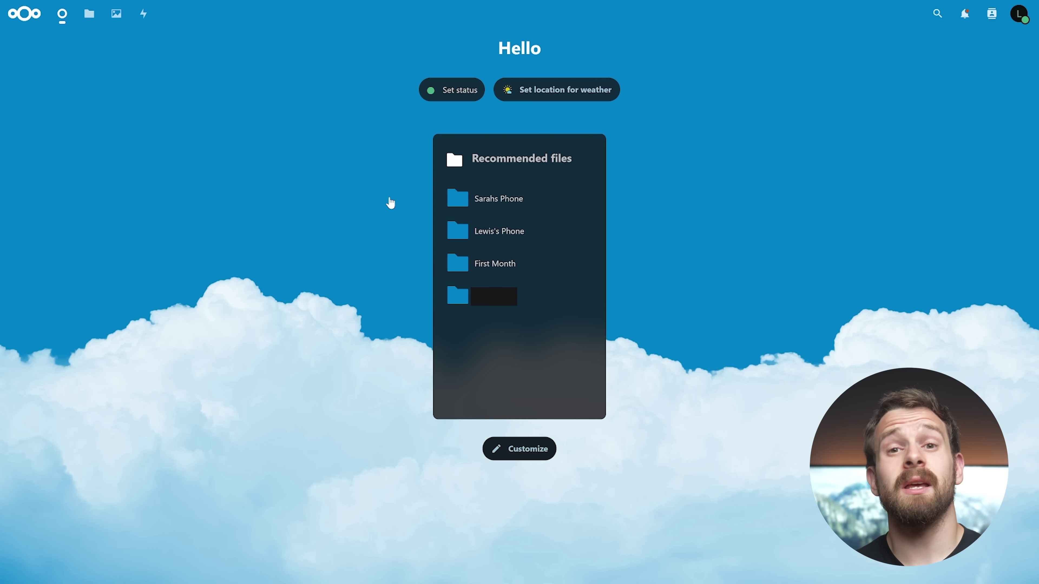
Go into the Loch Uaine + Loch Morlich - July 2020 folder and preview 20200717_125634.jpg
left_click(95, 22)
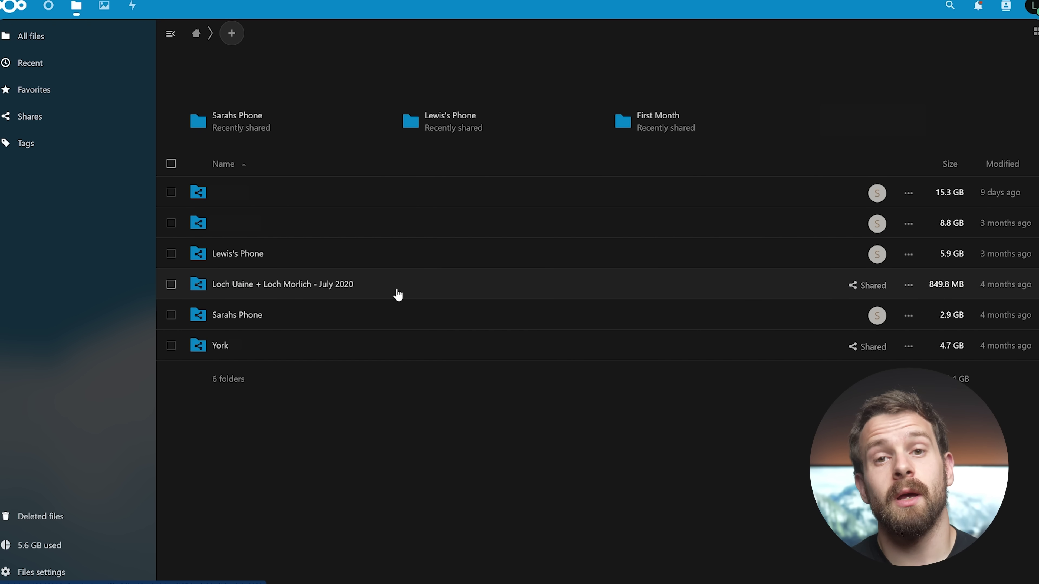
left_click(398, 295)
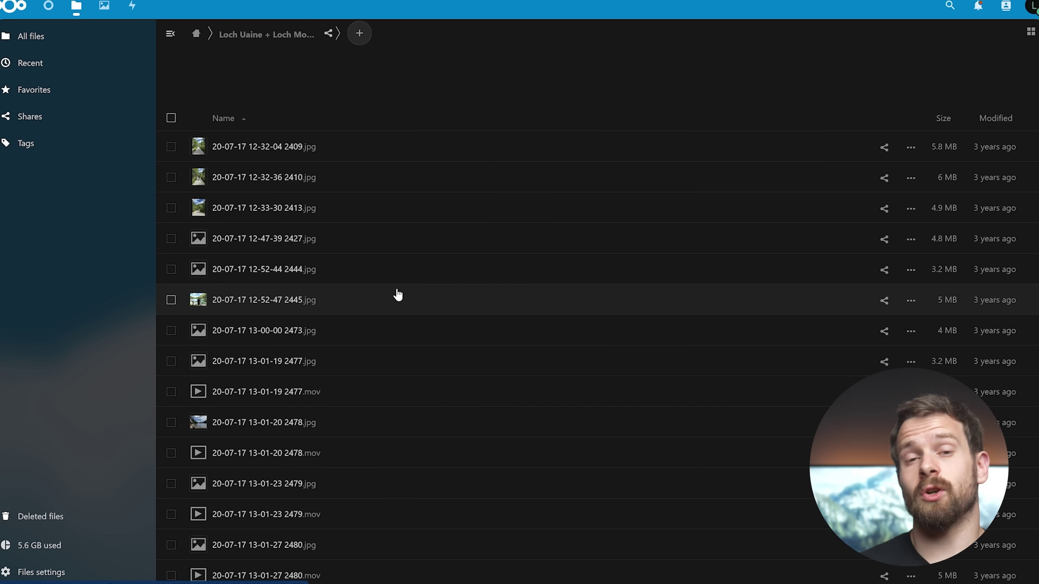
scroll(378, 387, "down", 3)
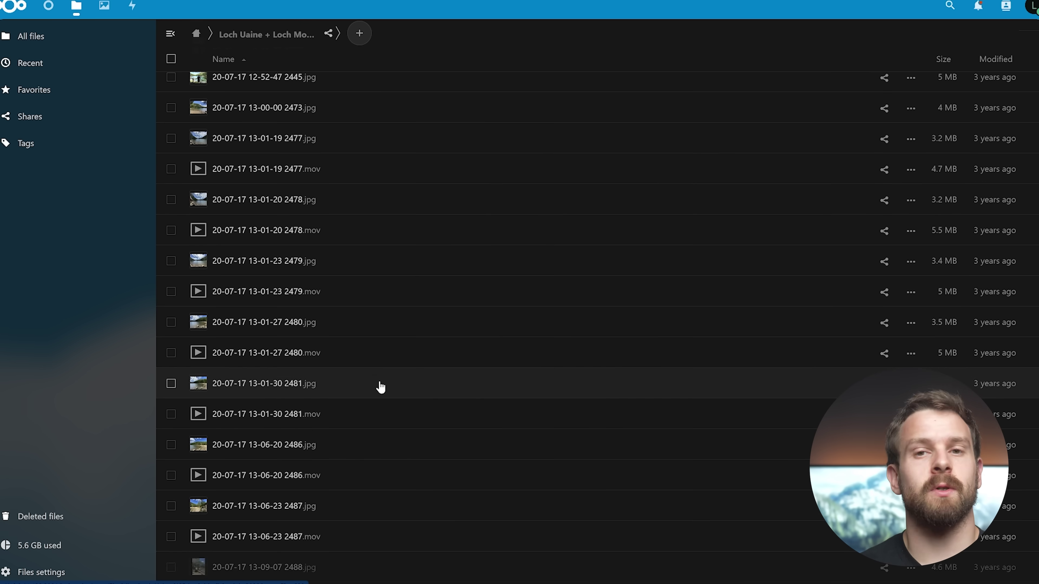
scroll(378, 387, "down", 2)
scroll(384, 385, "down", 5)
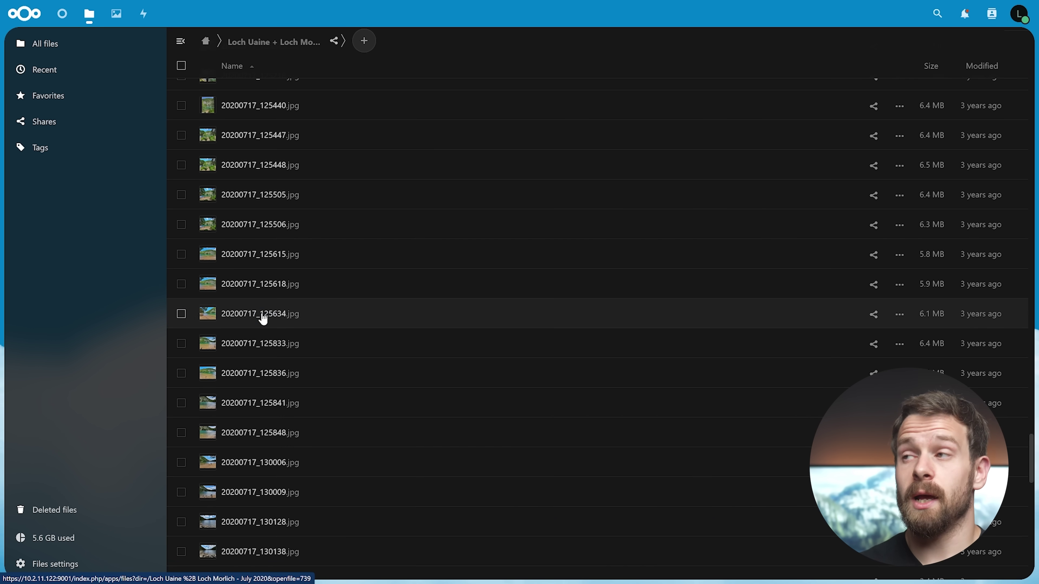
left_click(264, 320)
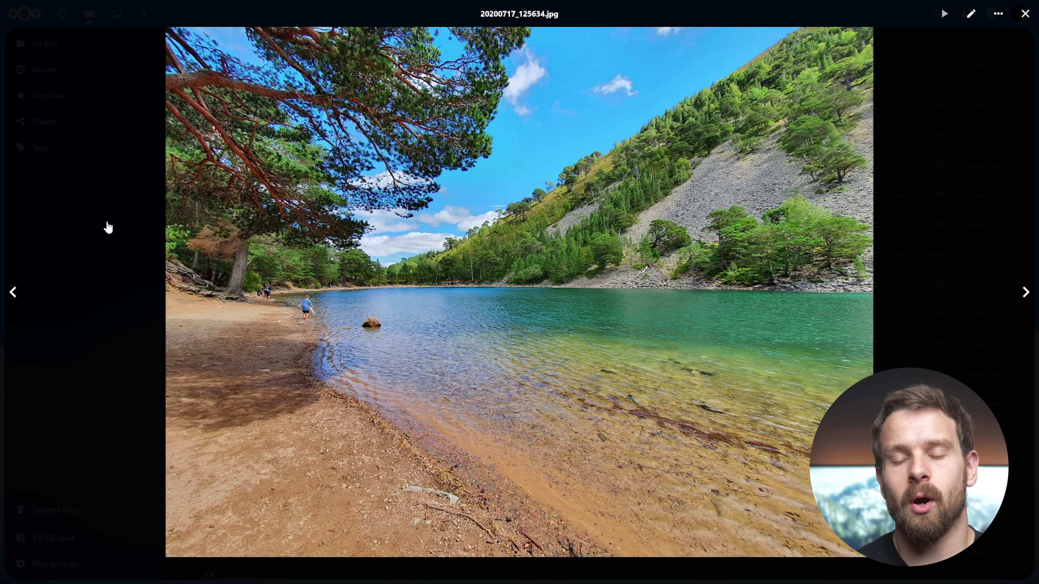
left_click(89, 209)
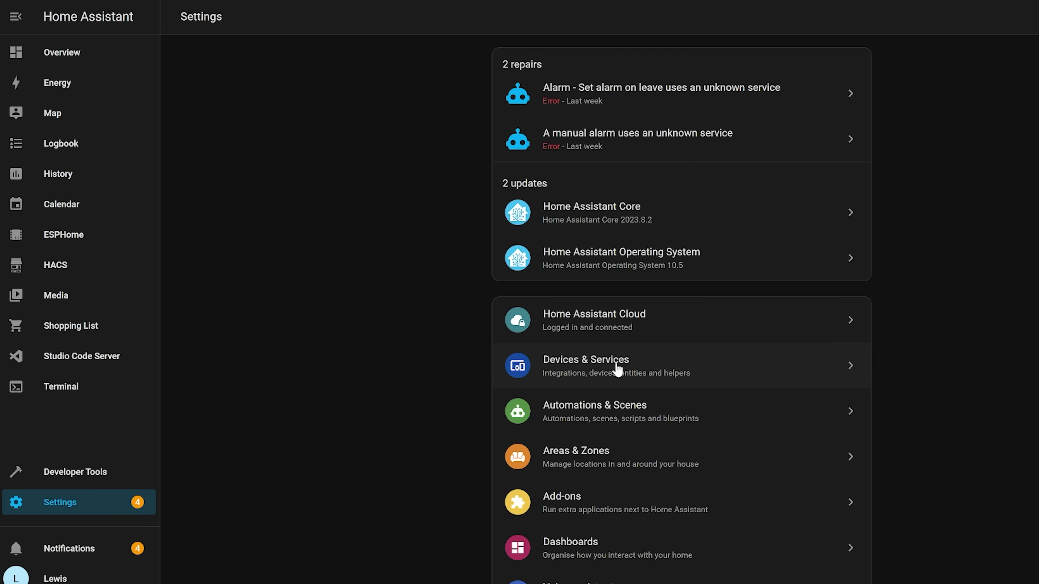
scroll(618, 446, "down", 3)
left_click(610, 367)
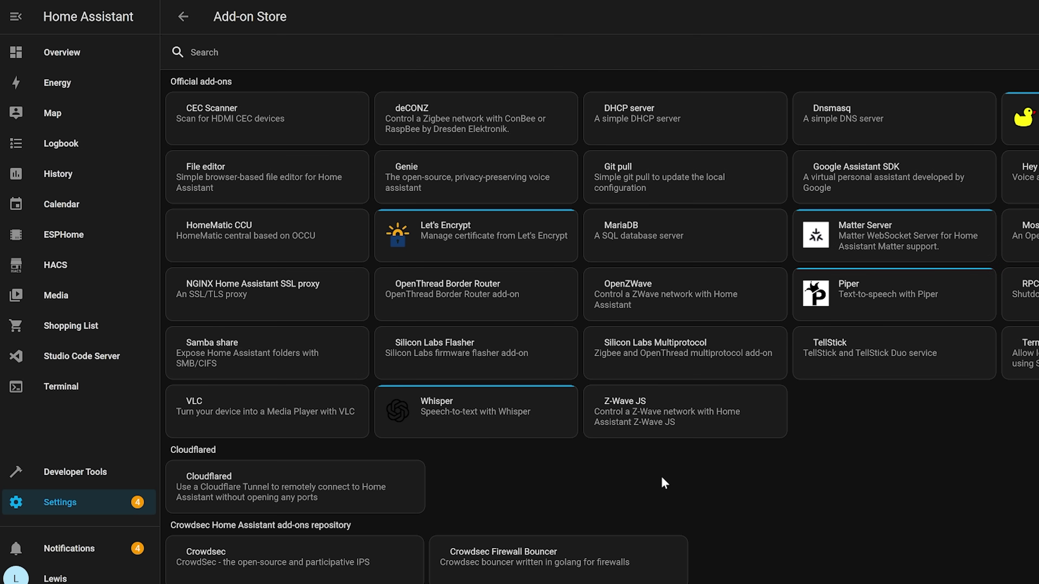
scroll(690, 456, "down", 10)
scroll(691, 456, "down", 7)
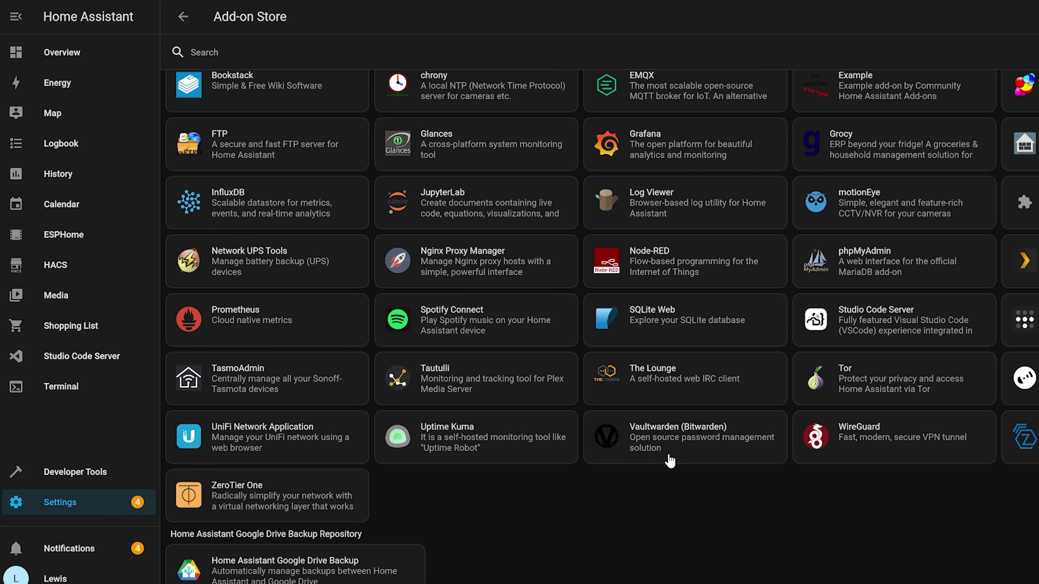
left_click(653, 436)
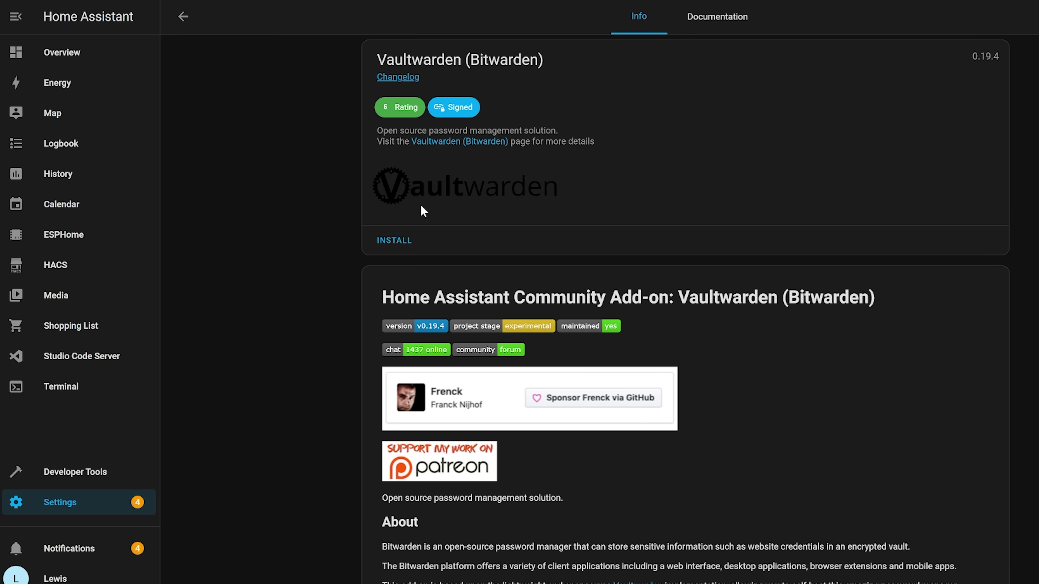
scroll(421, 205, "down", 10)
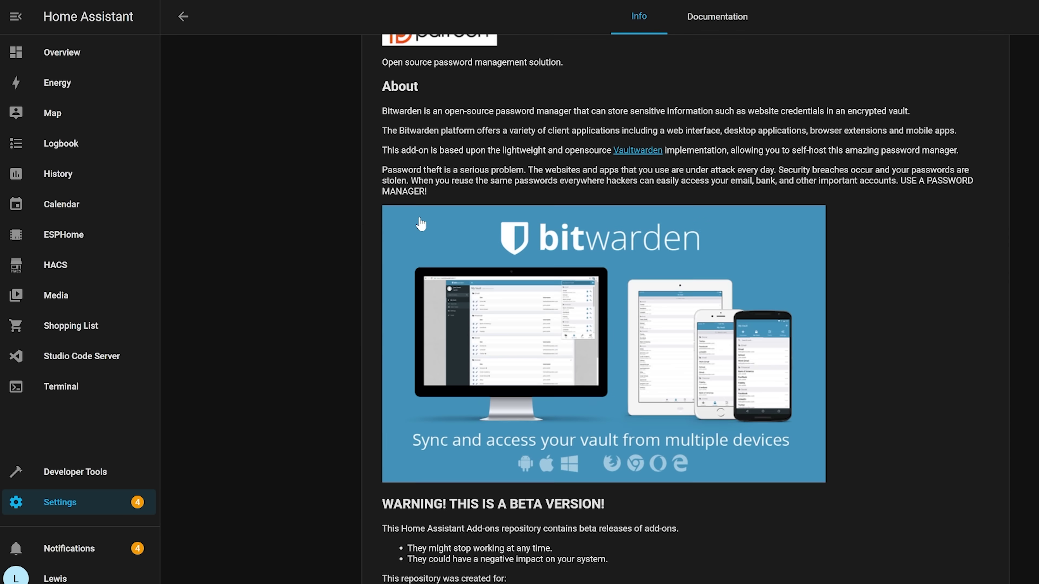
scroll(422, 254, "up", 9)
scroll(425, 266, "up", 2)
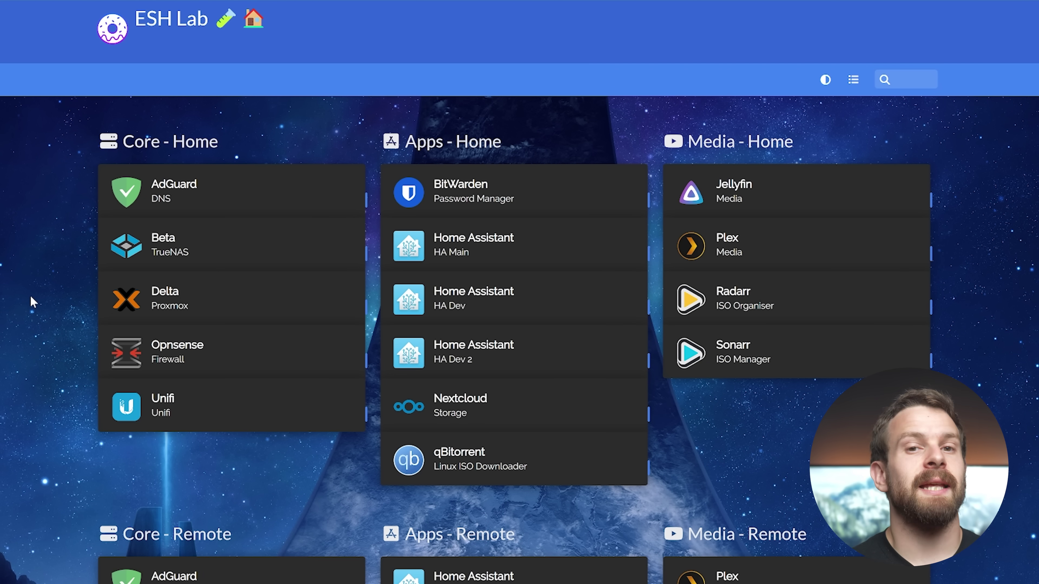
Launch AdGuard Home from Homer, dismiss the save-password prompt, check the blocklists, return to Dashboard
left_click(201, 183)
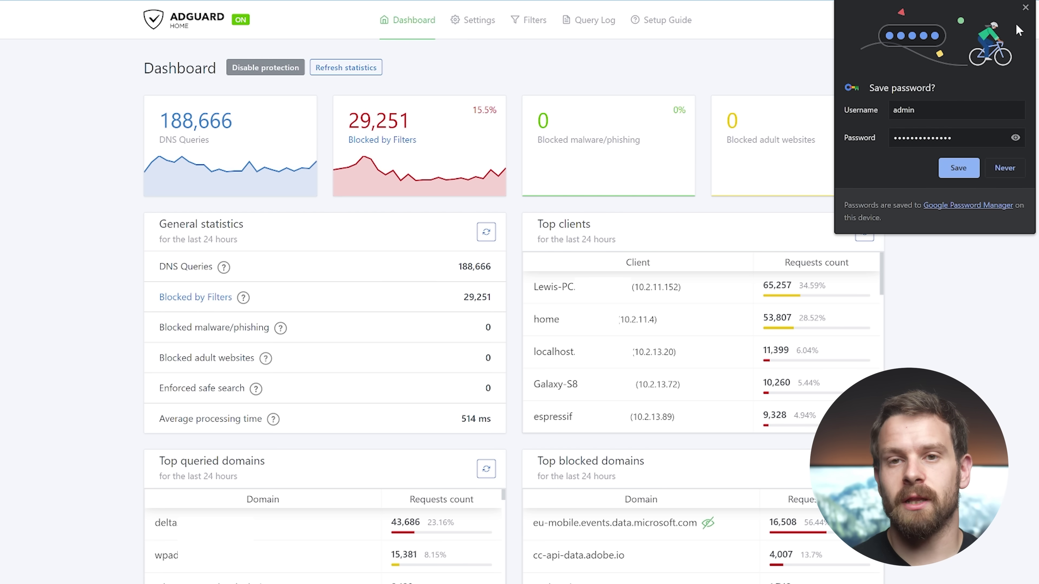
left_click(1027, 8)
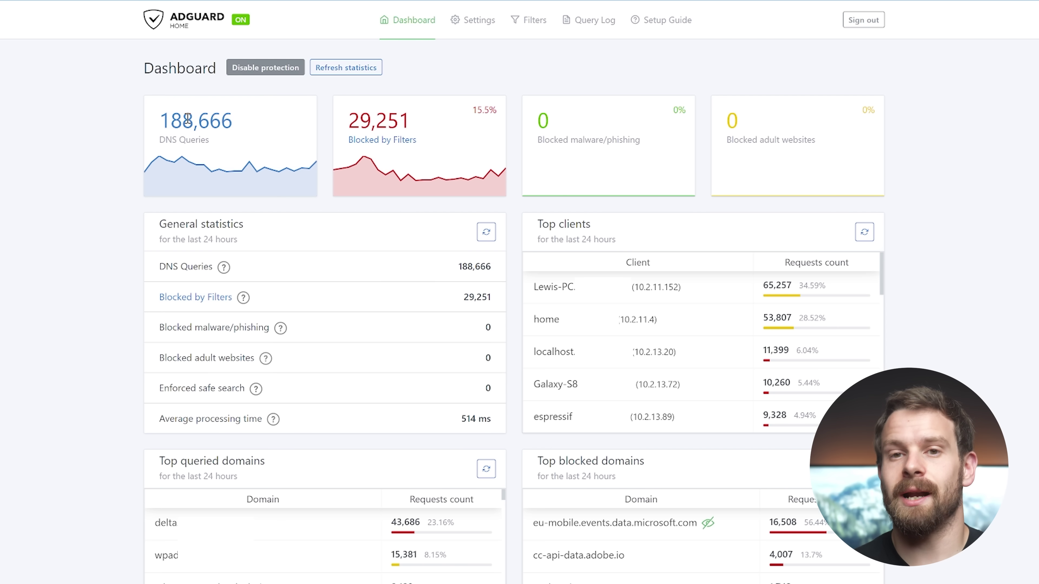
left_click(373, 146)
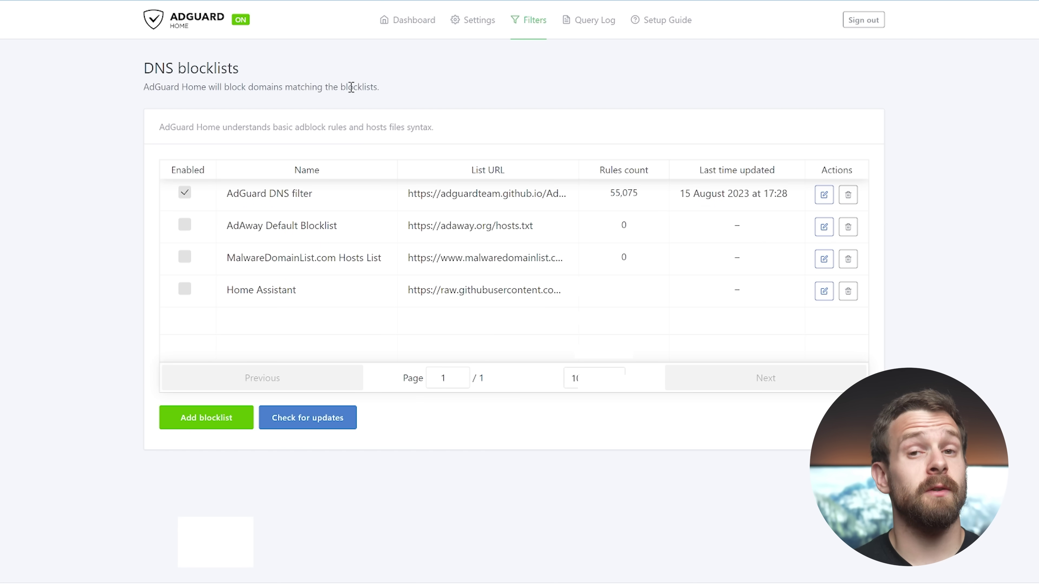
left_click(412, 18)
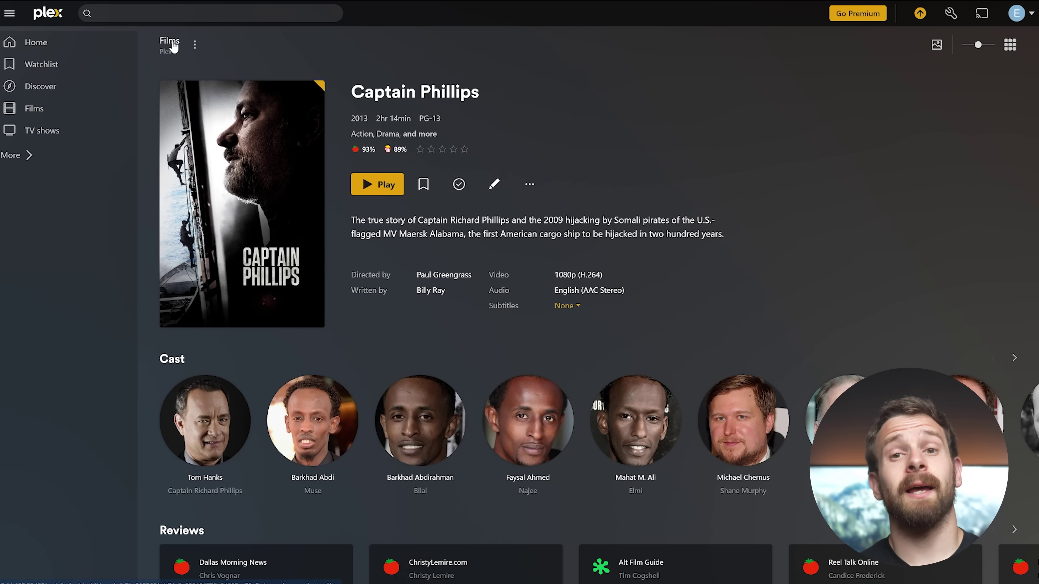
Return to the Films library and start playing Terminator 2: Judgment Day
left_click(173, 43)
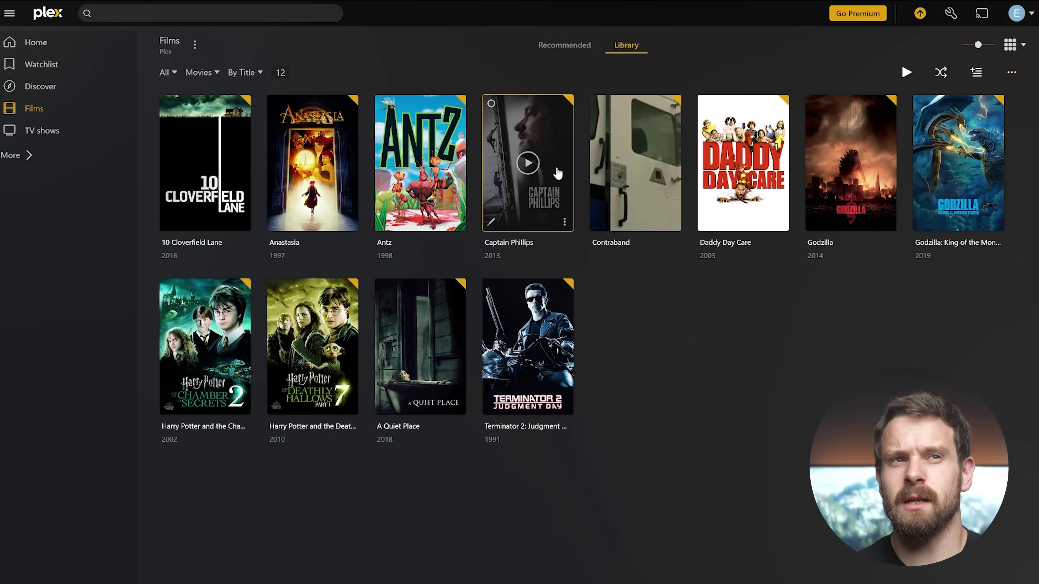
left_click(555, 399)
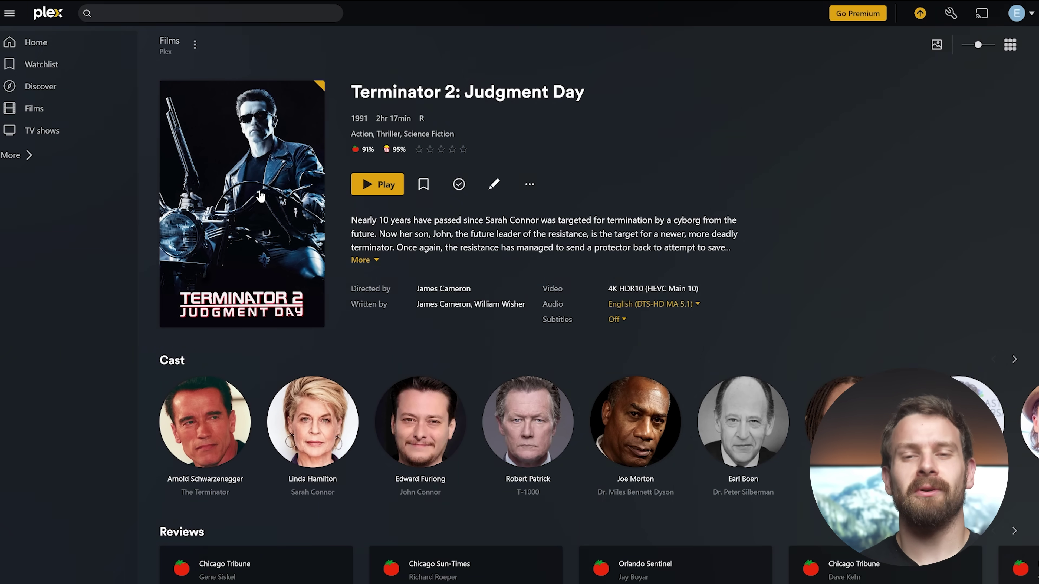
left_click(242, 203)
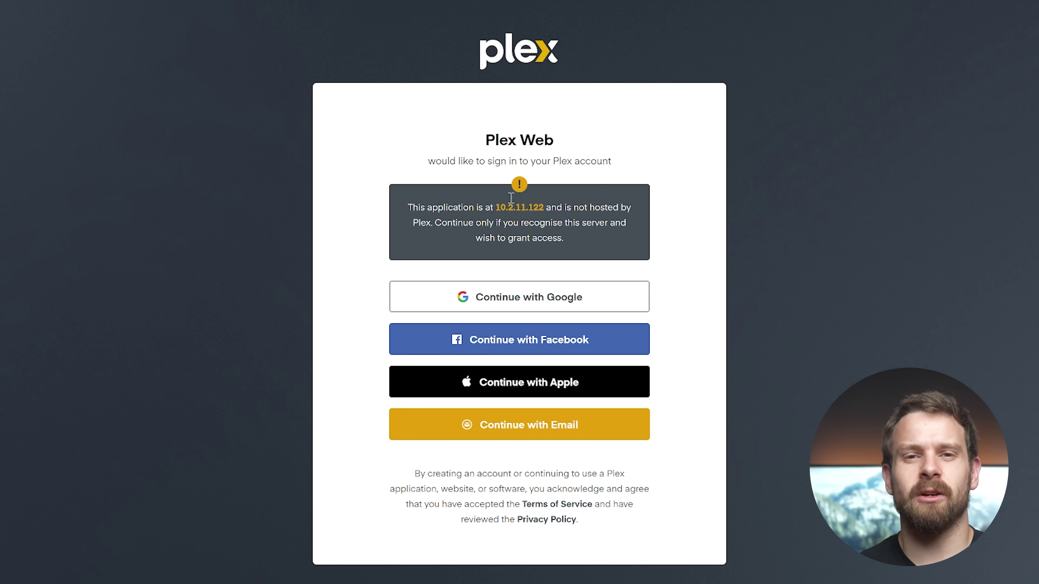
Highlight the server local-address warning and the Not authorized message
left_click_drag(516, 207, 521, 168)
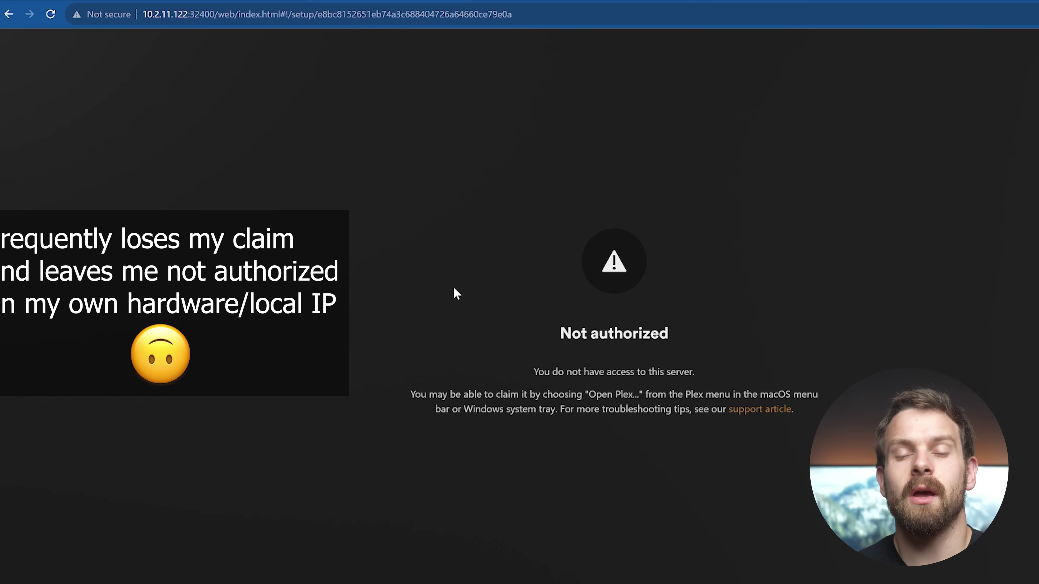
left_click(146, 16)
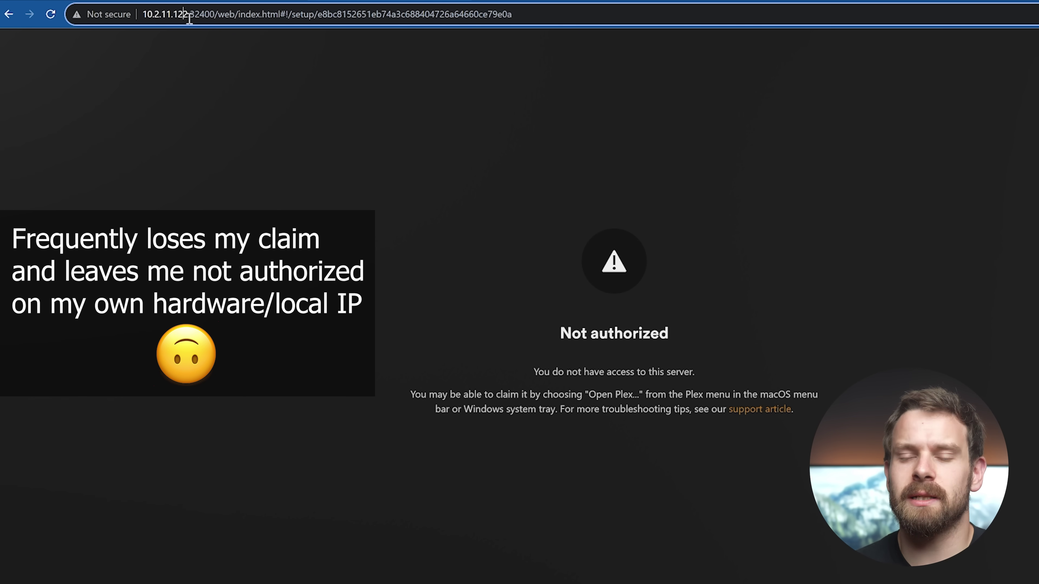
left_click_drag(535, 372, 667, 388)
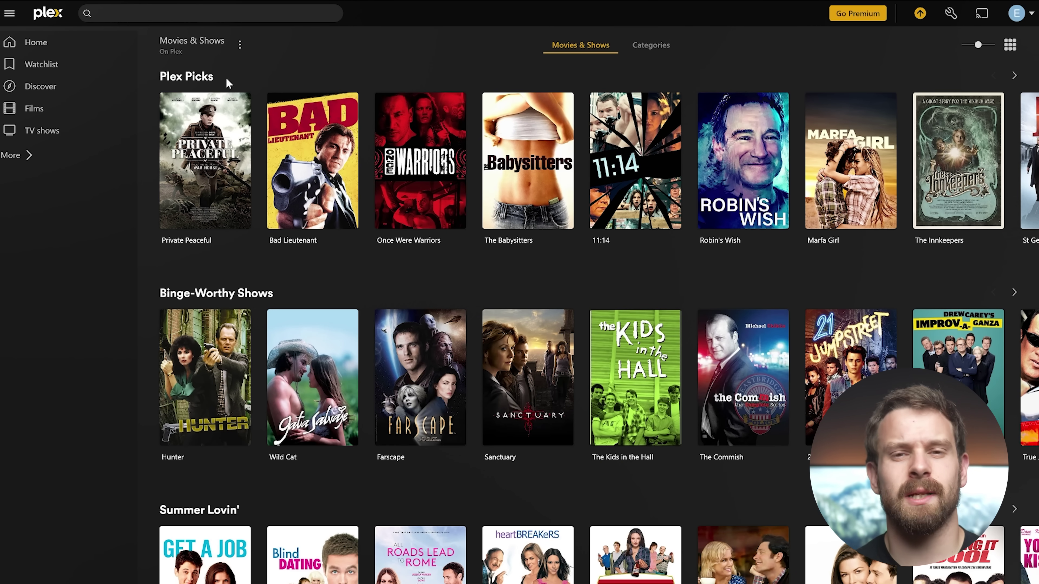
scroll(303, 565, "down", 5)
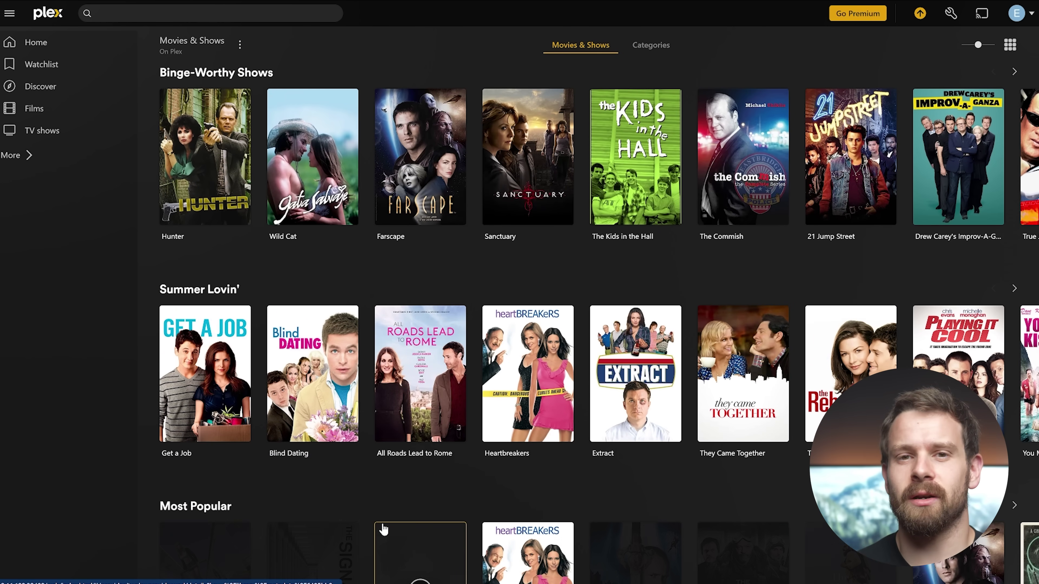
scroll(384, 529, "up", 5)
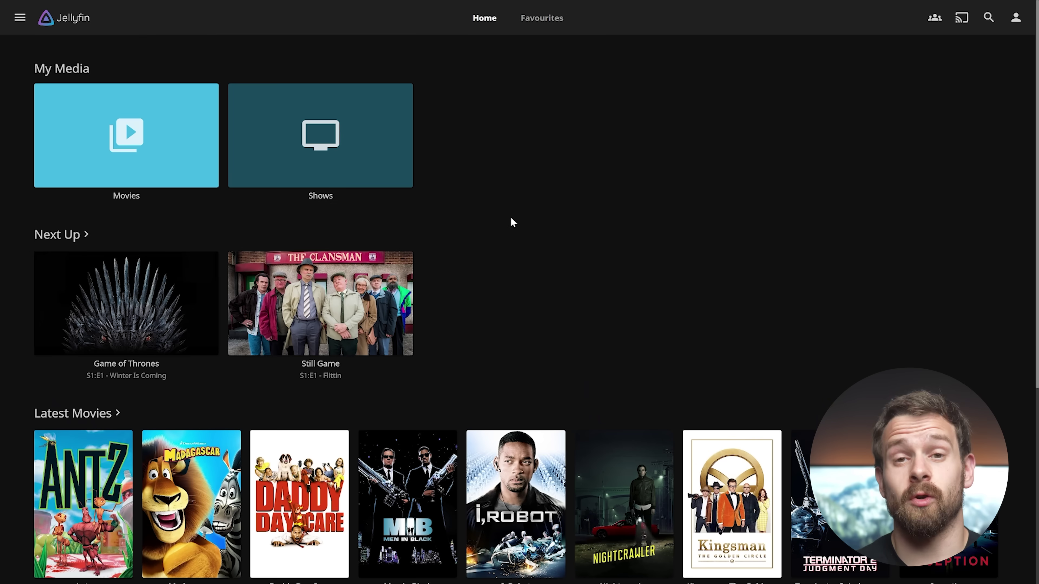
Browse Game of Thrones Season 1, then return to the Jellyfin home page
scroll(510, 220, "down", 5)
scroll(469, 287, "down", 2)
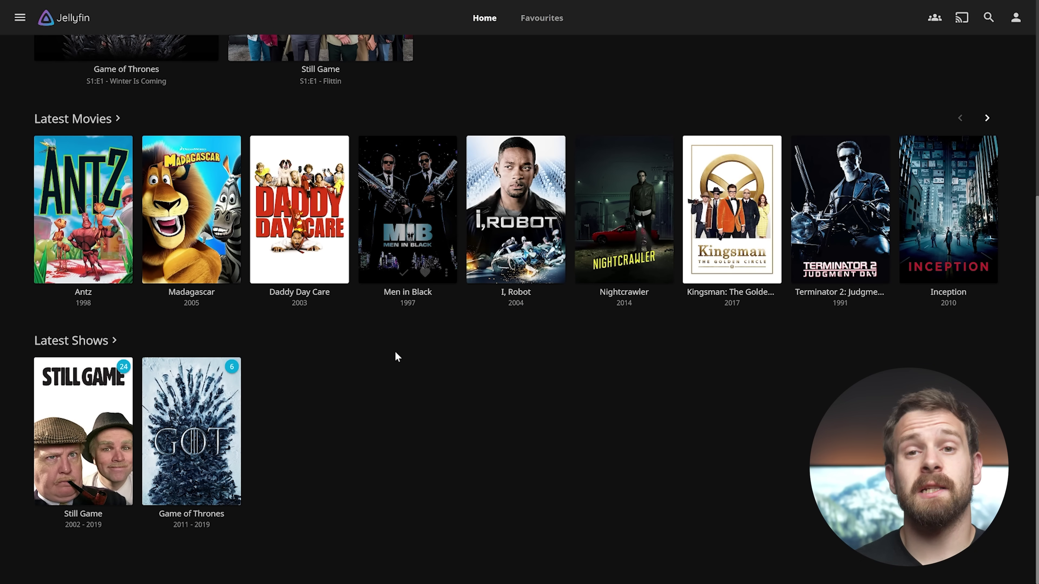
mouse_move(180, 497)
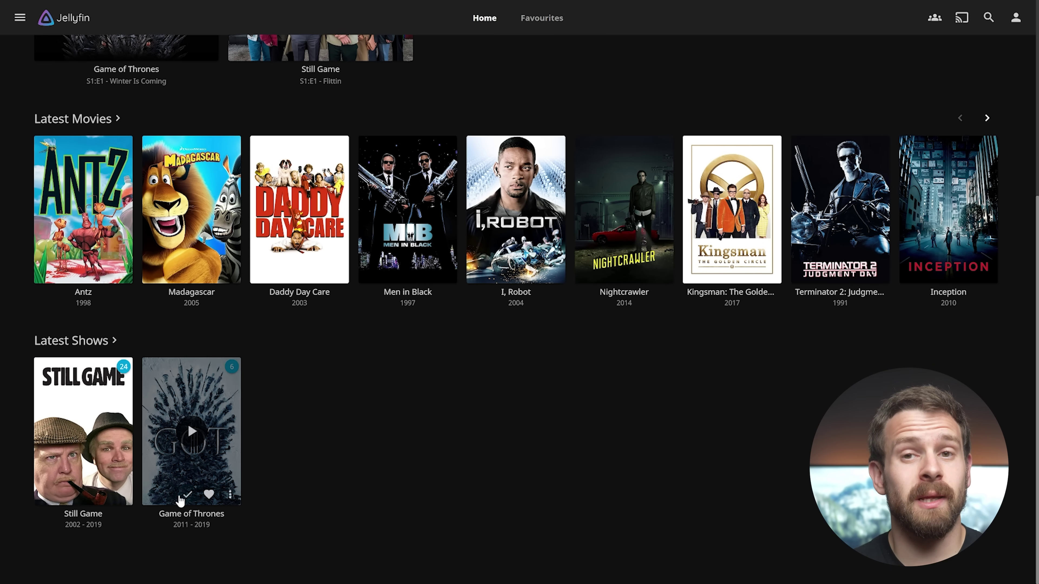
left_click(164, 476)
scroll(559, 326, "down", 1)
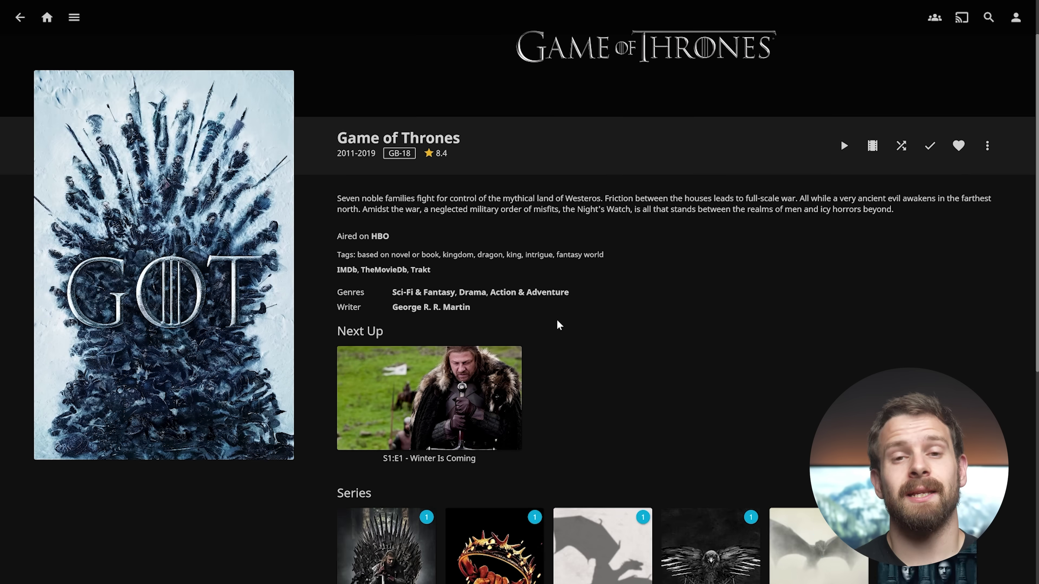
scroll(559, 325, "down", 4)
mouse_move(396, 413)
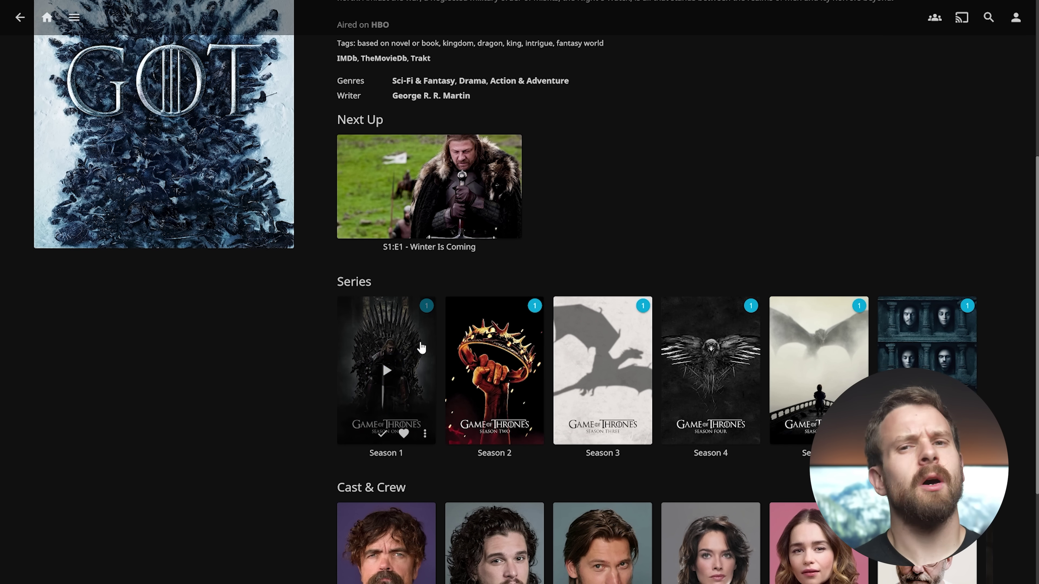
left_click(421, 347)
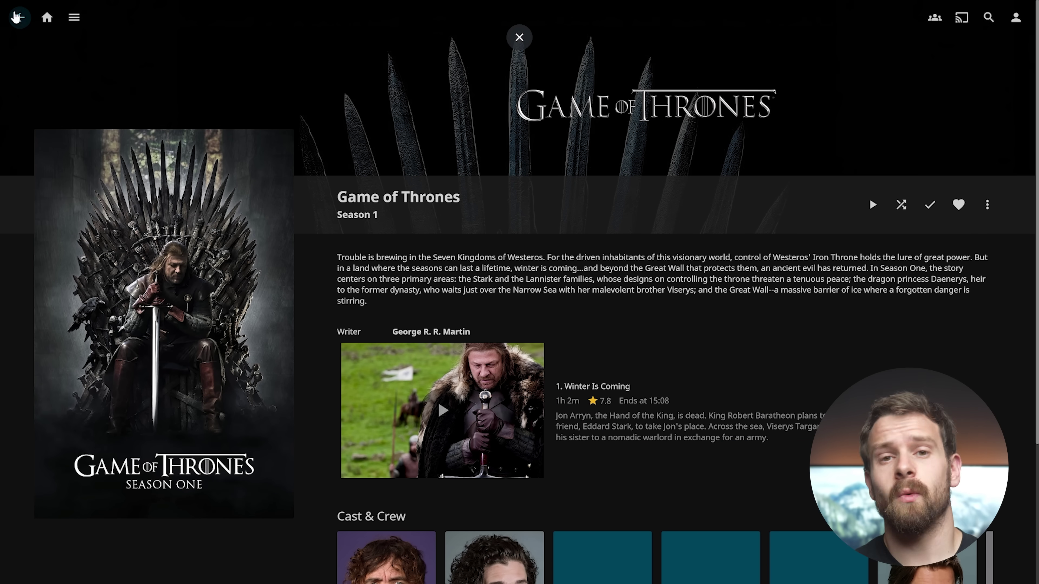
left_click(17, 18)
left_click(20, 19)
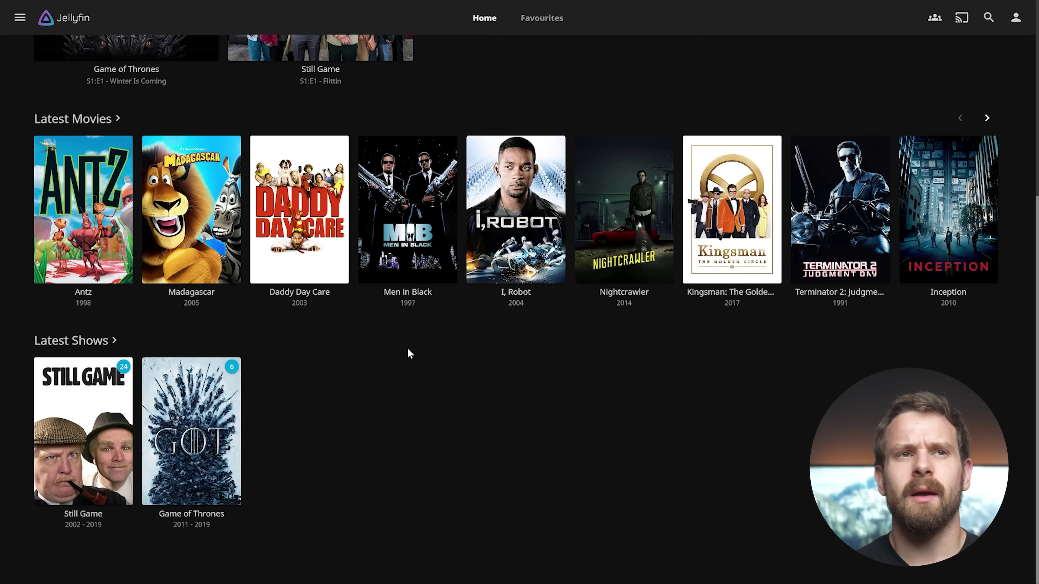
Start playing Nightcrawler from the home page after glancing at I, Robot
left_click(512, 200)
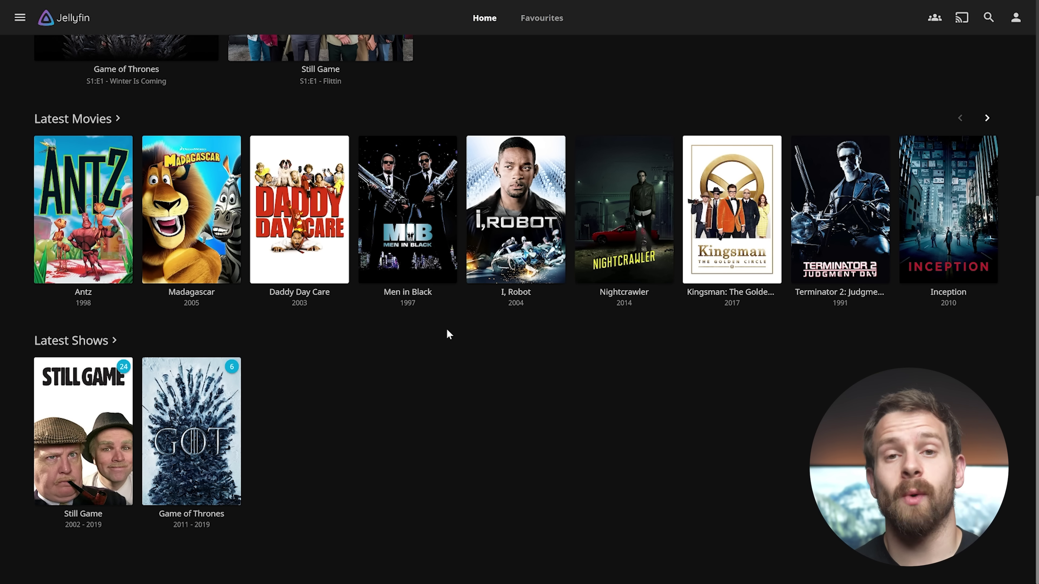
left_click(658, 188)
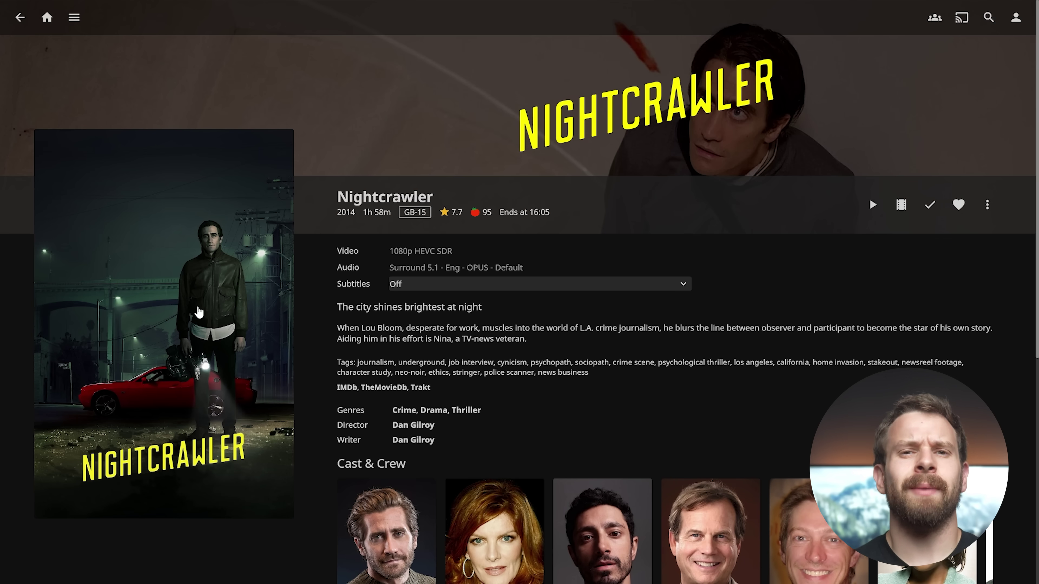
left_click(199, 312)
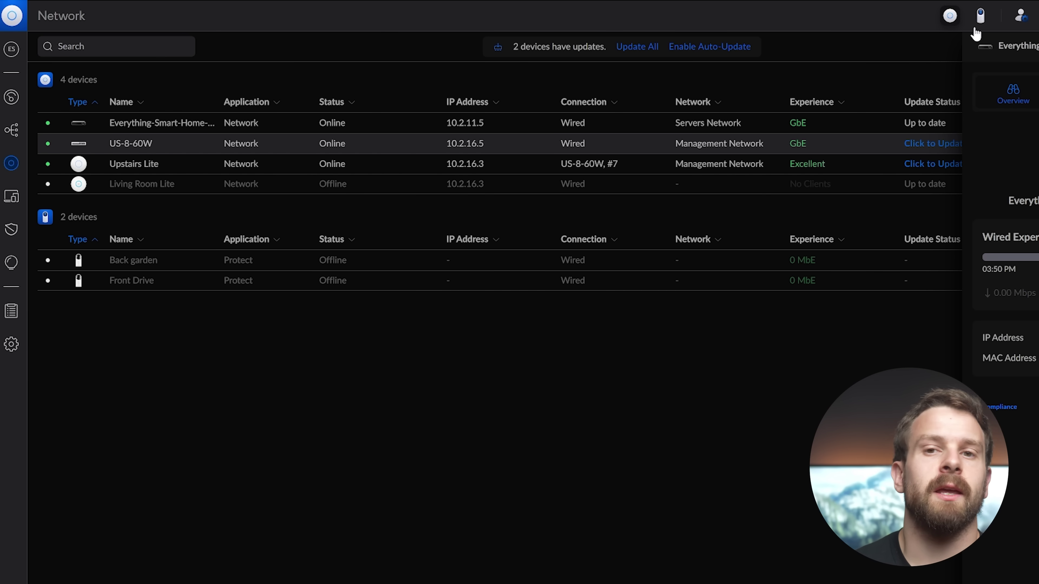
Review the US-8-60W switch's Ports, Settings and Overview tabs, then show Client Devices
left_click(143, 143)
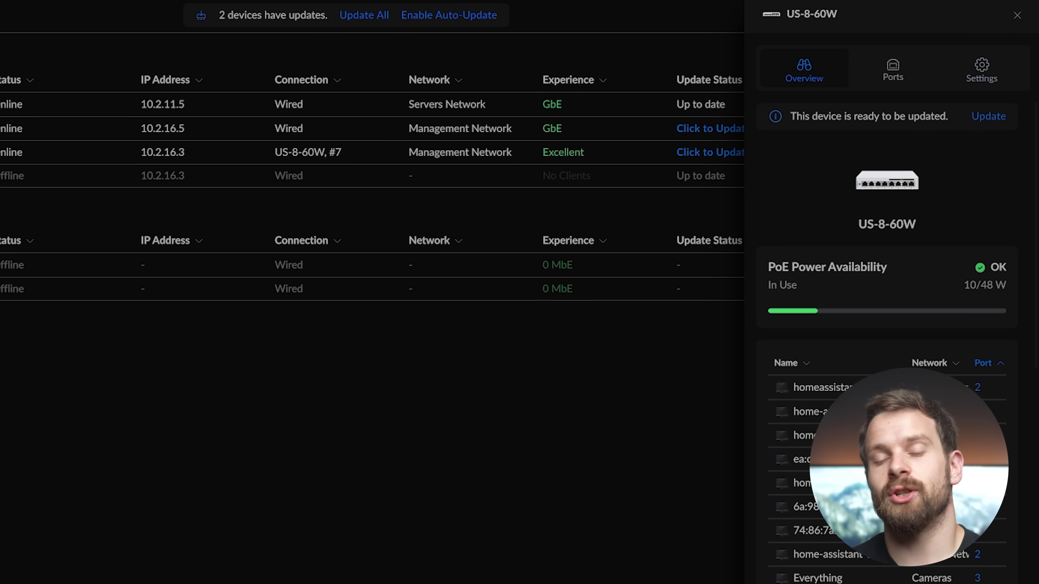
left_click(888, 78)
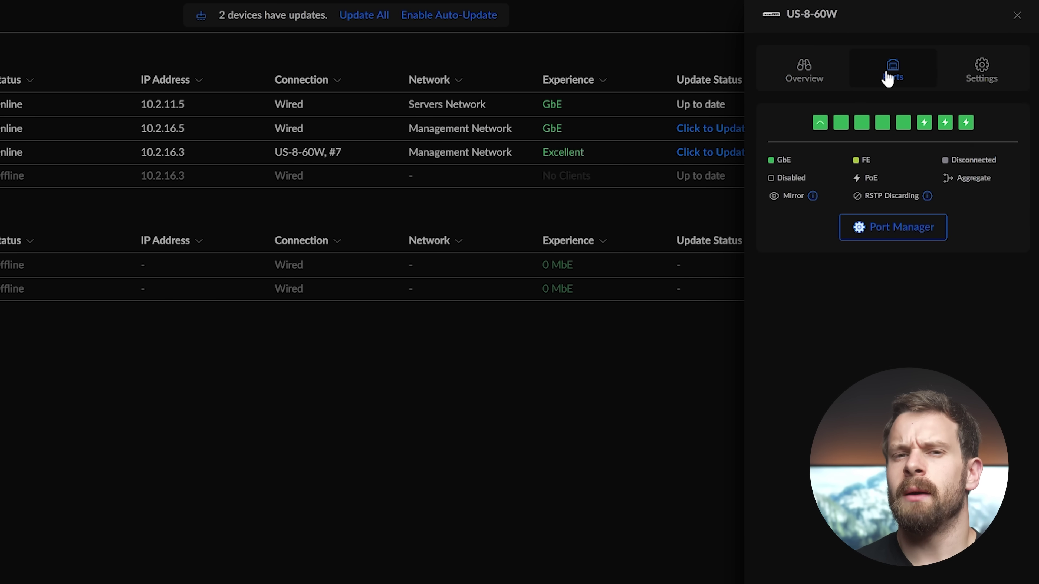
left_click(966, 70)
left_click(902, 79)
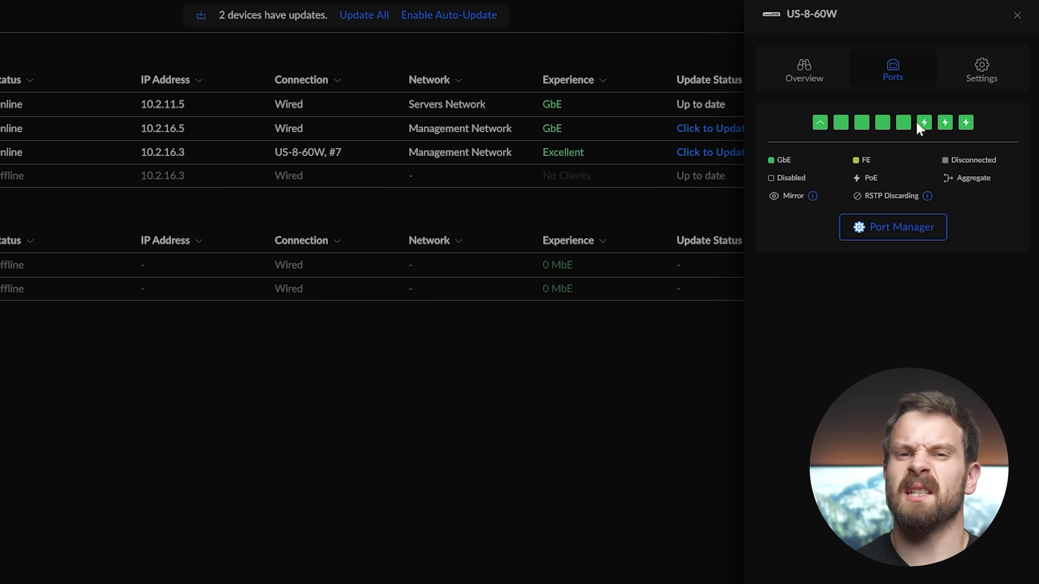
left_click(803, 78)
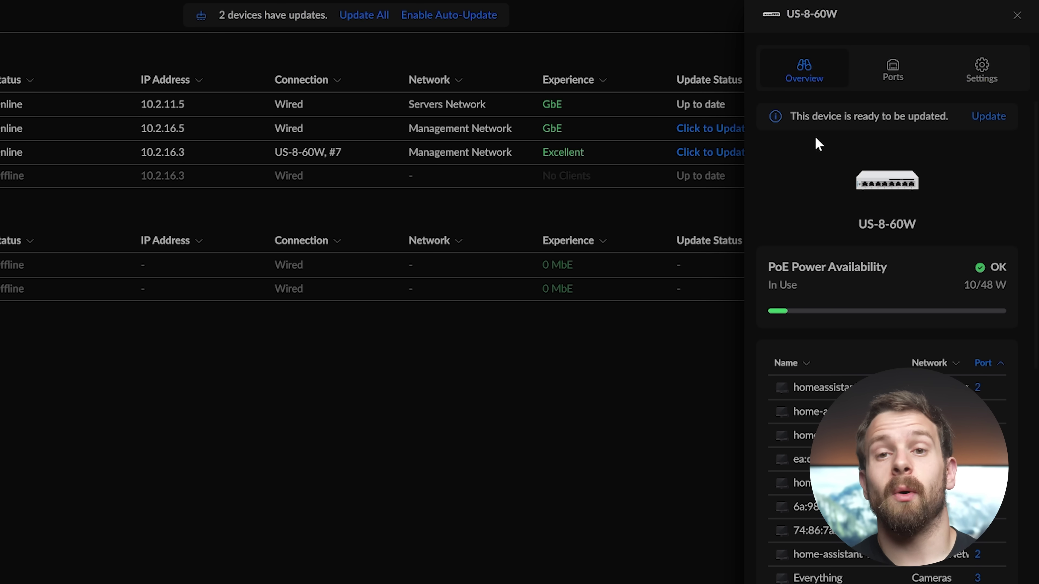
scroll(896, 308, "down", 2)
scroll(896, 307, "up", 2)
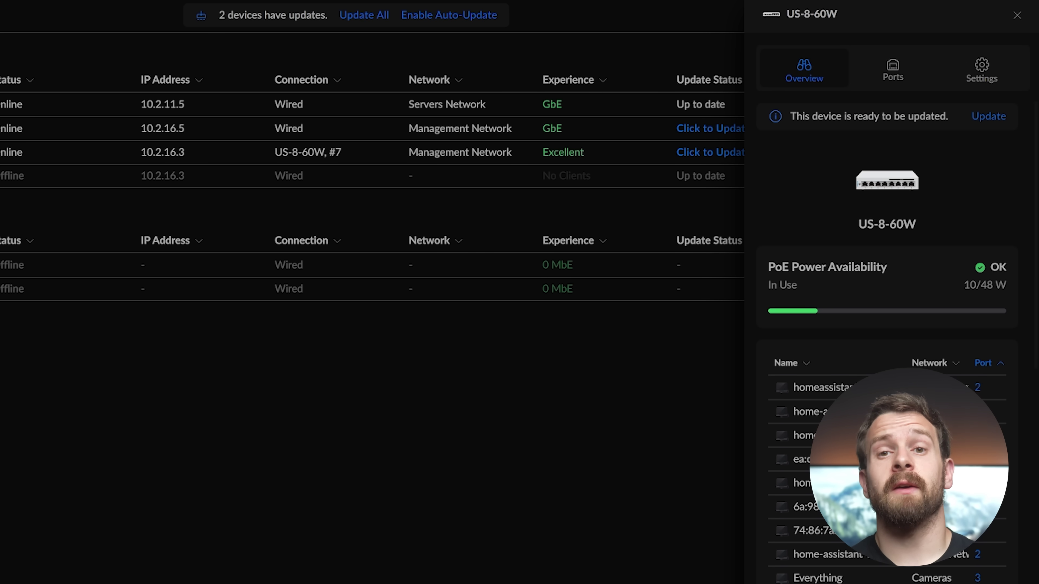
left_click(1018, 14)
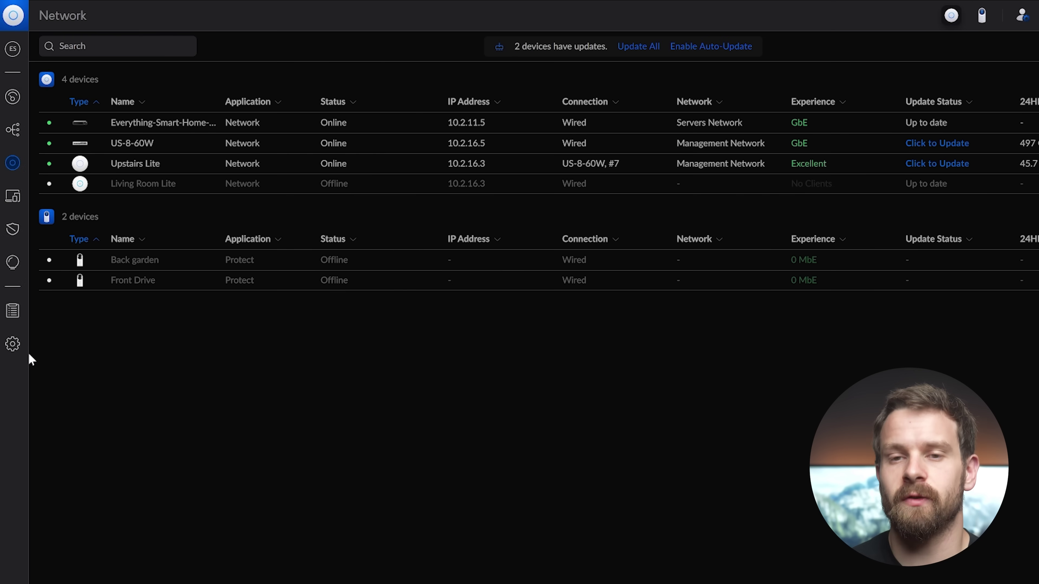
left_click(13, 201)
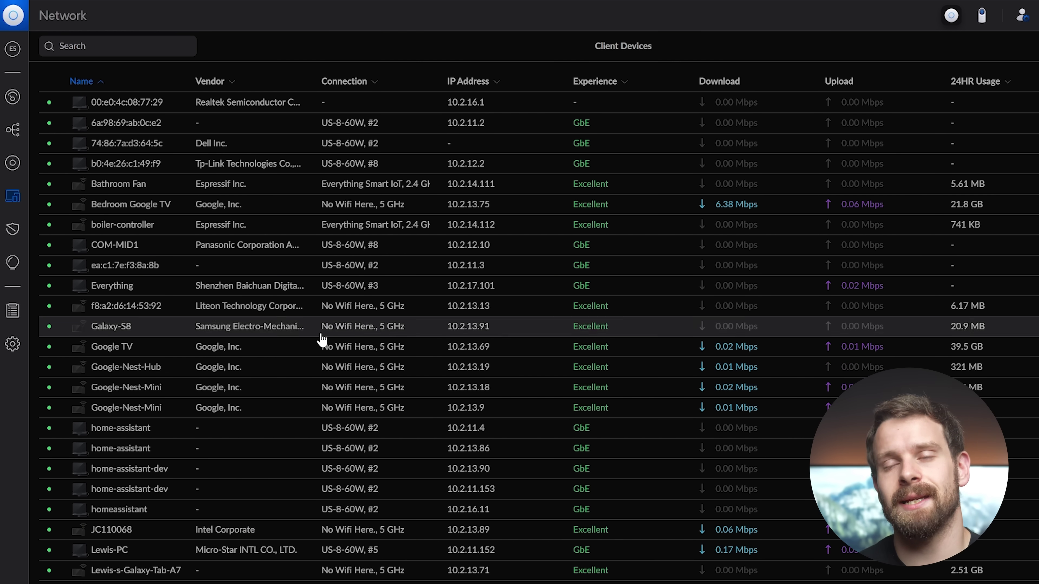
scroll(327, 381, "down", 3)
scroll(327, 381, "down", 3)
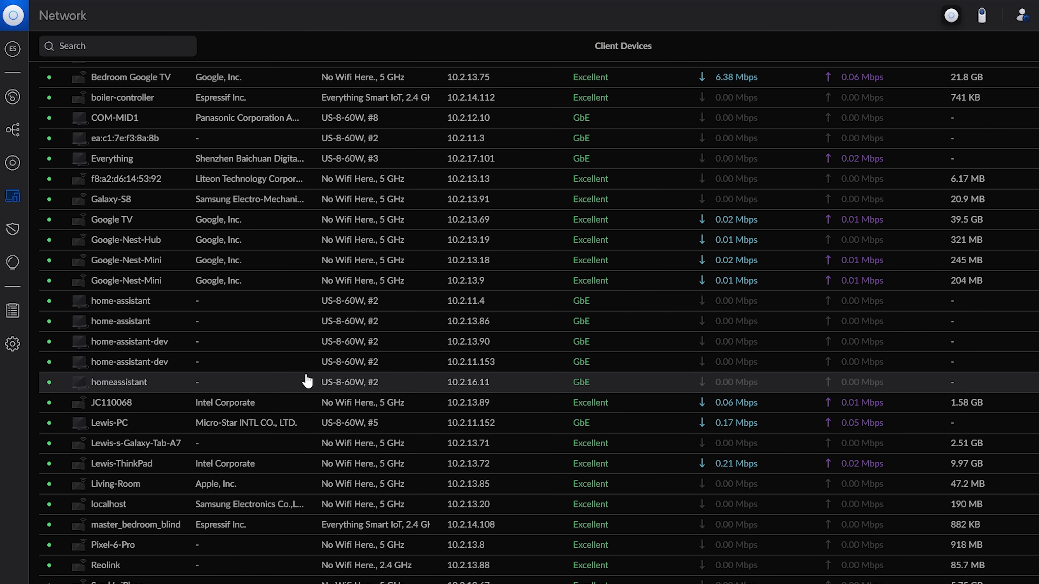